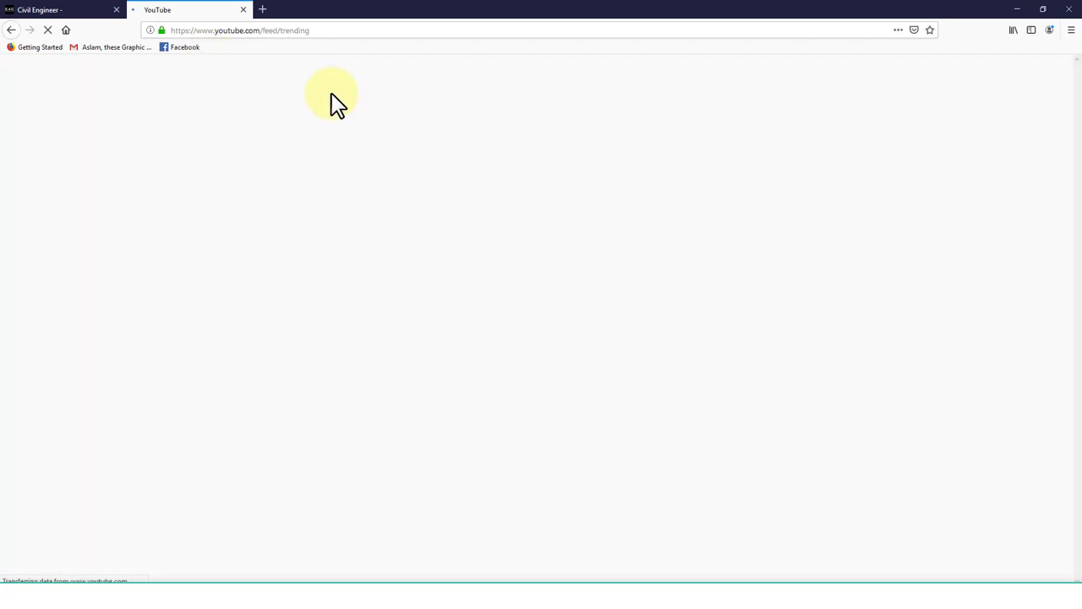
- Search YouTube for 'engineers4civ' and open the Engineers4civil channel
{"action": "left_click", "coordinate": [408, 71]}
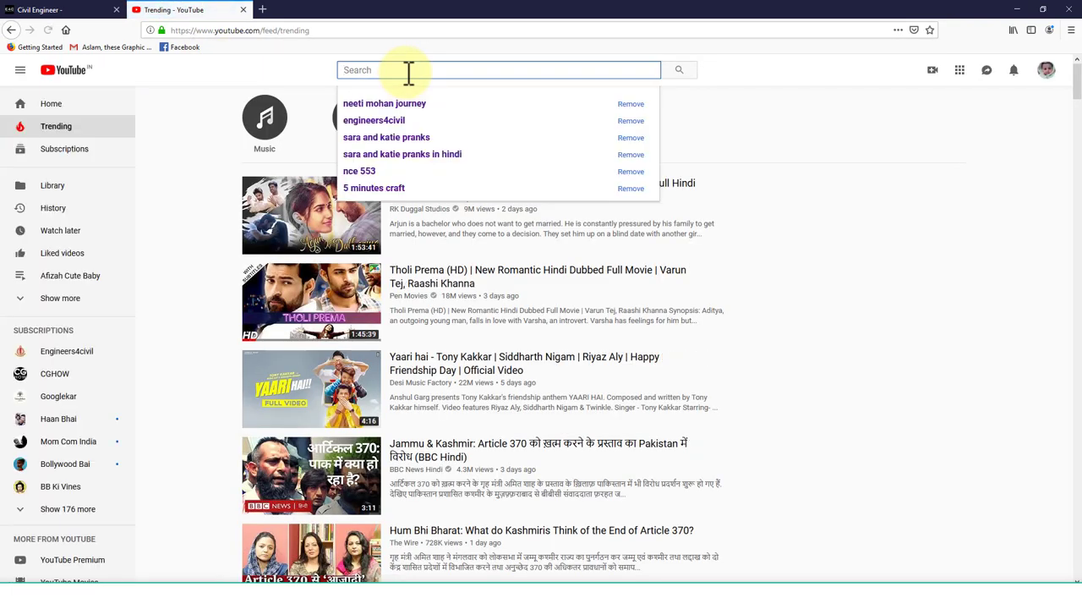
{"action": "type", "text": "engin"}
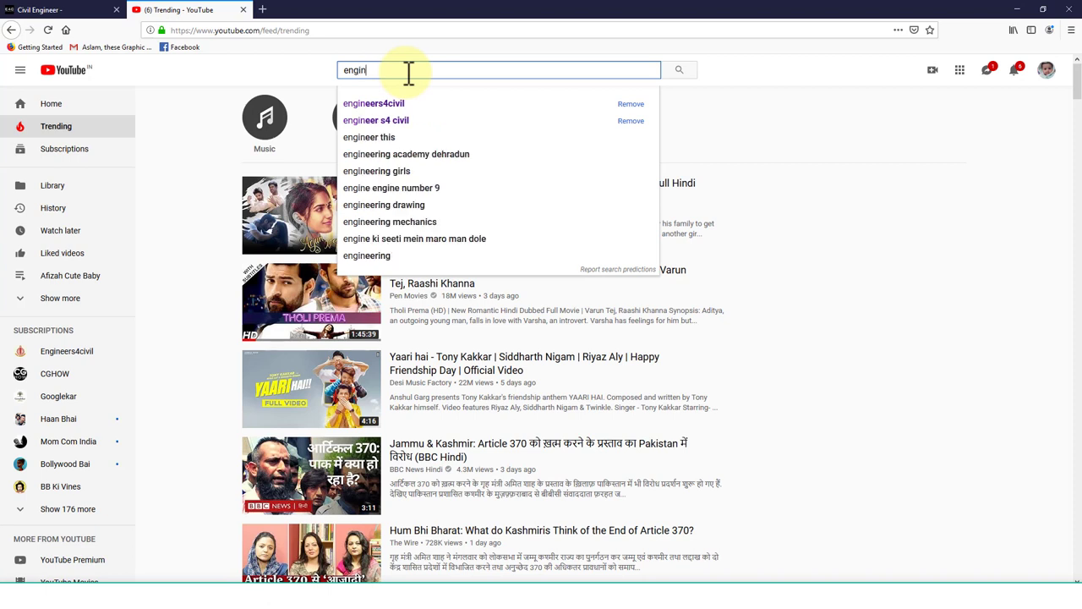
{"action": "type", "text": "eers4civil"}
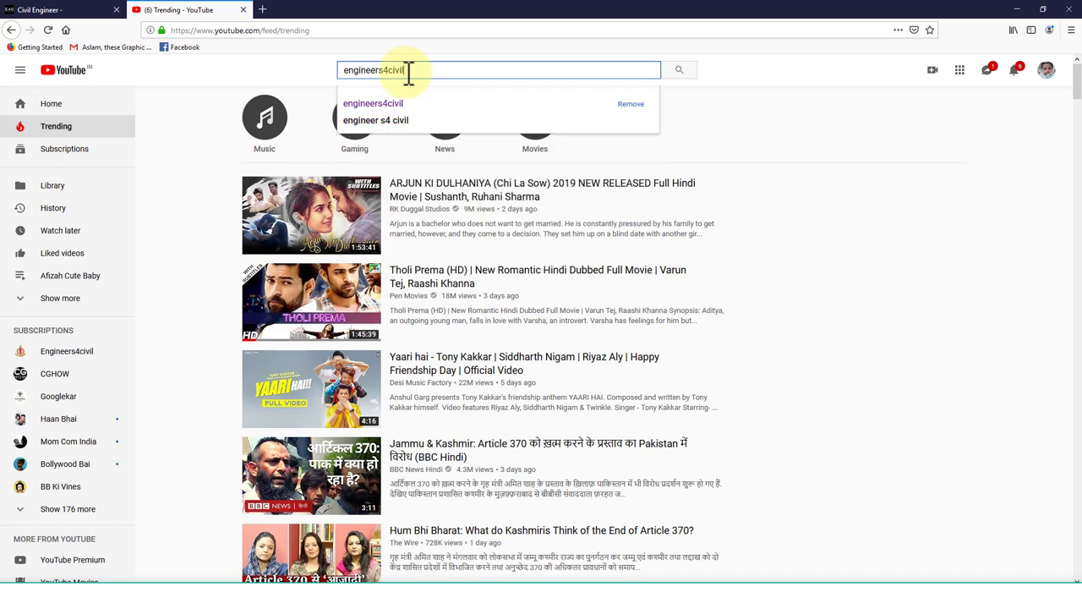
{"action": "key", "text": "Return"}
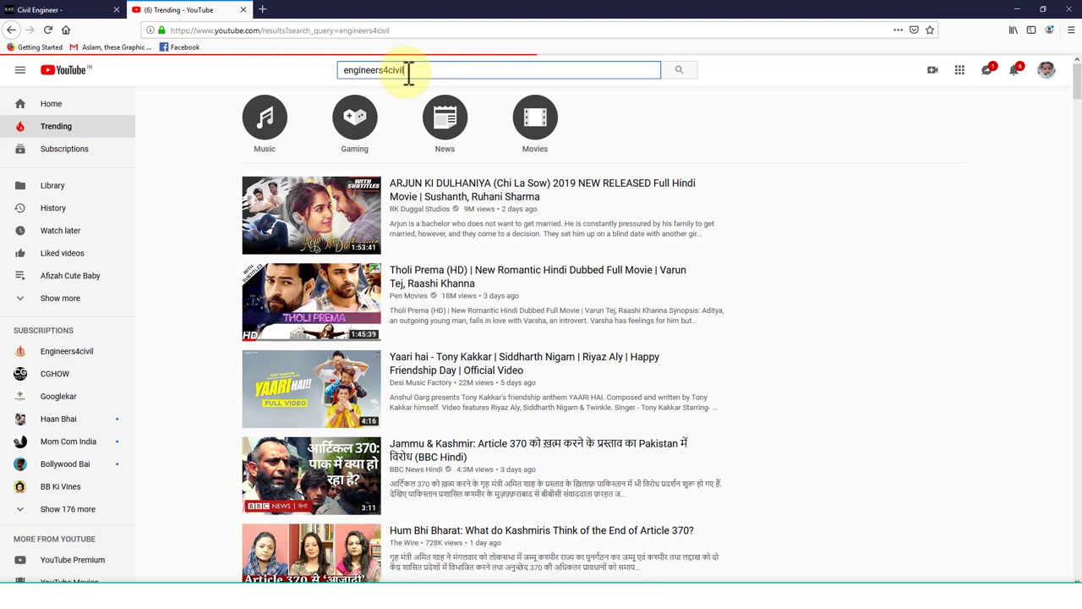
{"action": "left_click", "coordinate": [420, 155]}
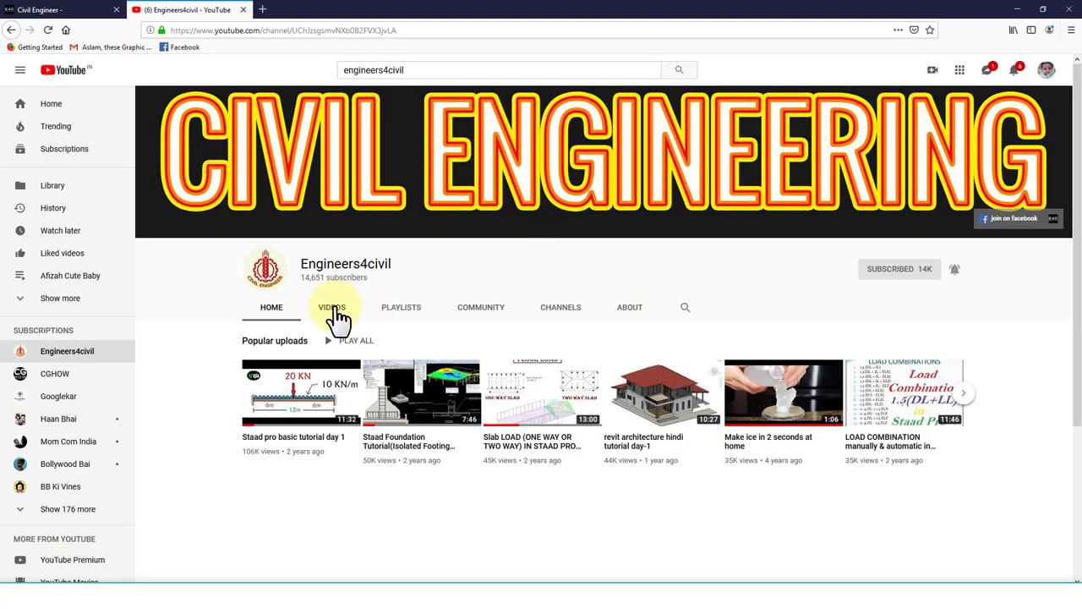
- Browse the channel's uploaded videos, then bring up its Playlists page
{"action": "left_click", "coordinate": [334, 308]}
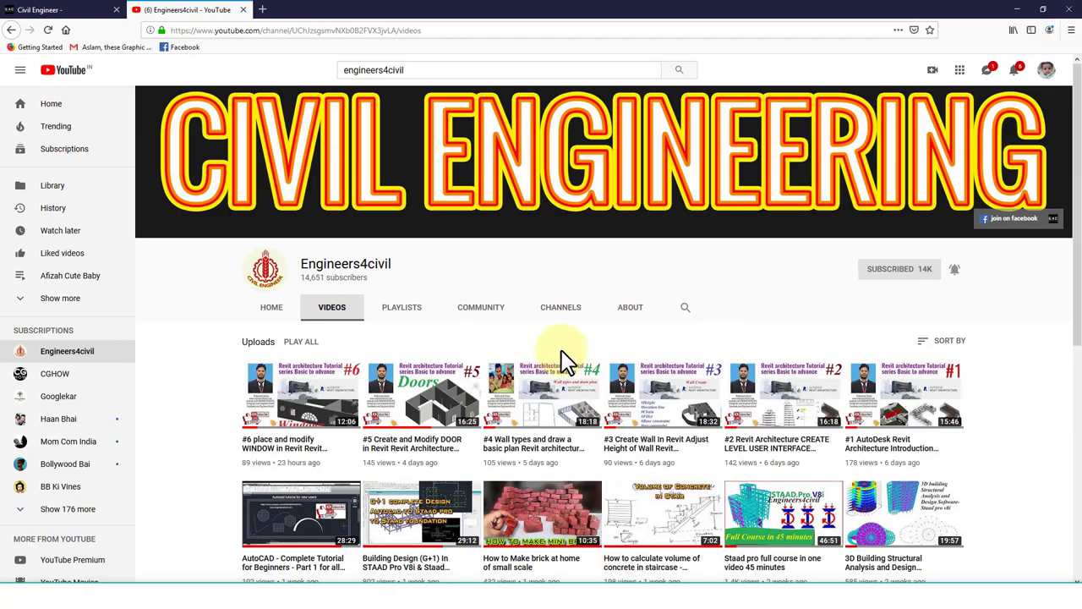
{"action": "scroll", "coordinate": [725, 469], "scroll_direction": "down", "scroll_amount": 5}
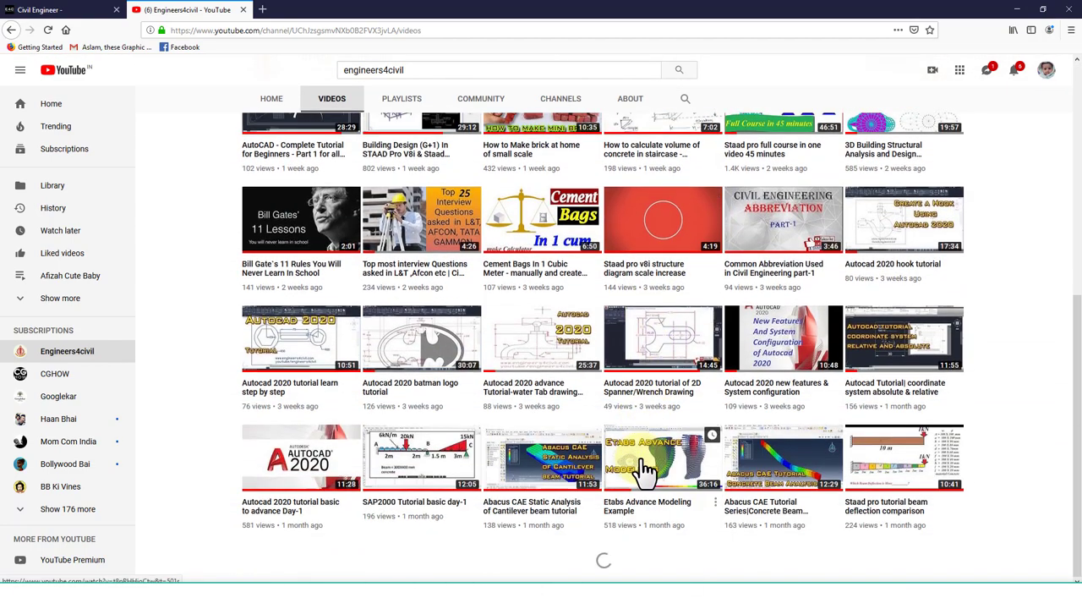
{"action": "scroll", "coordinate": [418, 249], "scroll_direction": "up", "scroll_amount": 4}
{"action": "left_click", "coordinate": [418, 249]}
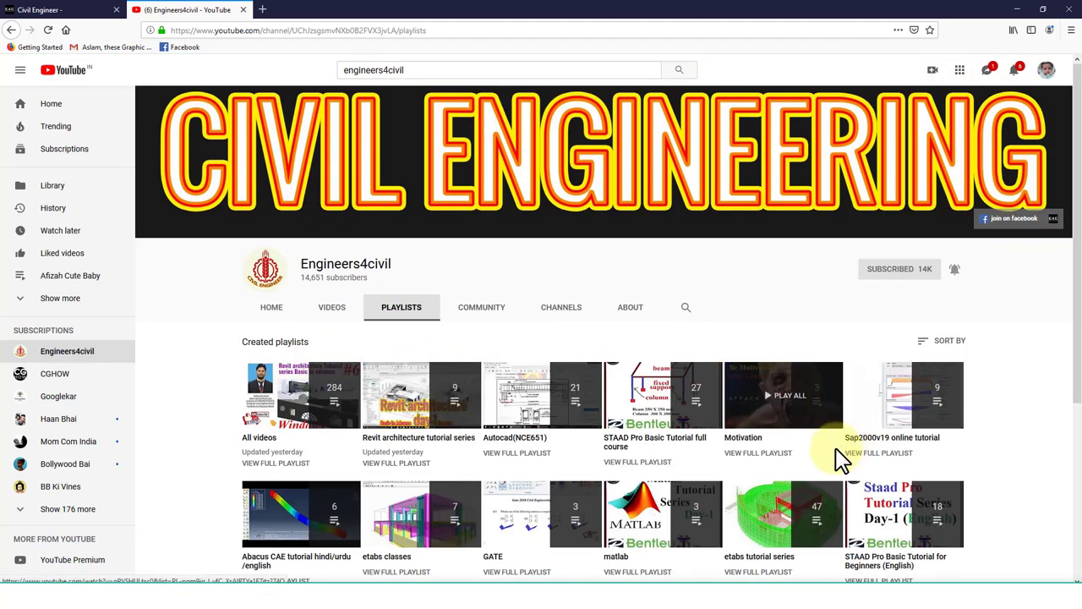
{"action": "scroll", "coordinate": [837, 457], "scroll_direction": "down", "scroll_amount": 2}
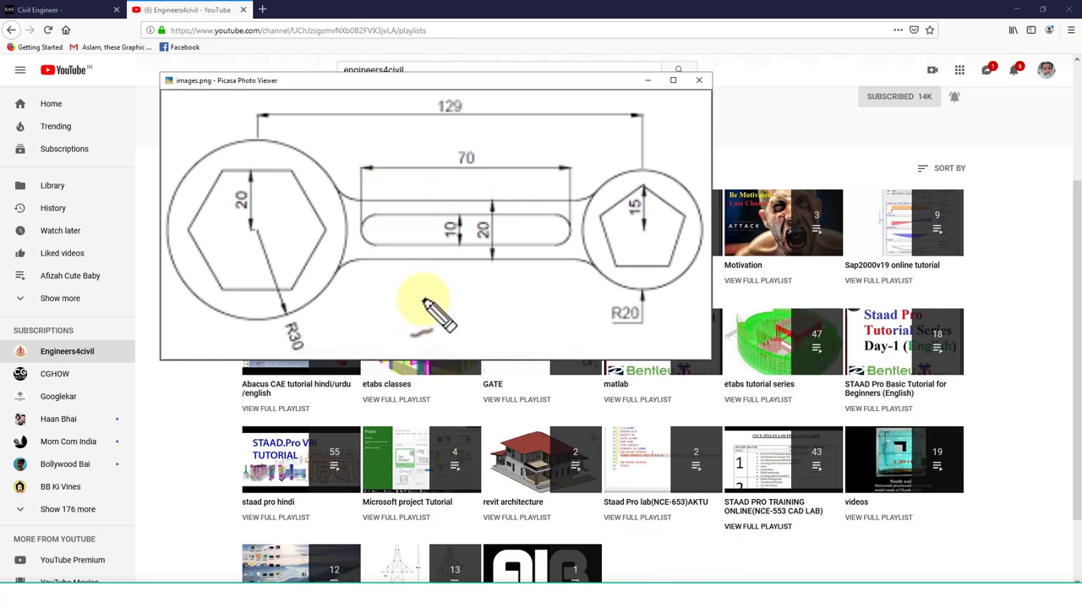
- Mark the pentagon end, 129, 70, R30 and R20 dimensions on the reference, then clear
{"action": "left_click_drag", "start_coordinate": [424, 299], "coordinate": [630, 254]}
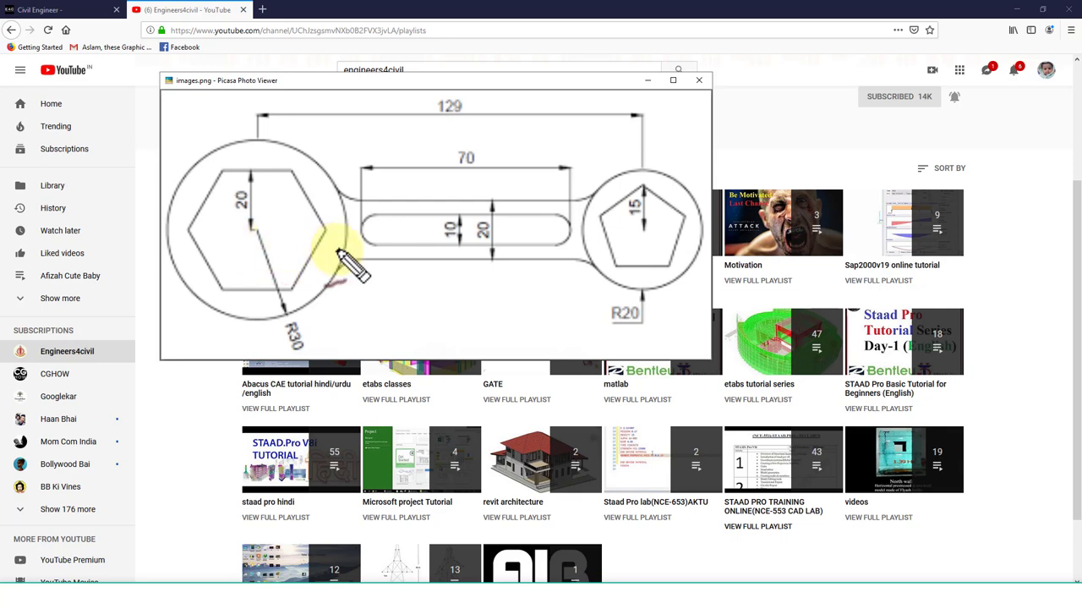
{"action": "mouse_move", "coordinate": [483, 111]}
{"action": "left_mouse_down"}
{"action": "mouse_move", "coordinate": [420, 107]}
{"action": "mouse_move", "coordinate": [492, 107]}
{"action": "mouse_move", "coordinate": [463, 113]}
{"action": "left_mouse_up"}
{"action": "left_click_drag", "start_coordinate": [511, 176], "coordinate": [532, 172]}
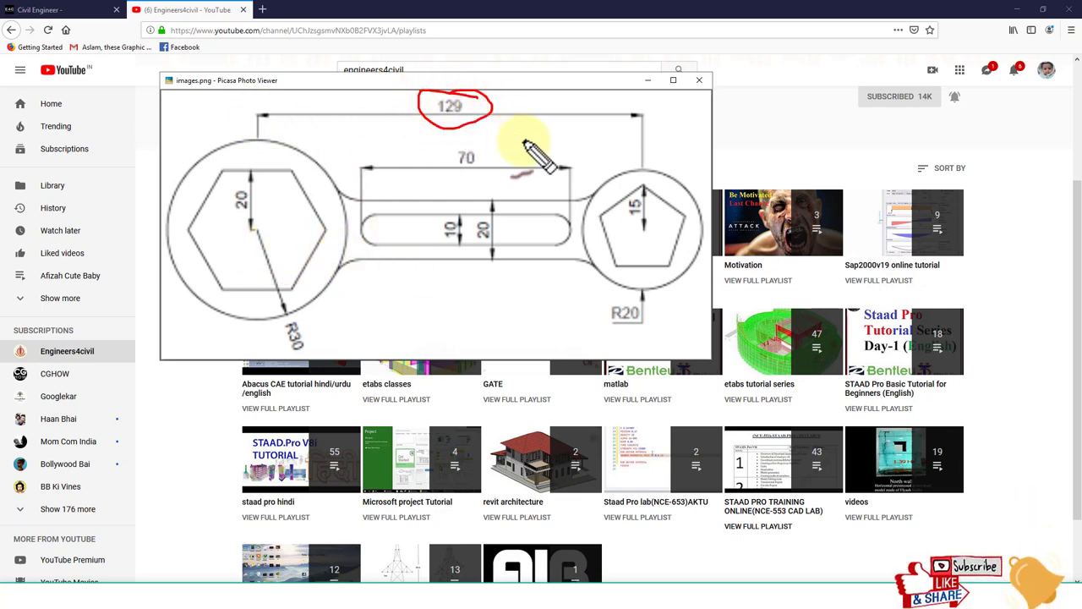
{"action": "left_click_drag", "start_coordinate": [250, 317], "coordinate": [283, 300]}
{"action": "left_click_drag", "start_coordinate": [642, 273], "coordinate": [706, 245]}
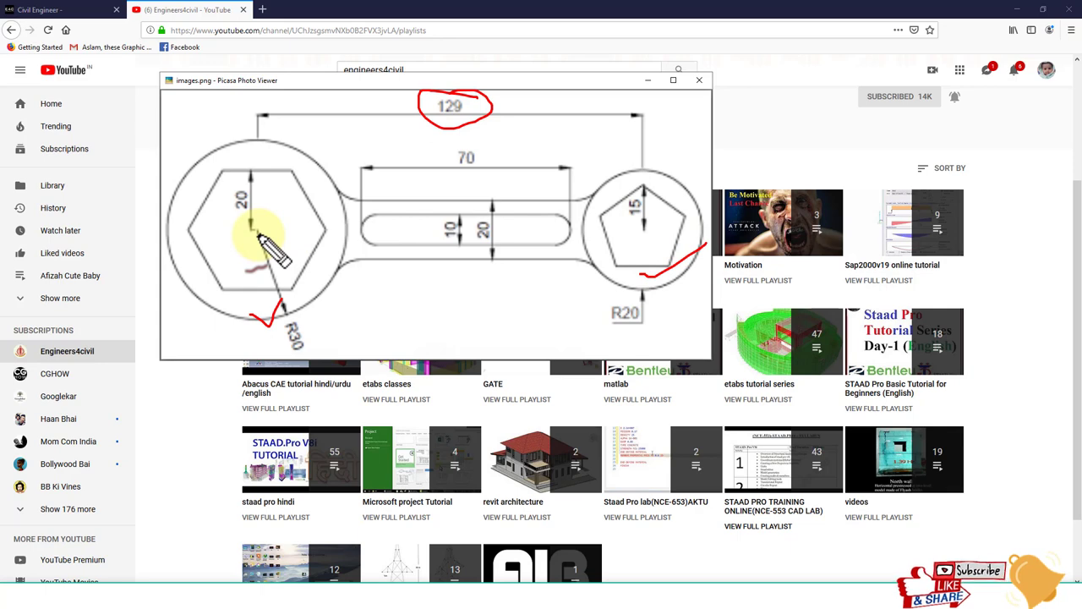
{"action": "key", "text": "Escape"}
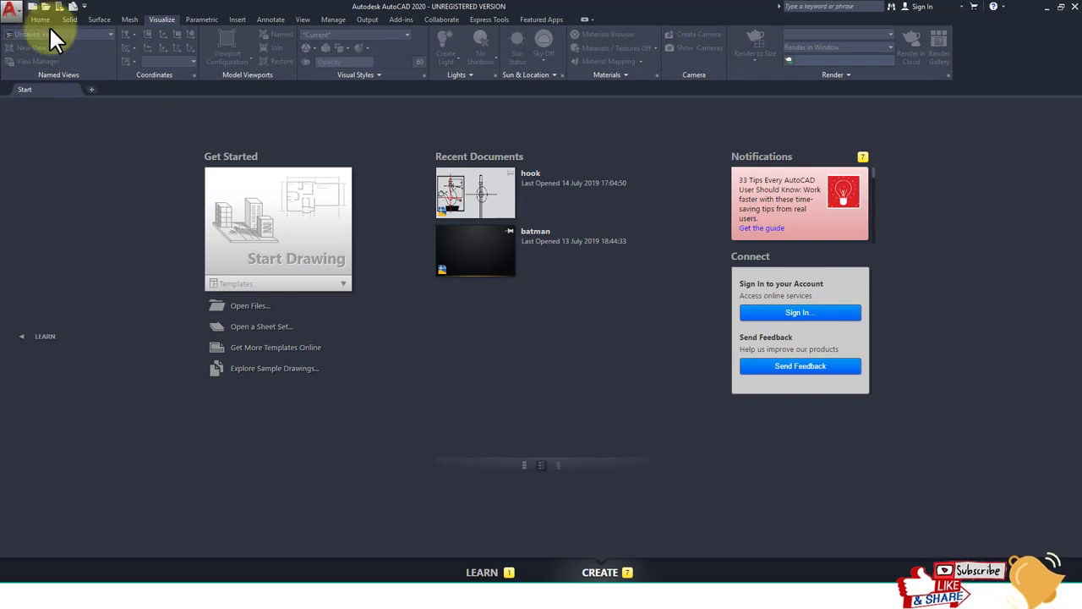
- Compare the title block template previews and create Drawing1 from the chosen template
{"action": "key", "text": "ctrl+n"}
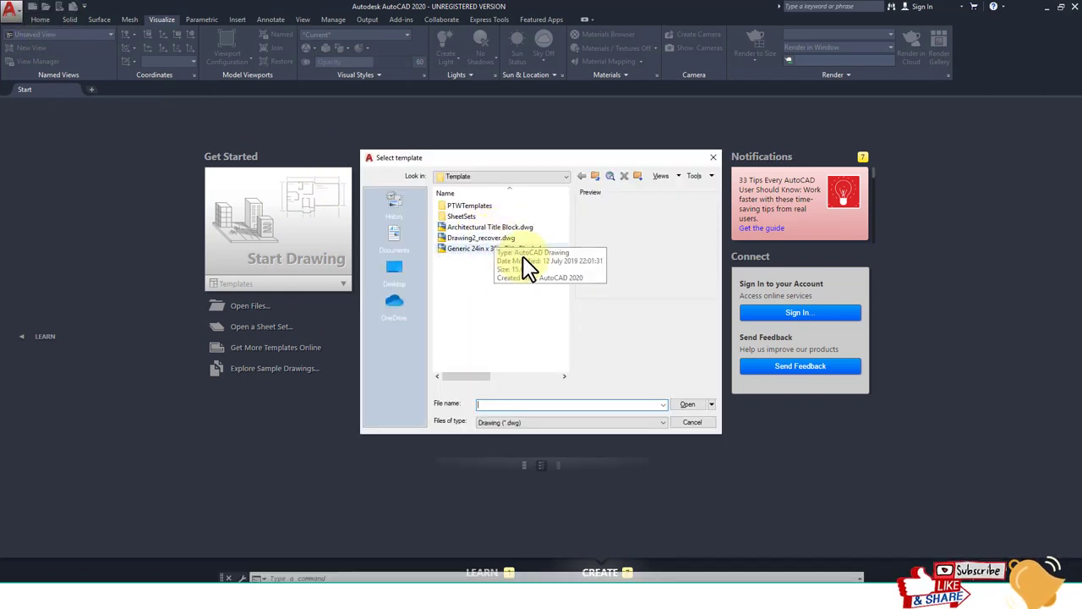
{"action": "left_click", "coordinate": [497, 227]}
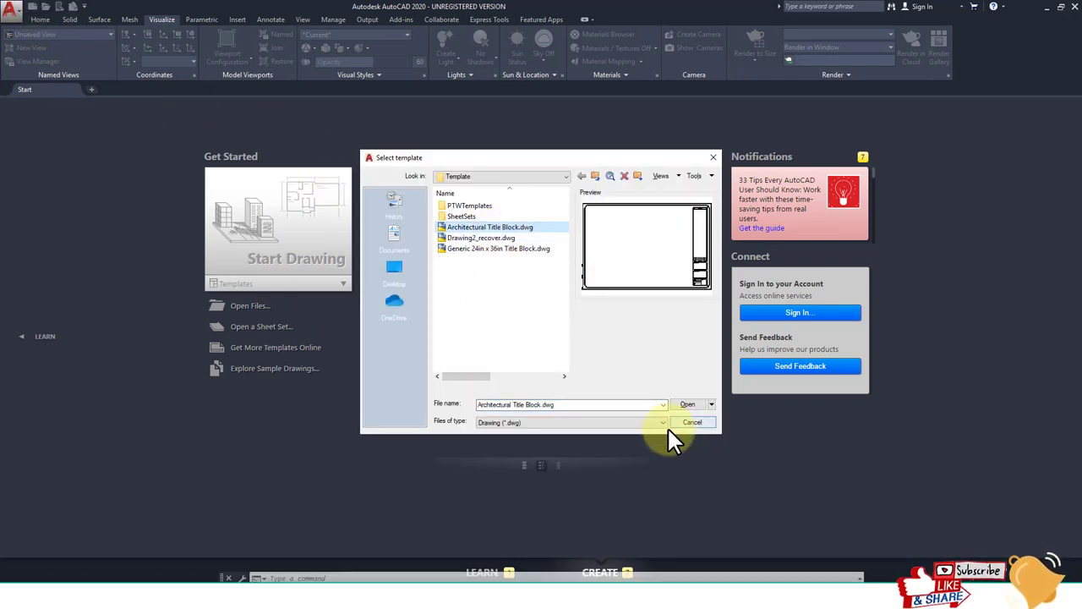
{"action": "left_click", "coordinate": [478, 249]}
{"action": "left_click", "coordinate": [495, 227]}
{"action": "left_click", "coordinate": [494, 248]}
{"action": "left_click", "coordinate": [495, 228]}
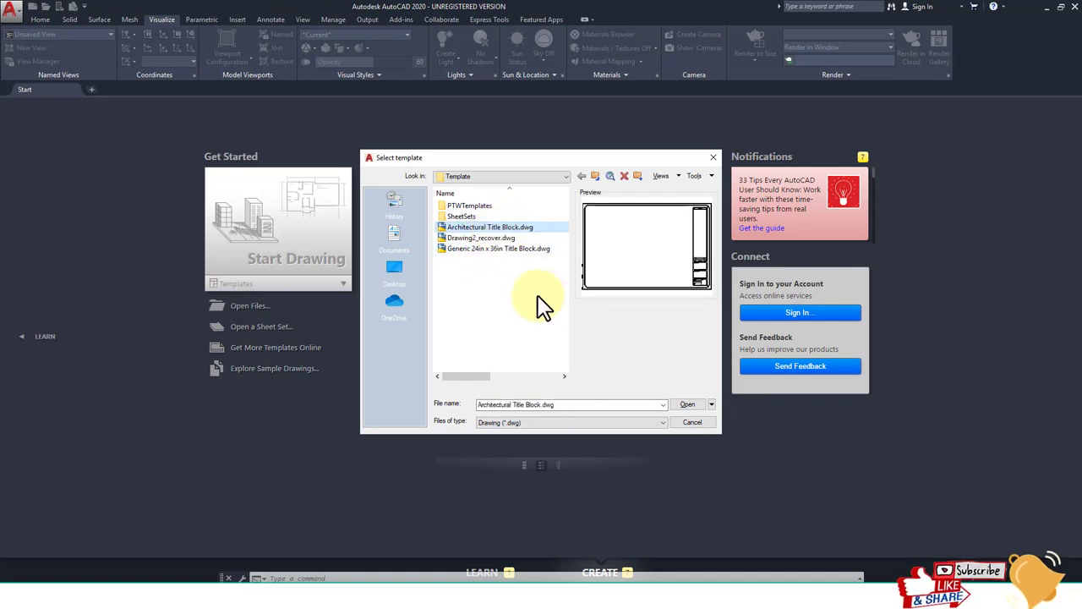
{"action": "left_click", "coordinate": [473, 248]}
{"action": "left_click", "coordinate": [503, 227]}
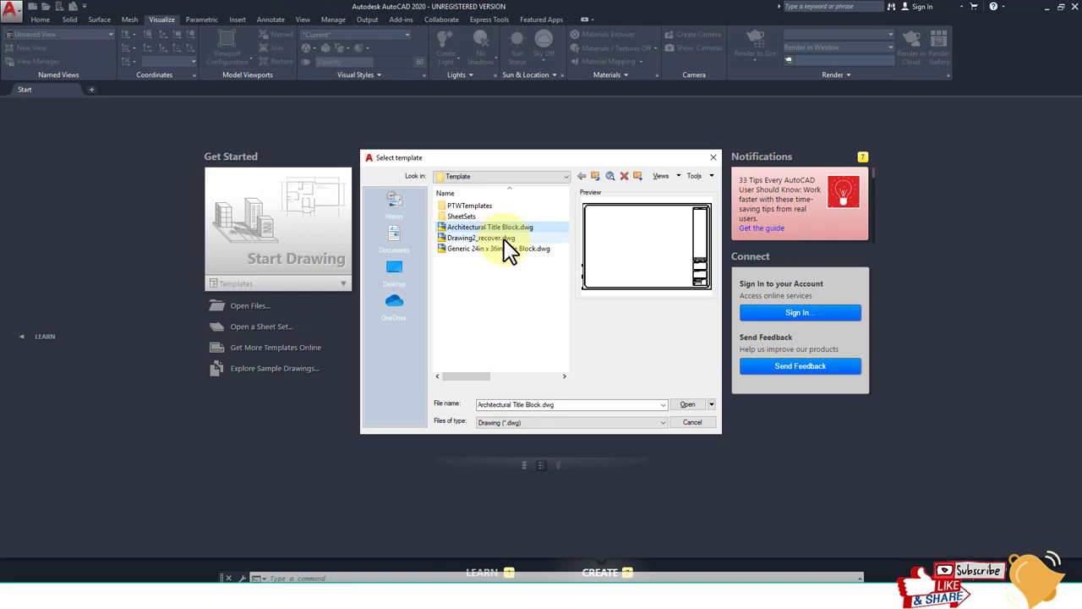
{"action": "left_click", "coordinate": [503, 238]}
{"action": "left_click", "coordinate": [688, 404]}
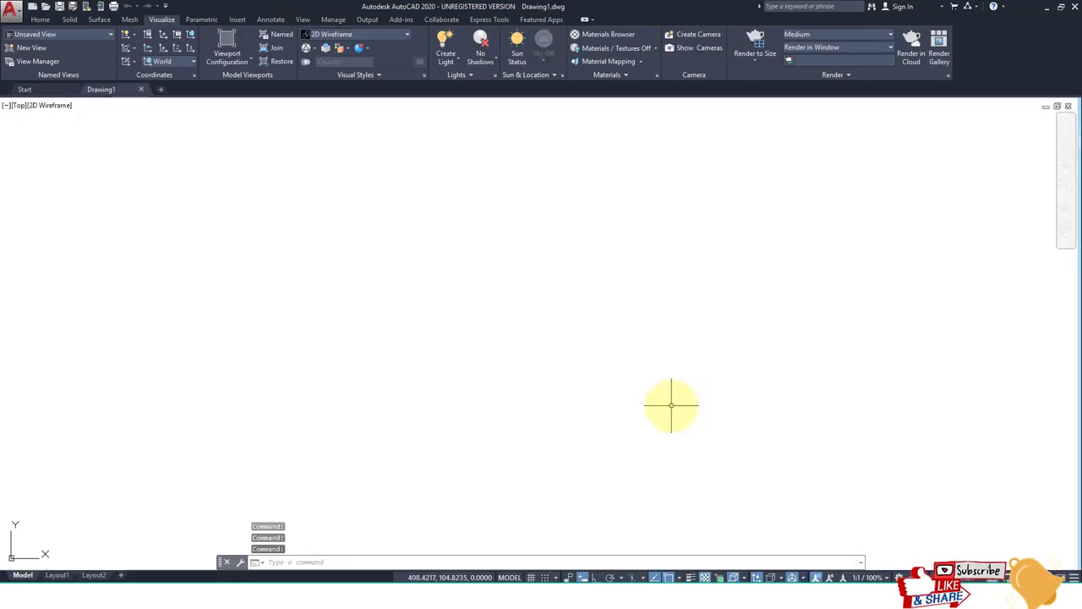
- Draw a 129-unit horizontal base line with LINE and frame it in the view
{"action": "scroll", "coordinate": [496, 304], "scroll_direction": "down", "scroll_amount": 5}
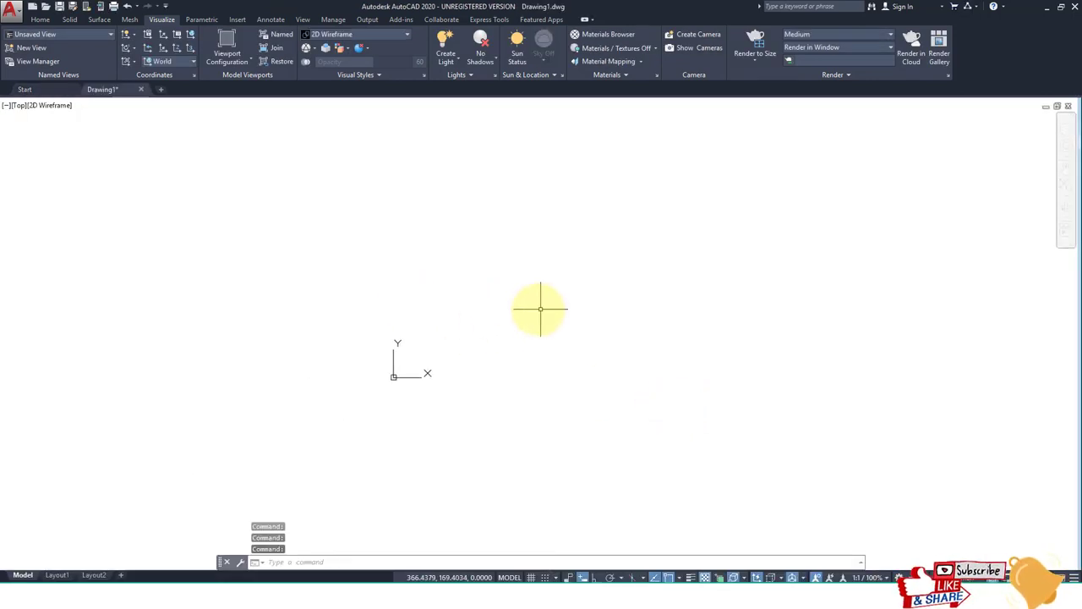
{"action": "key", "text": "Escape"}
{"action": "scroll", "coordinate": [613, 346], "scroll_direction": "up", "scroll_amount": 4}
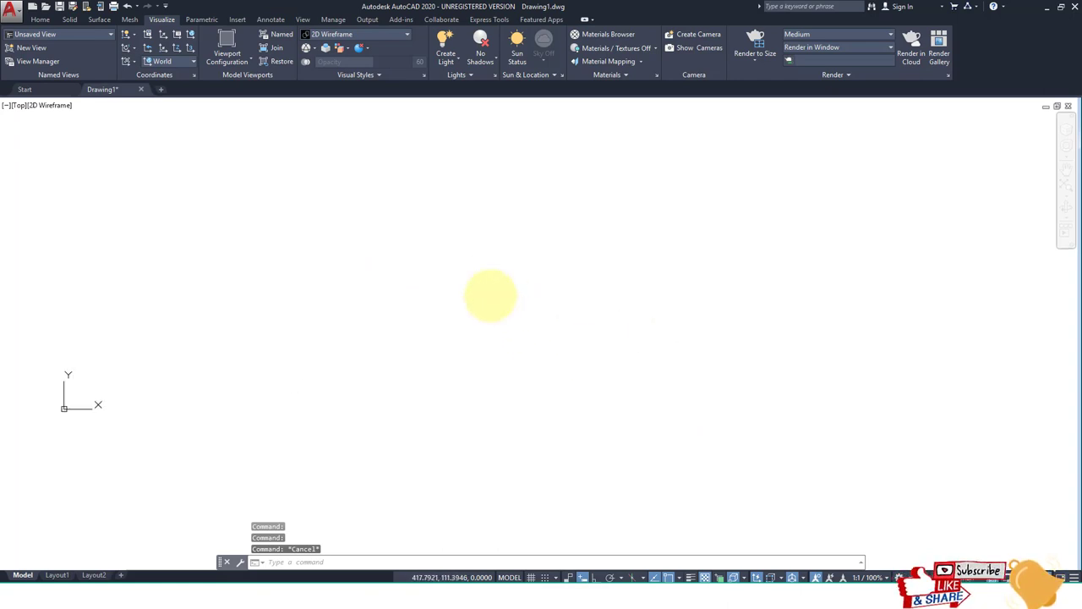
{"action": "type", "text": "l"}
{"action": "key", "text": "Return"}
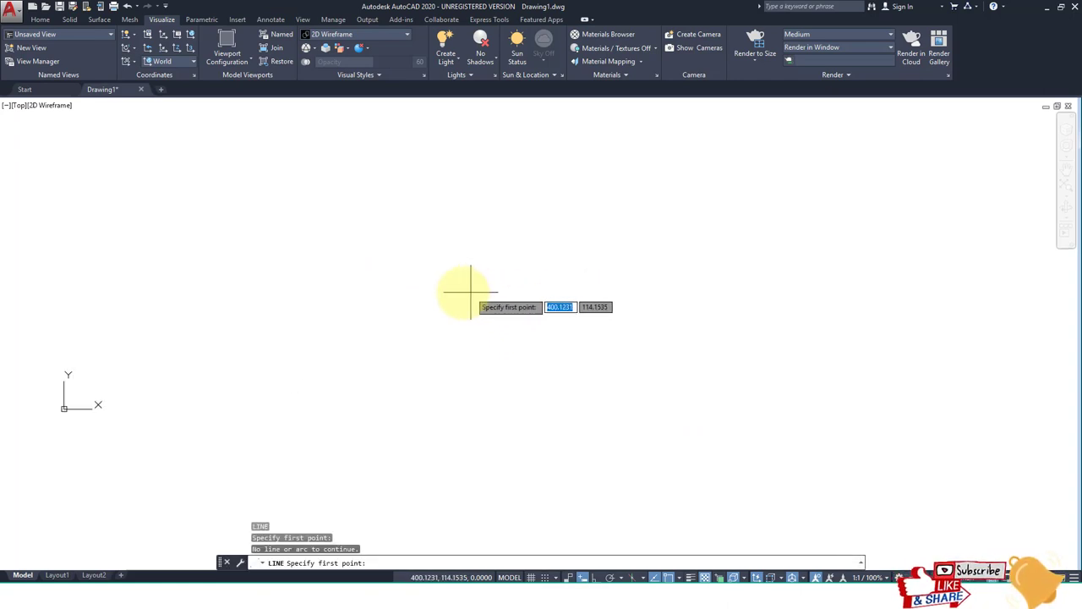
{"action": "left_click", "coordinate": [462, 291]}
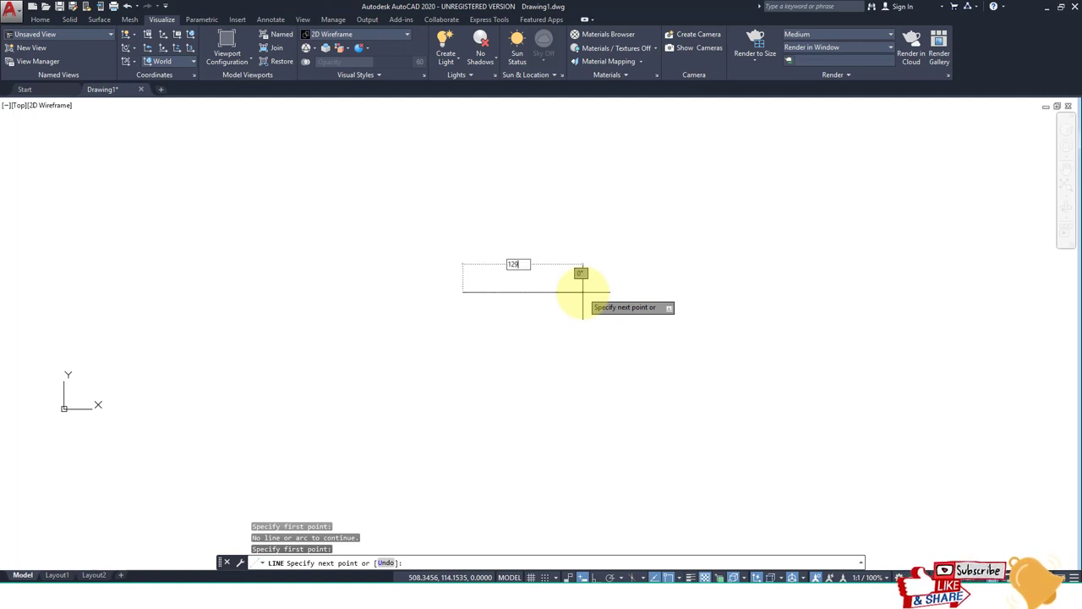
{"action": "type", "text": "129"}
{"action": "key", "text": "Return"}
{"action": "key", "text": "Escape"}
{"action": "scroll", "coordinate": [575, 290], "scroll_direction": "up", "scroll_amount": 5}
{"action": "middle_click_drag", "start_coordinate": [595, 357], "coordinate": [623, 358]}
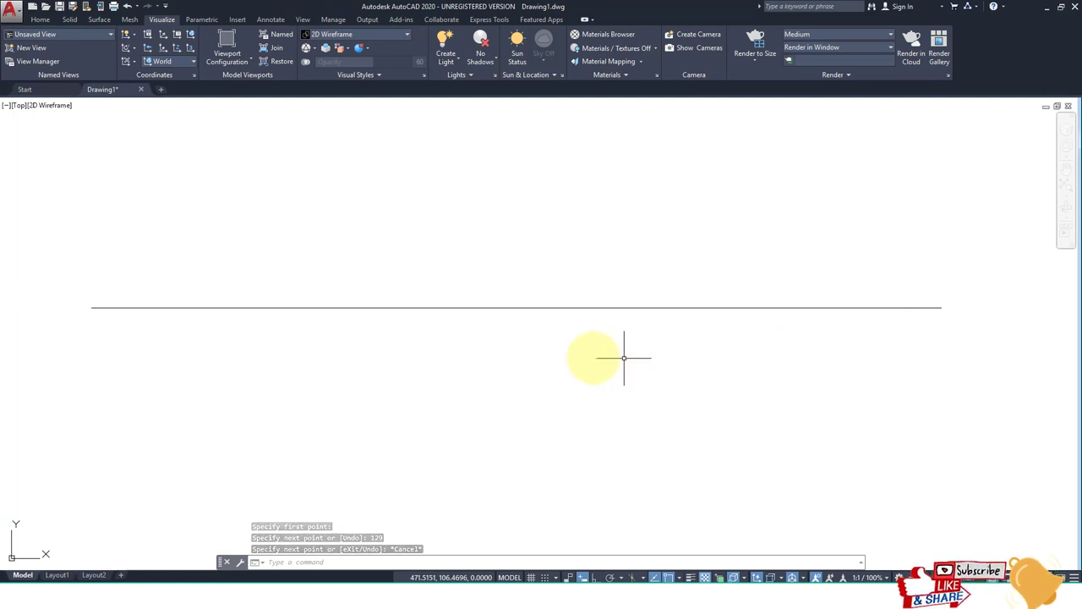
{"action": "key", "text": "alt+Tab"}
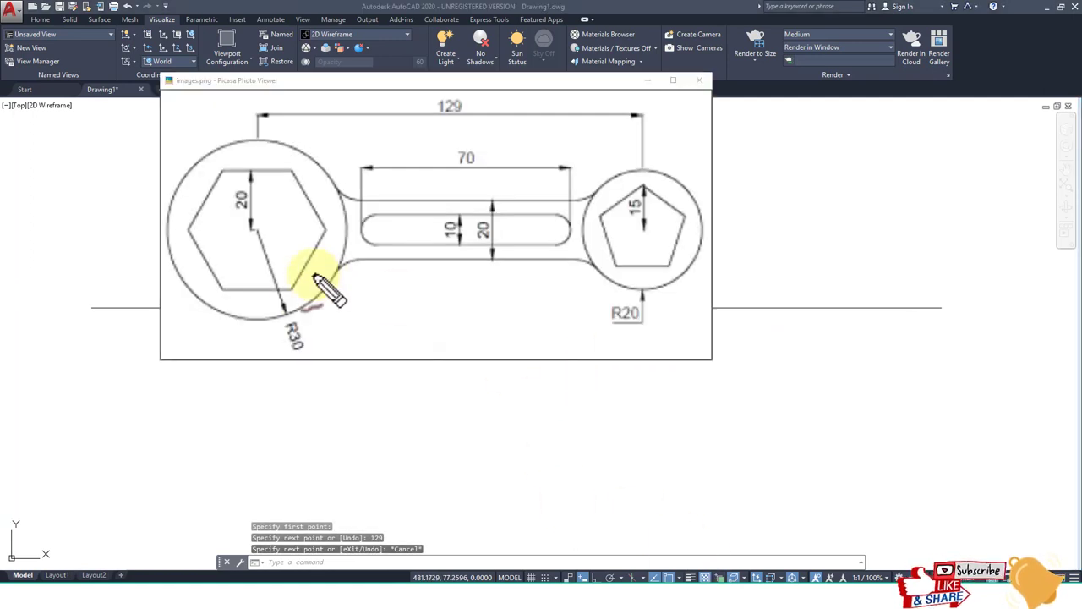
- Mark the R30 and R20 radii on the reference image and clear the marks
{"action": "mouse_move", "coordinate": [296, 343]}
{"action": "left_mouse_down"}
{"action": "mouse_move", "coordinate": [323, 339]}
{"action": "mouse_move", "coordinate": [334, 315]}
{"action": "left_mouse_up"}
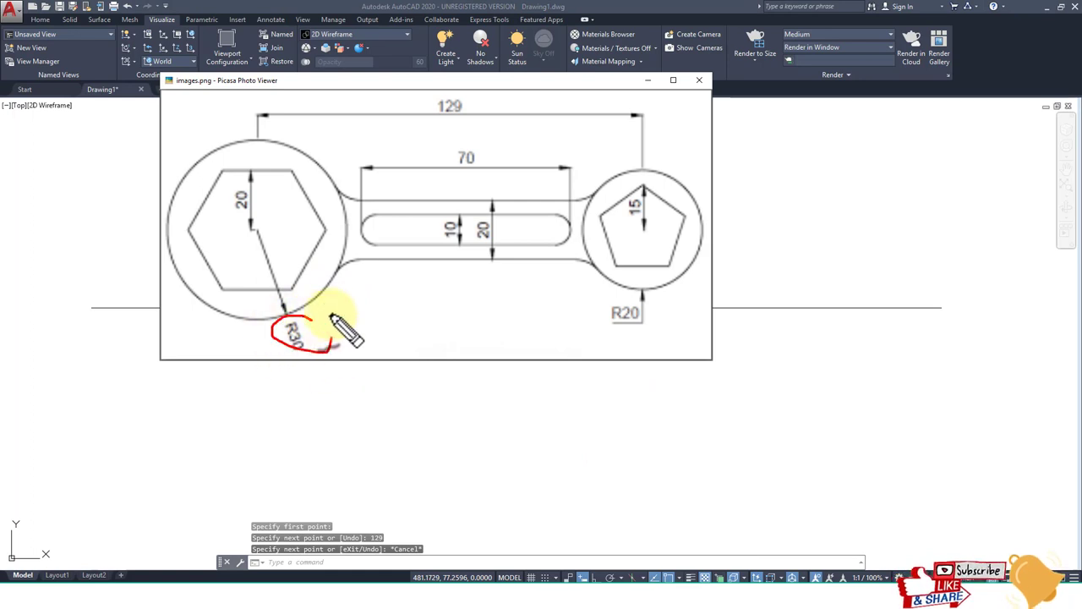
{"action": "mouse_move", "coordinate": [644, 279]}
{"action": "left_mouse_down"}
{"action": "mouse_move", "coordinate": [603, 345]}
{"action": "mouse_move", "coordinate": [654, 290]}
{"action": "left_mouse_up"}
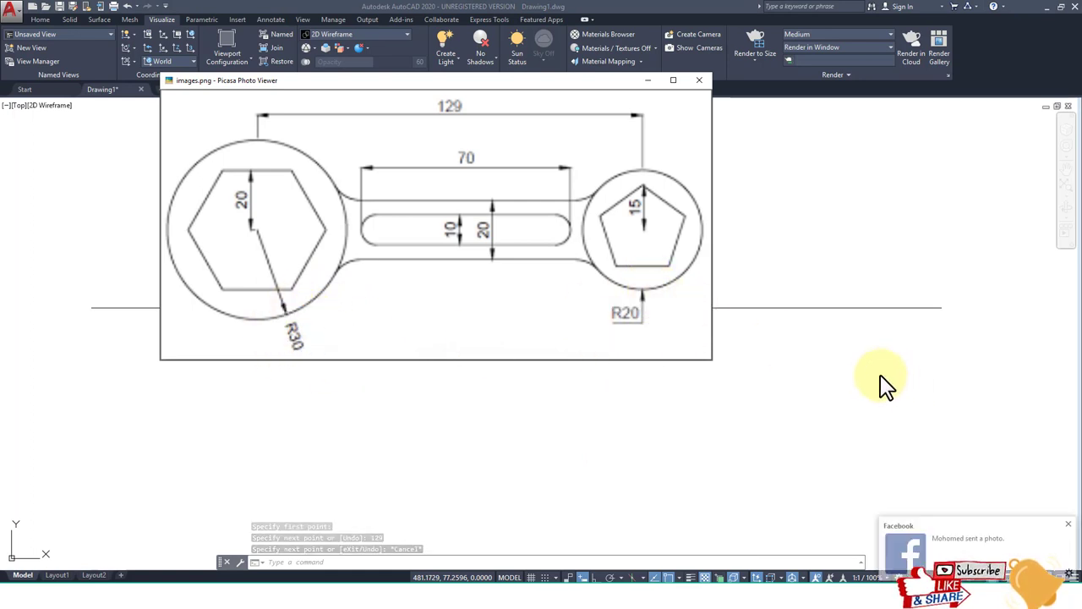
{"action": "key", "text": "alt+Tab"}
- Draw a radius-30 circle on the line's left end and radius-20 on its right end
{"action": "type", "text": "c"}
{"action": "key", "text": "Return"}
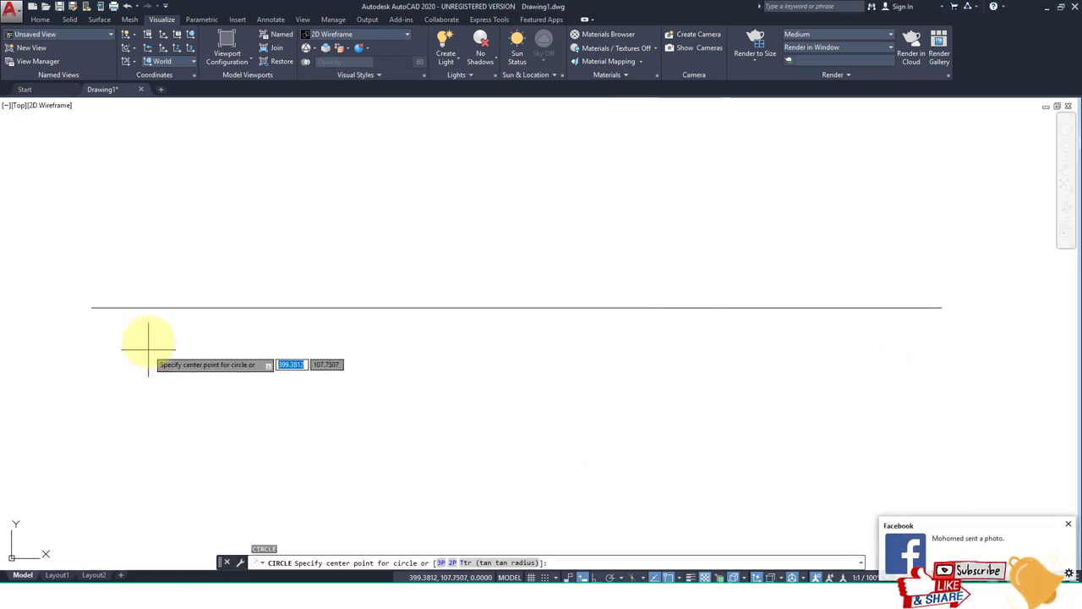
{"action": "left_click", "coordinate": [91, 307]}
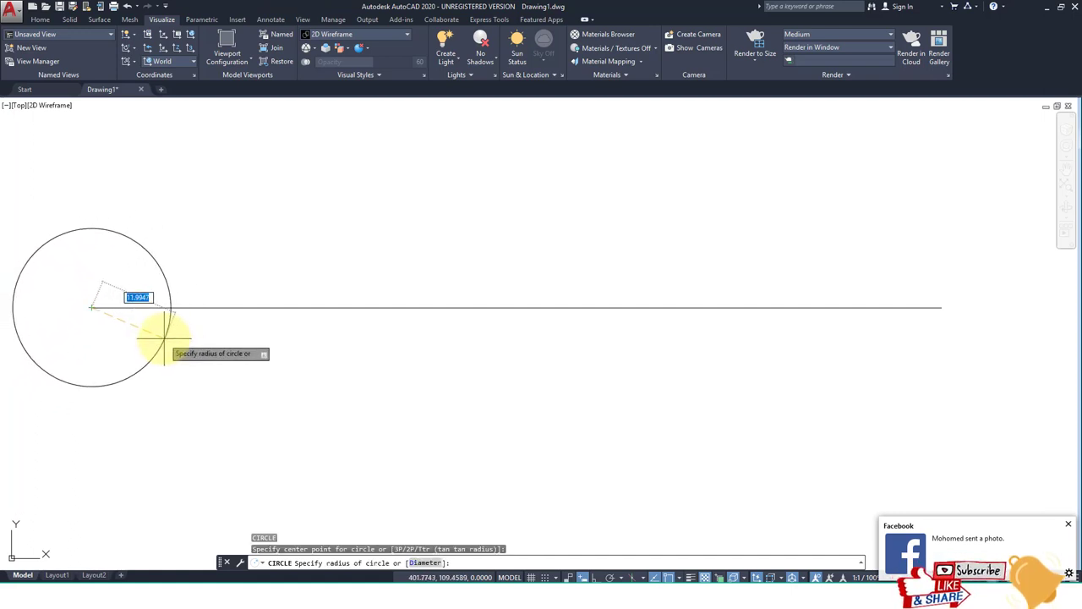
{"action": "key", "text": "Return"}
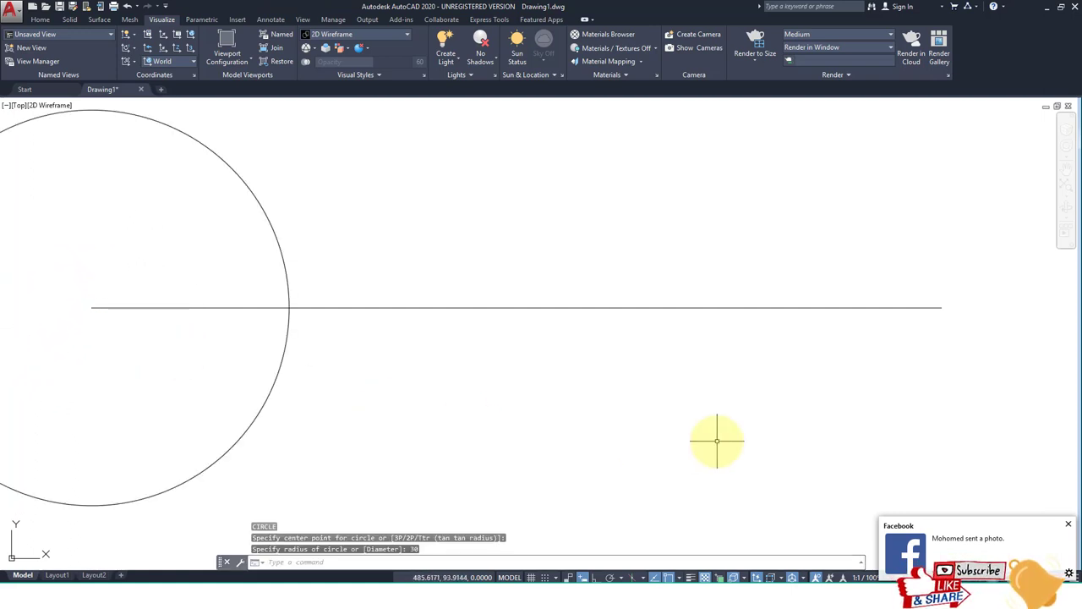
{"action": "key", "text": "Return"}
{"action": "left_click", "coordinate": [942, 307]}
{"action": "type", "text": "20"}
{"action": "key", "text": "Return"}
- Close the browser window with all its tabs
{"action": "right_click", "coordinate": [369, 598]}
{"action": "left_click", "coordinate": [338, 570]}
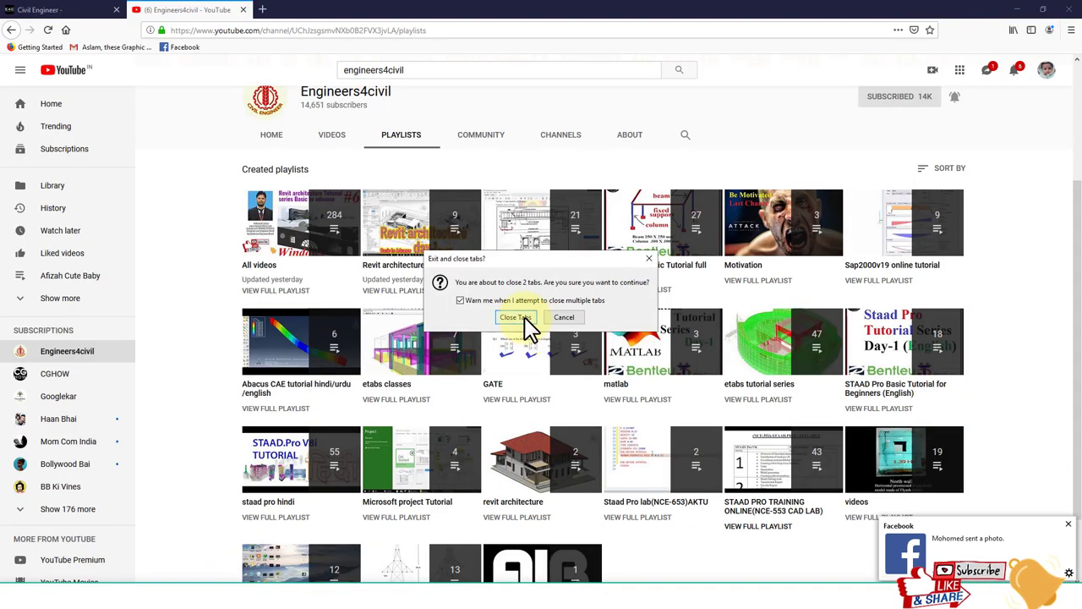
{"action": "left_click", "coordinate": [516, 317]}
{"action": "scroll", "coordinate": [637, 495], "scroll_direction": "down", "scroll_amount": 5}
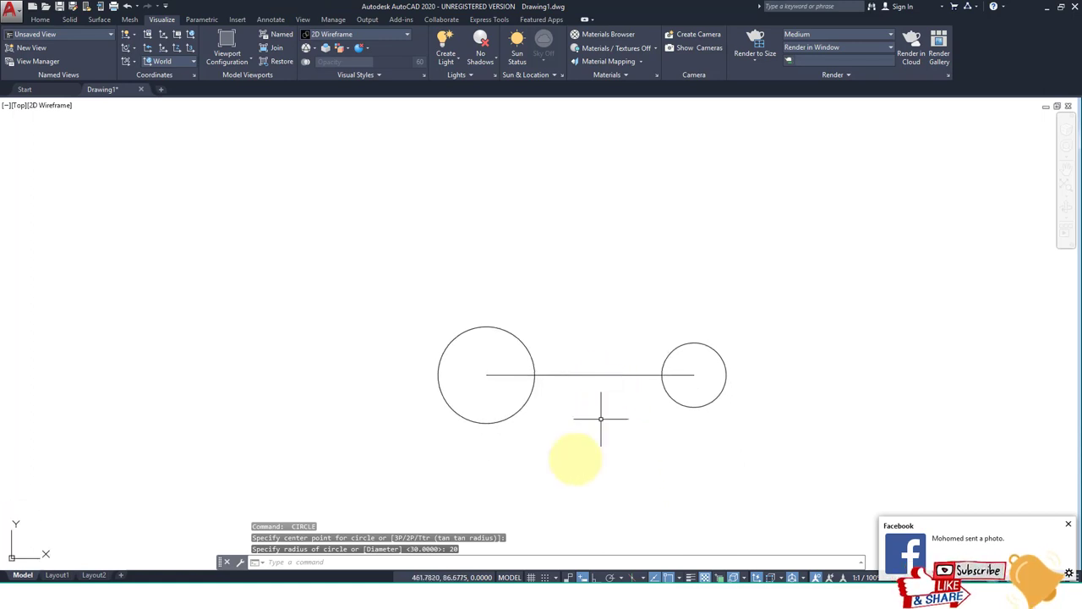
{"action": "left_click", "coordinate": [621, 591]}
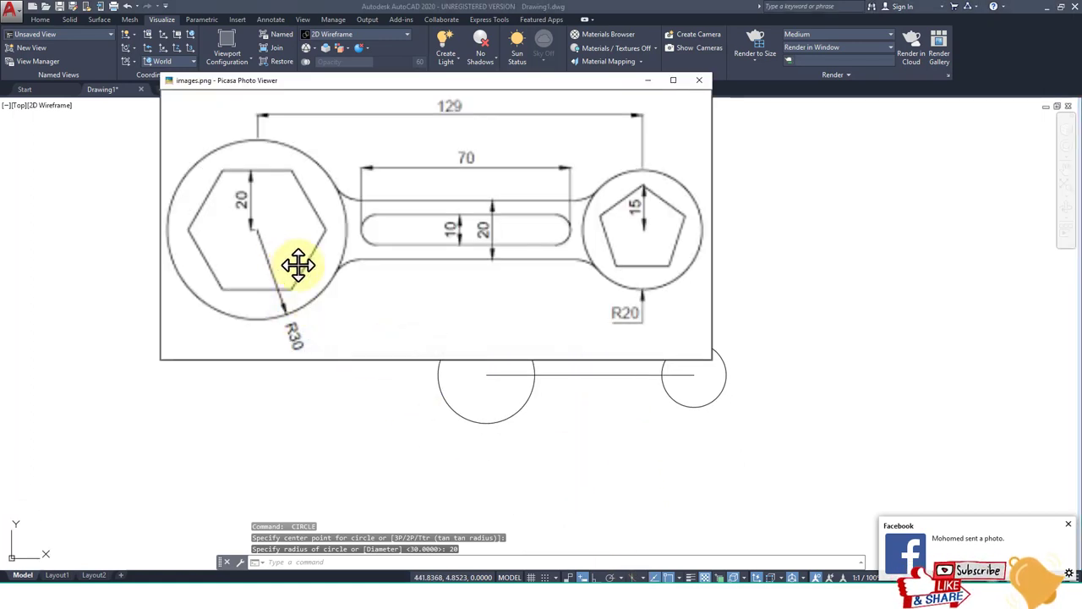
- Mark the hexagon and pentagon corners on the reference, clear the marks, and return to AutoCAD
{"action": "left_click_drag", "start_coordinate": [311, 250], "coordinate": [349, 270]}
{"action": "mouse_move", "coordinate": [296, 210]}
{"action": "left_mouse_down"}
{"action": "mouse_move", "coordinate": [328, 176]}
{"action": "mouse_move", "coordinate": [275, 171]}
{"action": "mouse_move", "coordinate": [284, 140]}
{"action": "left_mouse_up"}
{"action": "left_click_drag", "start_coordinate": [201, 168], "coordinate": [218, 189]}
{"action": "mouse_move", "coordinate": [206, 252]}
{"action": "left_mouse_down"}
{"action": "mouse_move", "coordinate": [191, 271]}
{"action": "mouse_move", "coordinate": [247, 296]}
{"action": "left_mouse_up"}
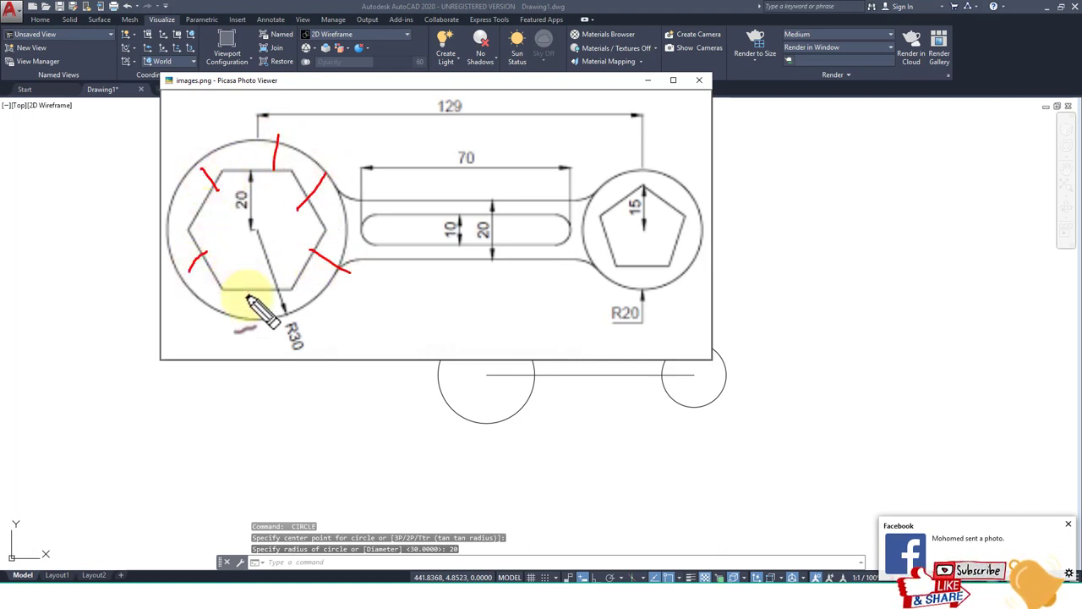
{"action": "left_click_drag", "start_coordinate": [651, 207], "coordinate": [681, 190]}
{"action": "mouse_move", "coordinate": [664, 227]}
{"action": "left_mouse_down"}
{"action": "mouse_move", "coordinate": [684, 255]}
{"action": "mouse_move", "coordinate": [631, 275]}
{"action": "mouse_move", "coordinate": [600, 256]}
{"action": "left_mouse_up"}
{"action": "left_click_drag", "start_coordinate": [617, 212], "coordinate": [597, 182]}
{"action": "left_click_drag", "start_coordinate": [239, 251], "coordinate": [255, 245]}
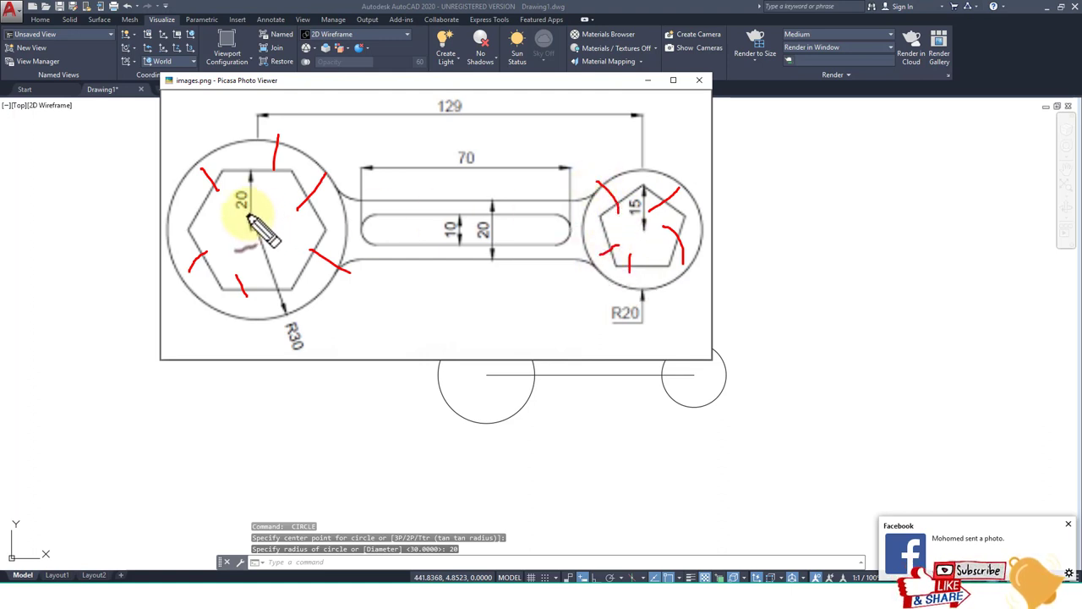
{"action": "key", "text": "Escape"}
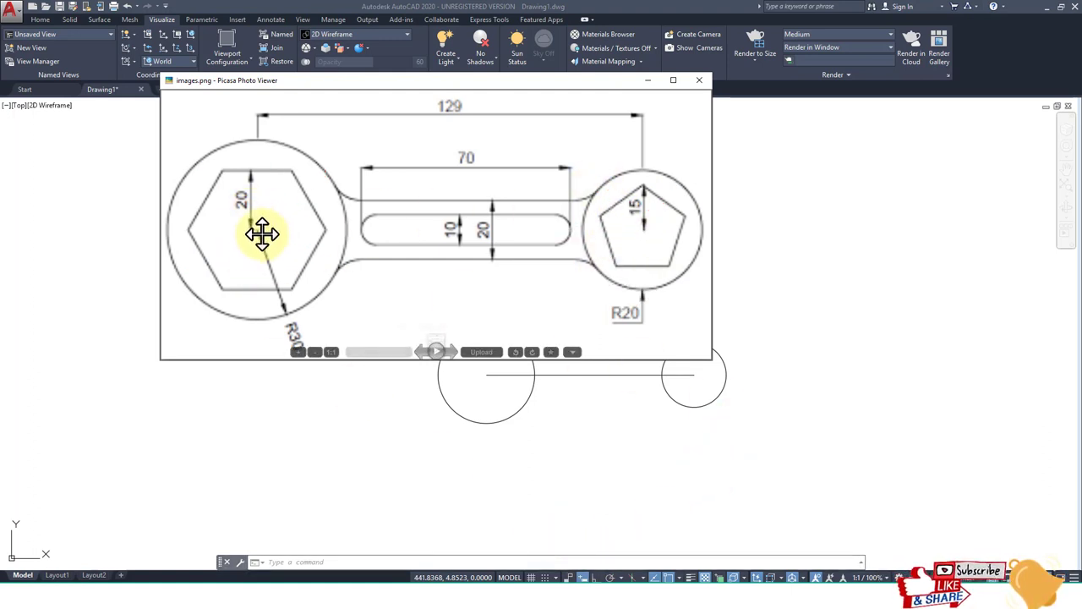
{"action": "left_click", "coordinate": [381, 579]}
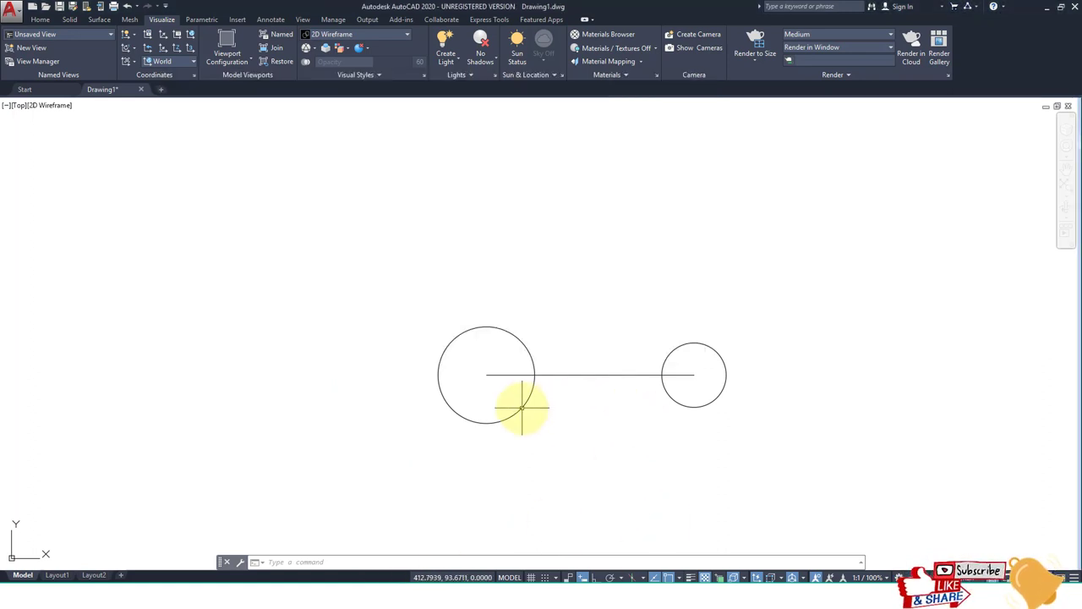
- Draw a 6-sided POLYGON at the left circle's centre, circumscribed about radius 20
{"action": "type", "text": "pol"}
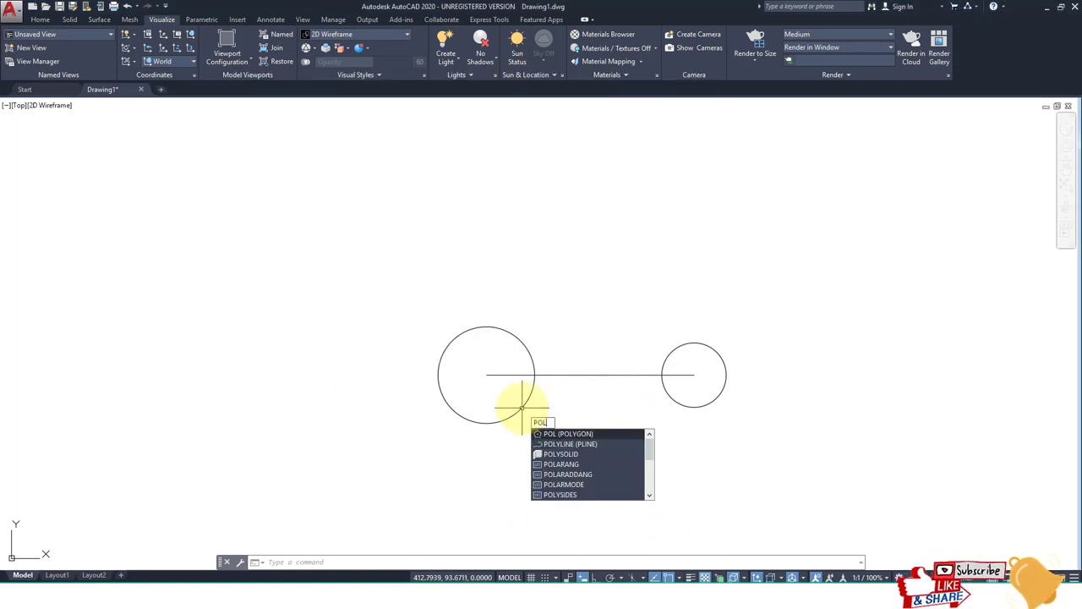
{"action": "key", "text": "Return"}
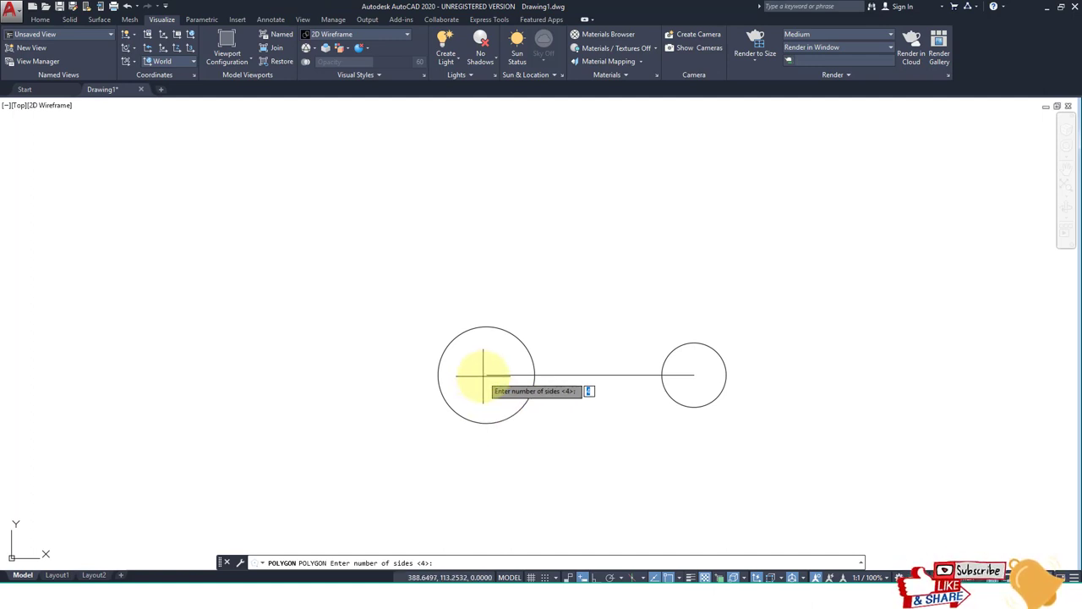
{"action": "type", "text": "6"}
{"action": "key", "text": "Return"}
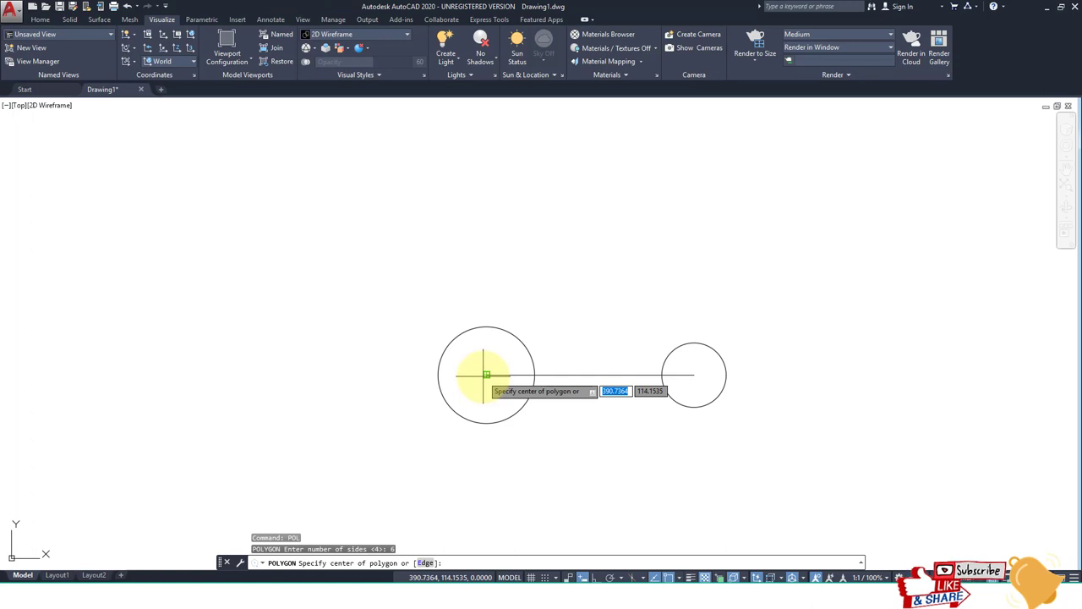
{"action": "left_click", "coordinate": [486, 375]}
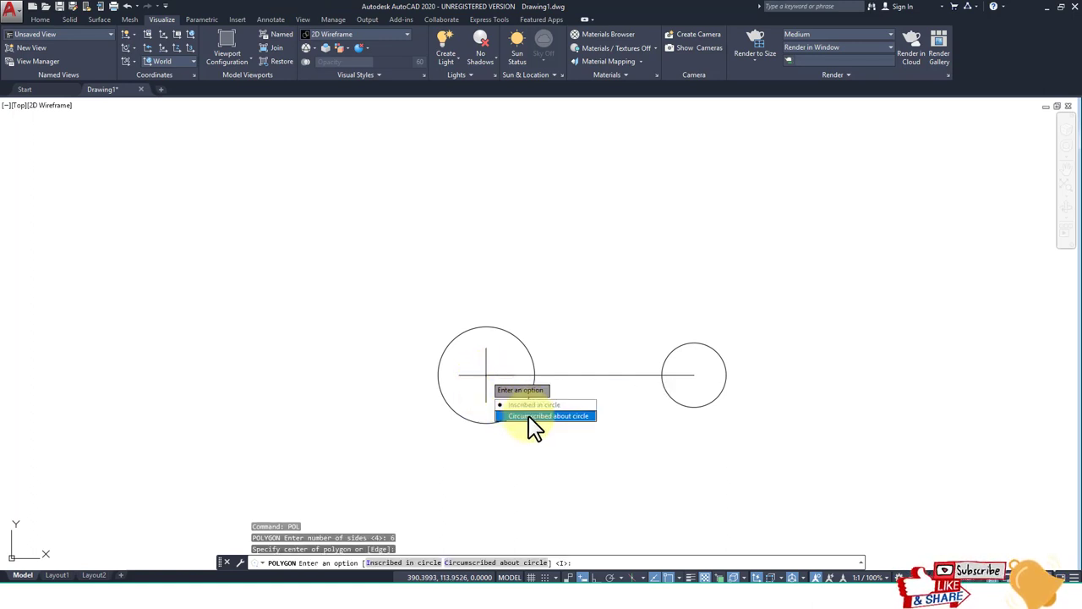
{"action": "key", "text": "alt+Tab"}
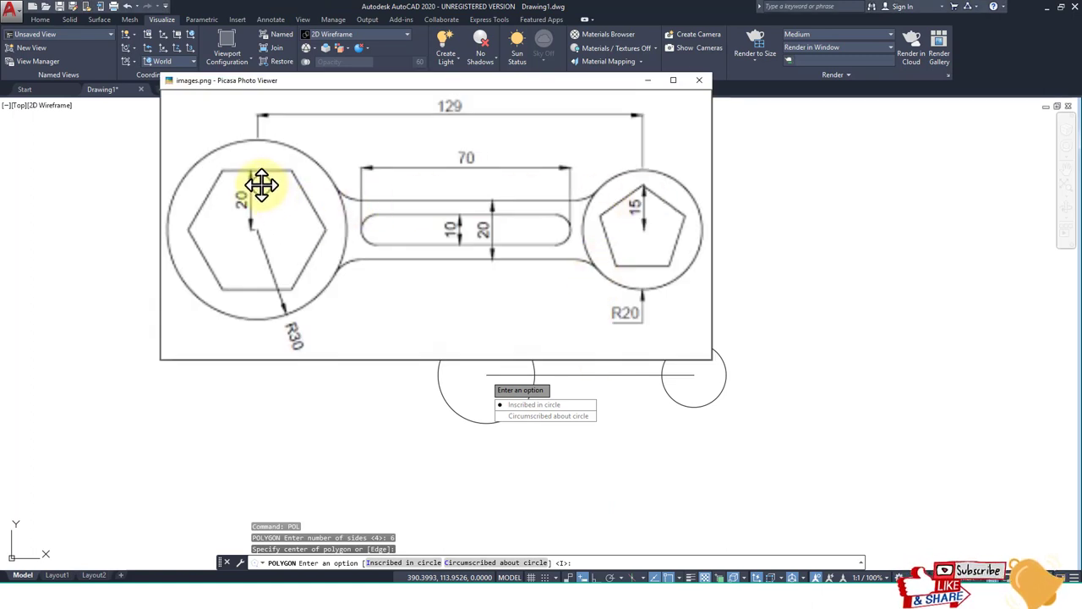
{"action": "mouse_move", "coordinate": [240, 259]}
{"action": "left_mouse_down"}
{"action": "mouse_move", "coordinate": [262, 253]}
{"action": "mouse_move", "coordinate": [250, 170]}
{"action": "left_mouse_up"}
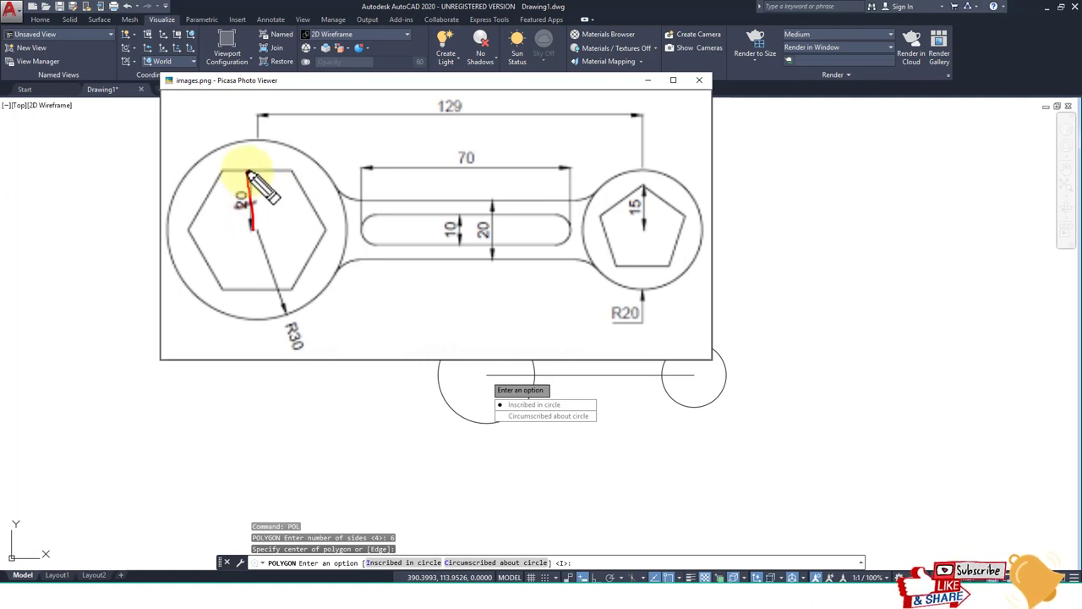
{"action": "left_click_drag", "start_coordinate": [640, 193], "coordinate": [624, 226]}
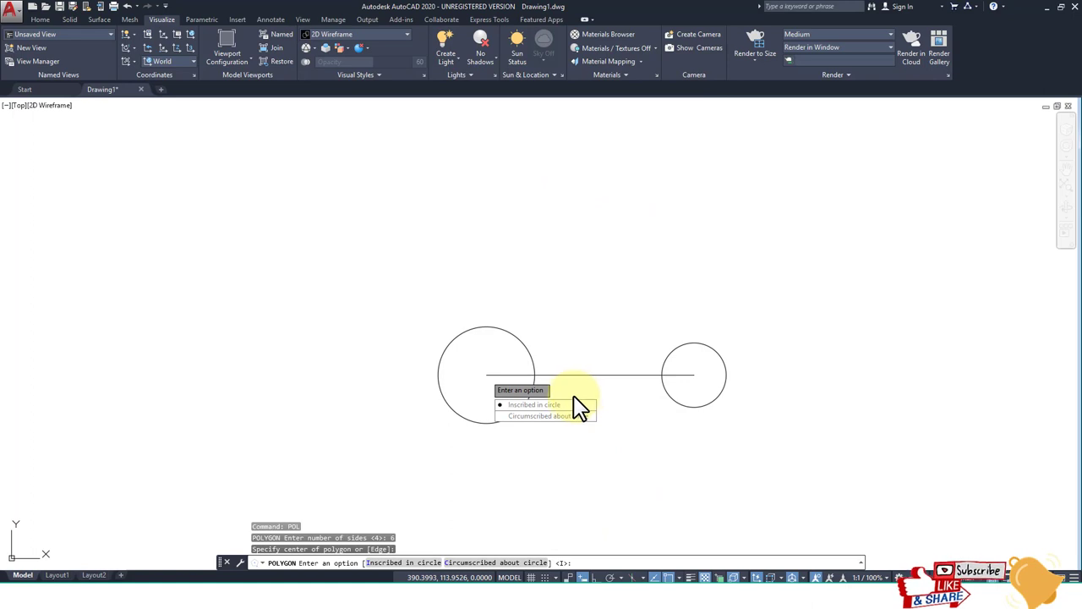
{"action": "left_click", "coordinate": [549, 414]}
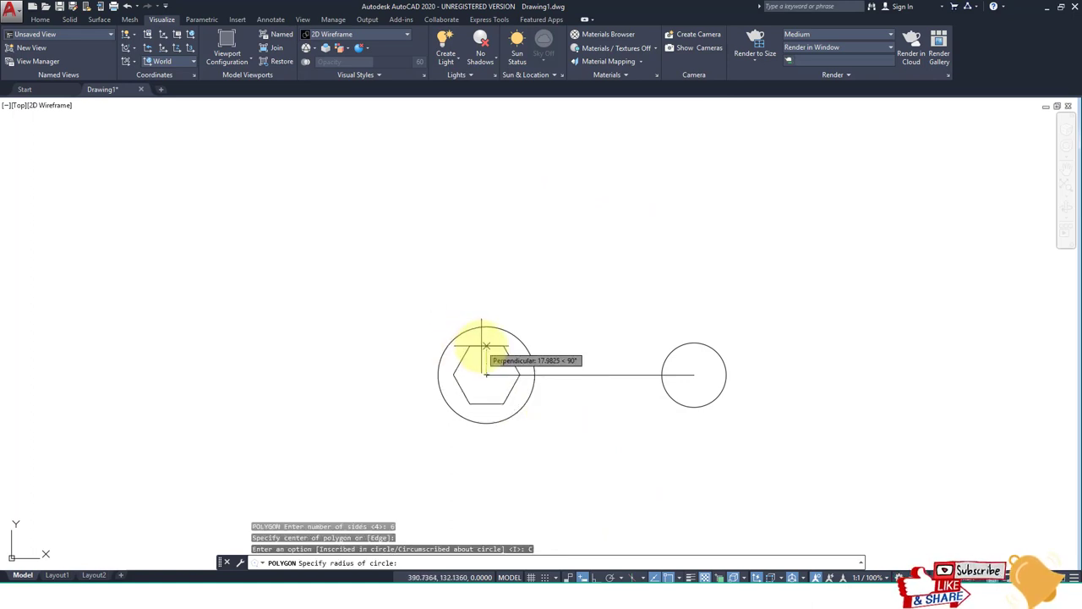
{"action": "key", "text": "Return"}
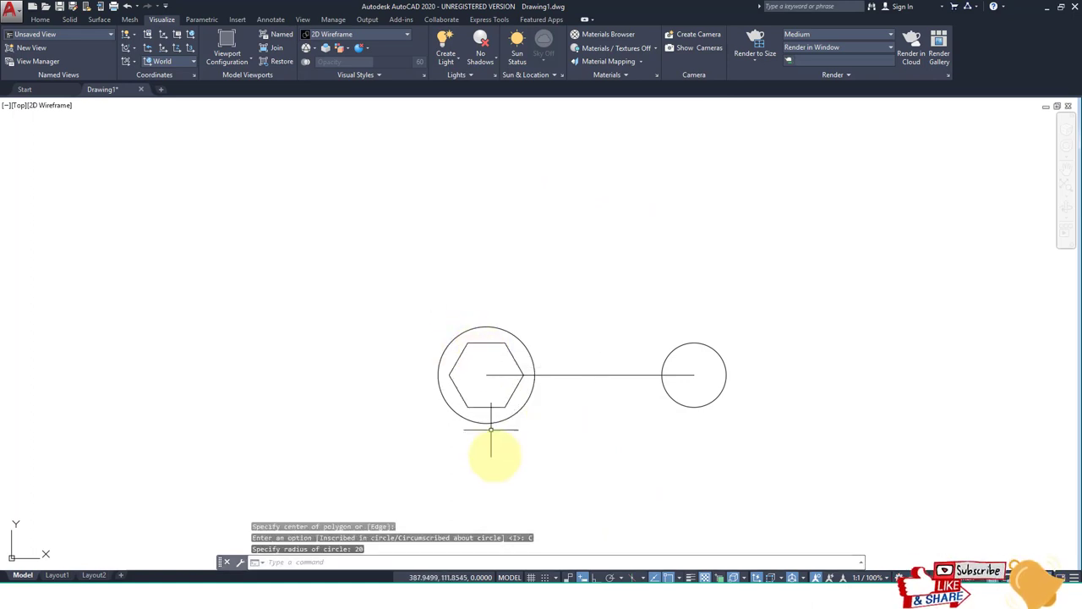
{"action": "key", "text": "Return"}
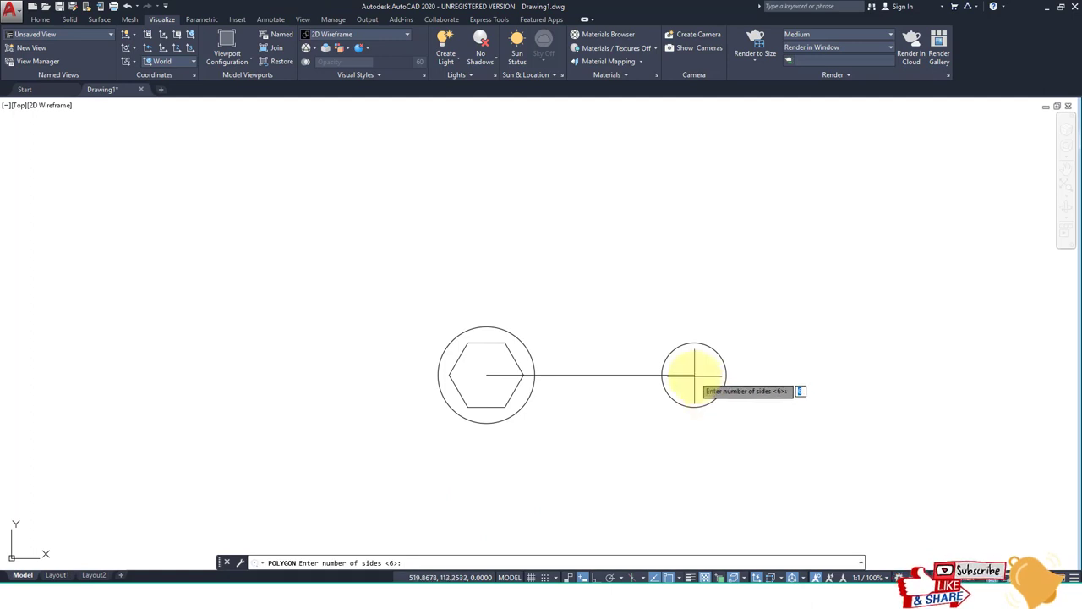
- Draw a 5-sided polygon at the right circle's centre, inscribed in radius 15
{"action": "key", "text": "Return"}
{"action": "left_click", "coordinate": [695, 376]}
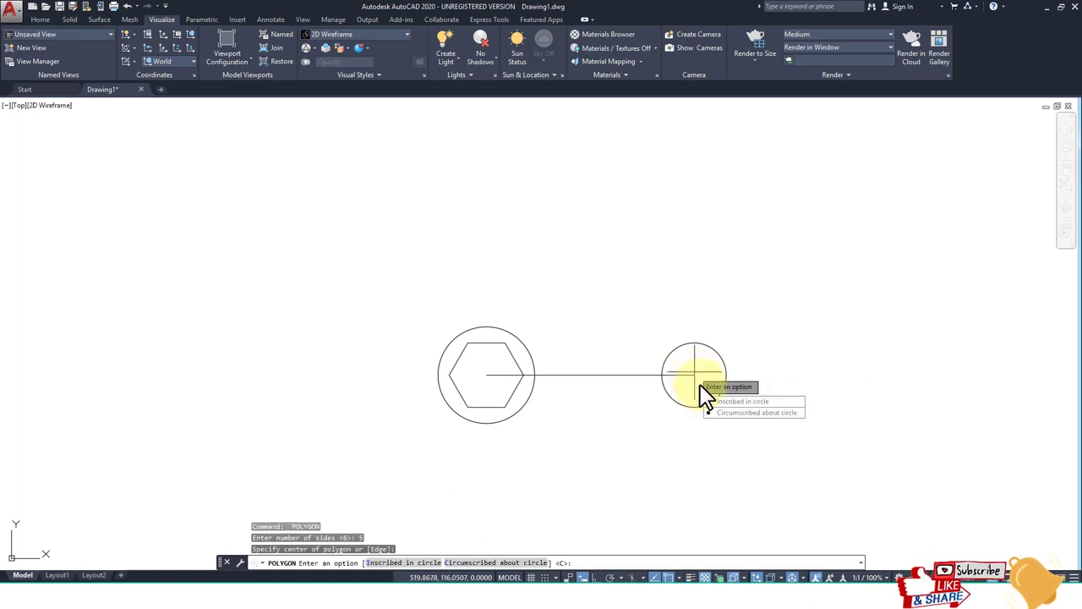
{"action": "left_click", "coordinate": [716, 402]}
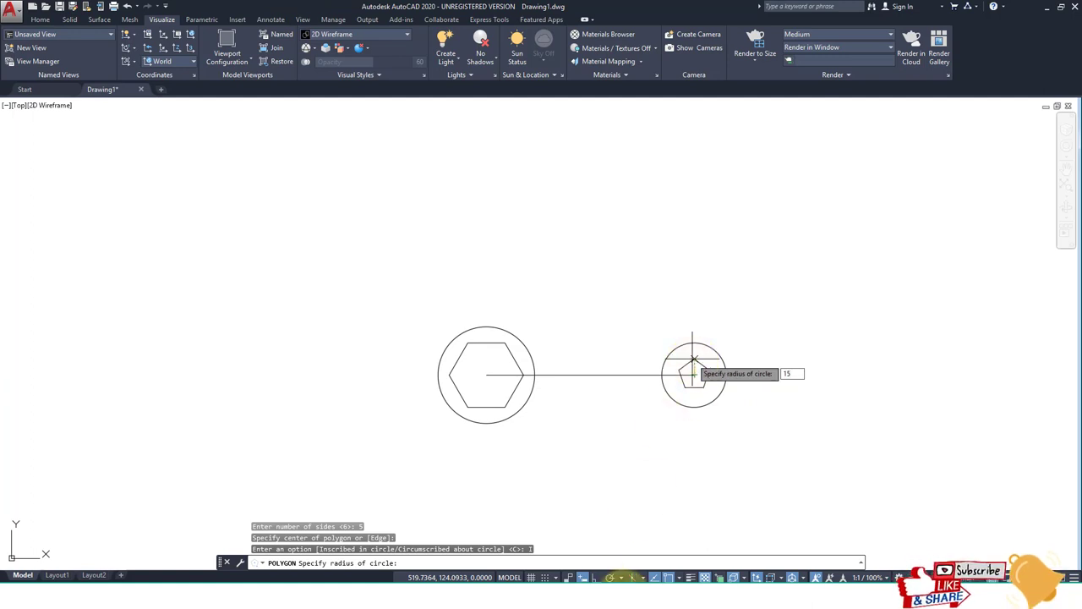
{"action": "key", "text": "Return"}
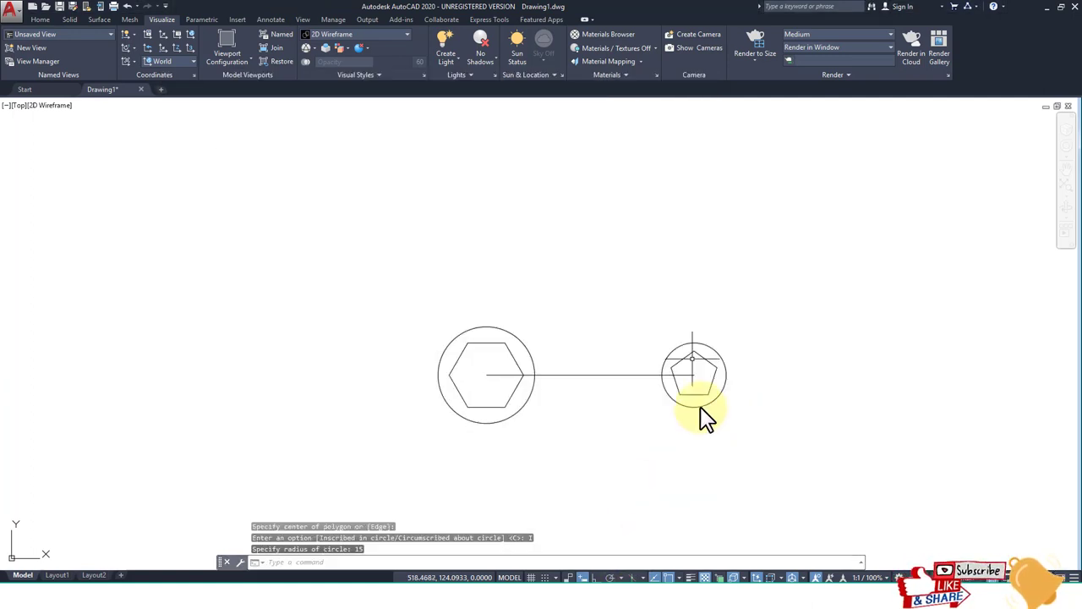
{"action": "key", "text": "alt+Tab"}
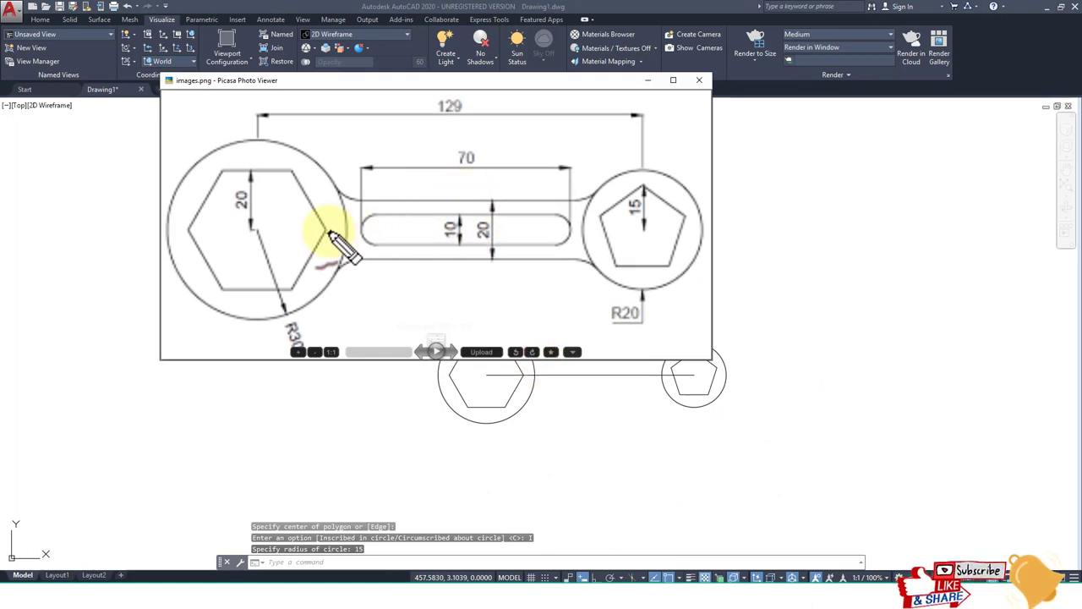
- Sketch the centre line and handle width on the reference, clear the marks, return to AutoCAD
{"action": "left_click_drag", "start_coordinate": [262, 229], "coordinate": [652, 222]}
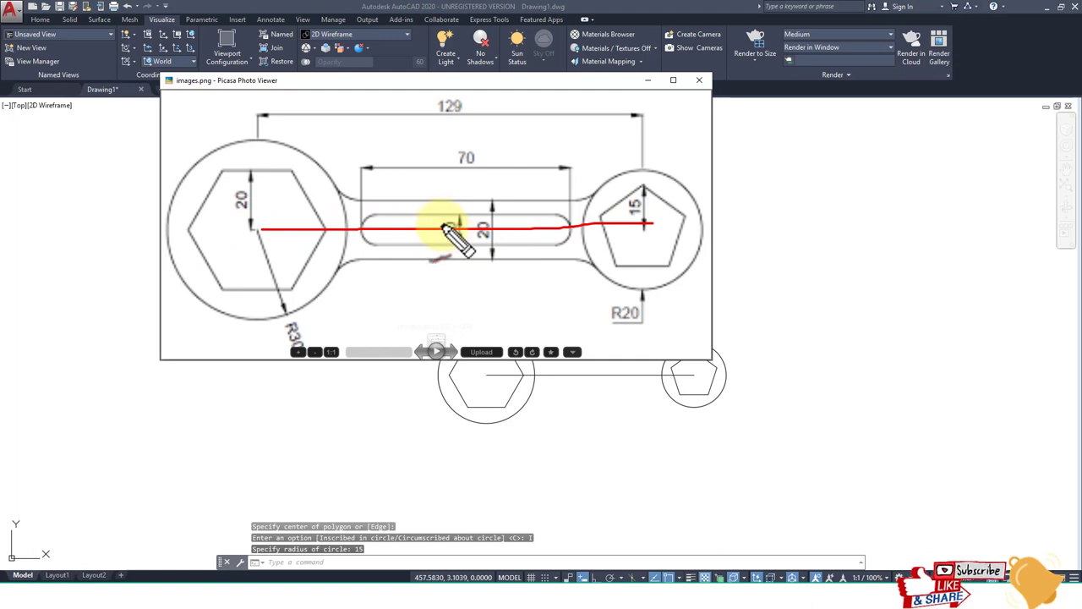
{"action": "left_click_drag", "start_coordinate": [479, 203], "coordinate": [480, 263]}
{"action": "key", "text": "Escape"}
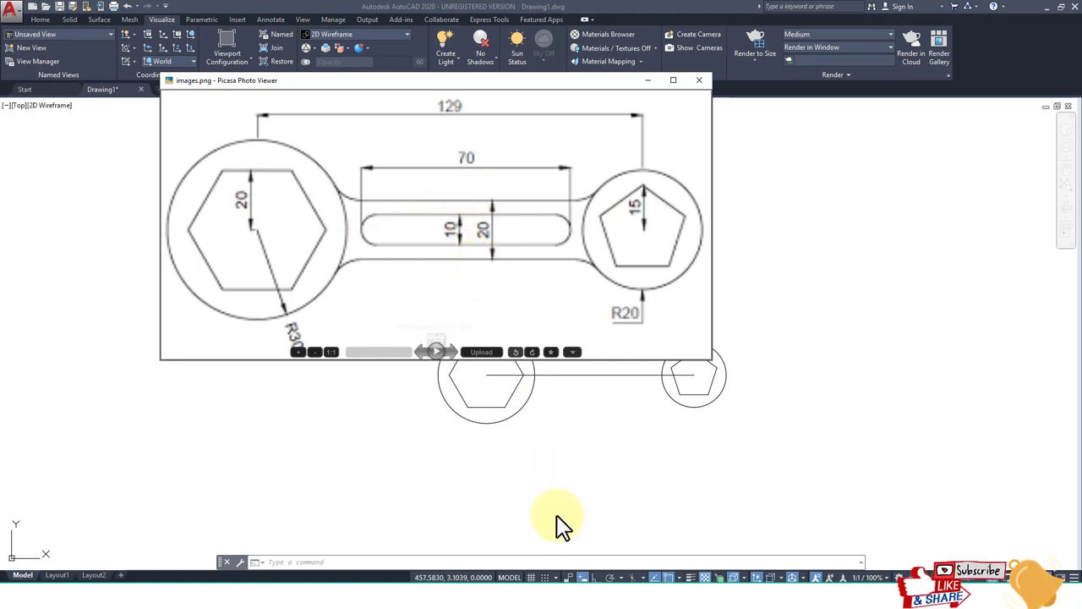
{"action": "left_click", "coordinate": [560, 430]}
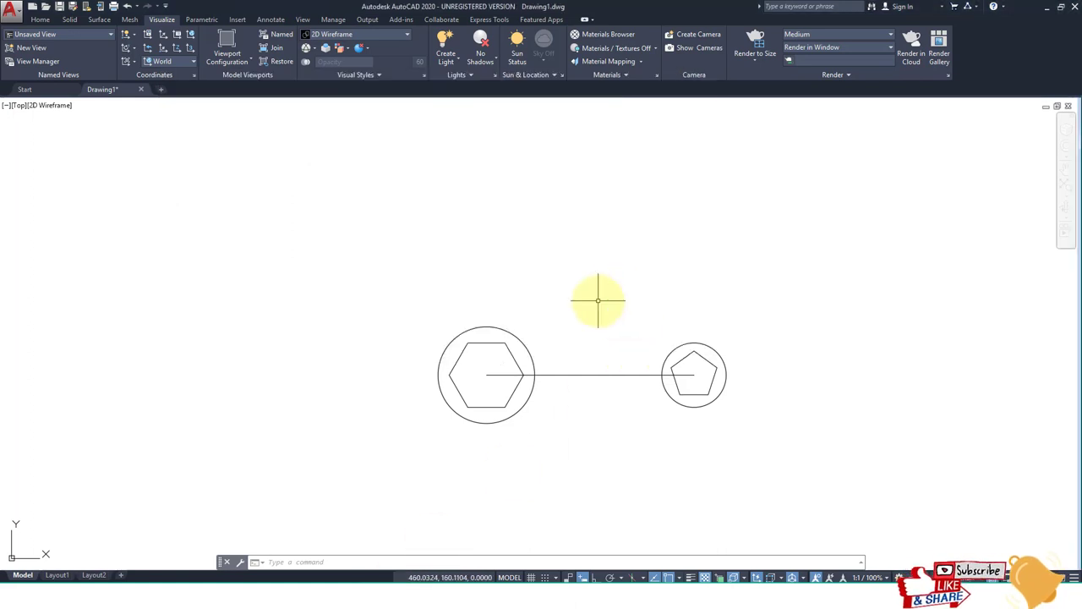
- Offset the centre line 5 units above and below
{"action": "type", "text": "o"}
{"action": "key", "text": "Return"}
{"action": "type", "text": "5"}
{"action": "key", "text": "Return"}
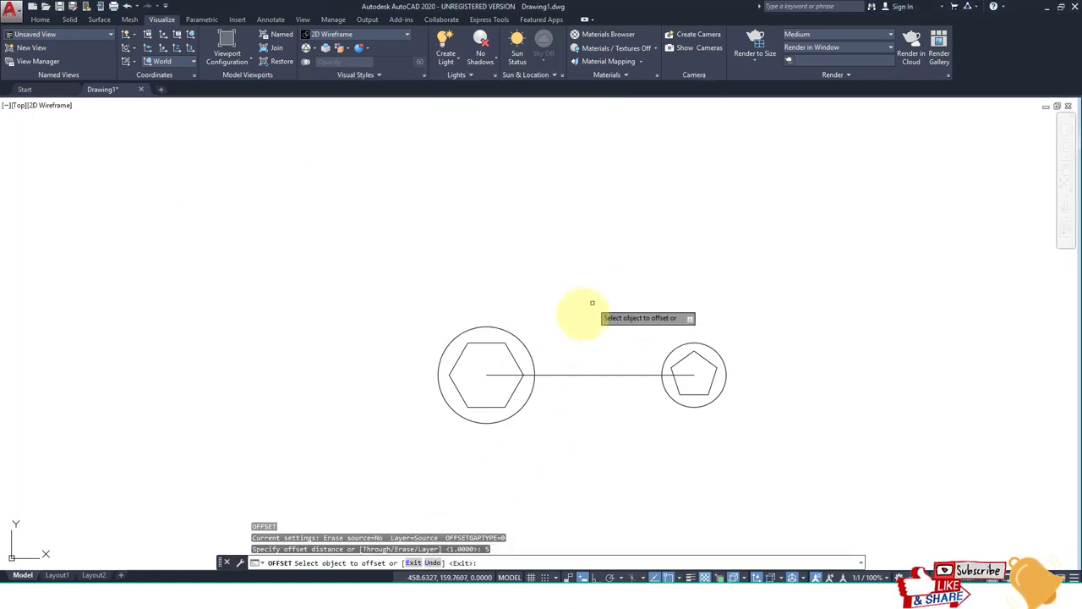
{"action": "left_click", "coordinate": [584, 373]}
{"action": "left_click", "coordinate": [585, 367]}
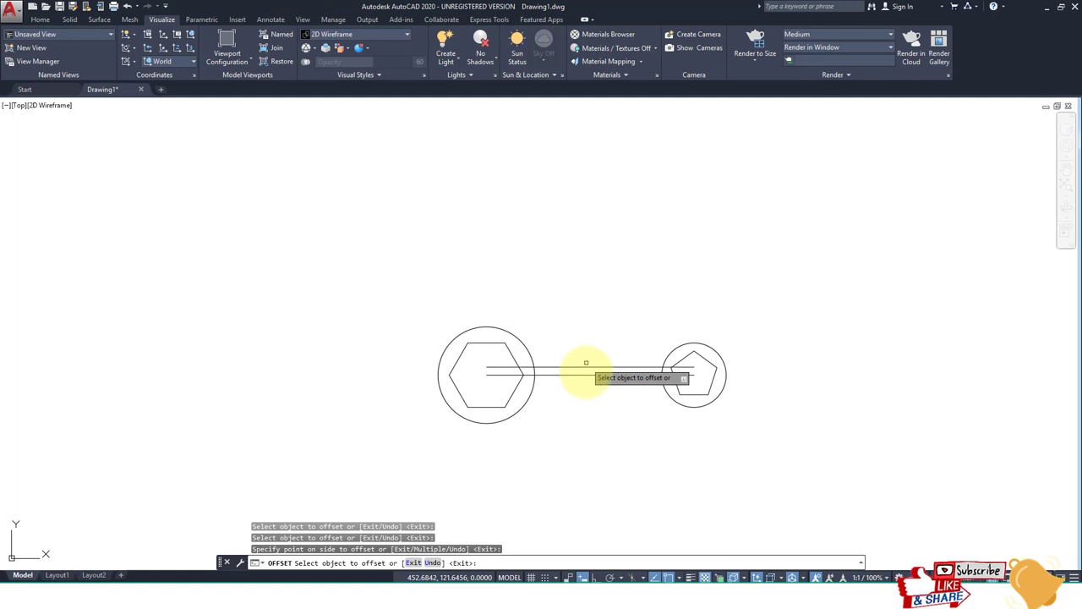
{"action": "left_click", "coordinate": [583, 372]}
{"action": "left_click", "coordinate": [584, 384]}
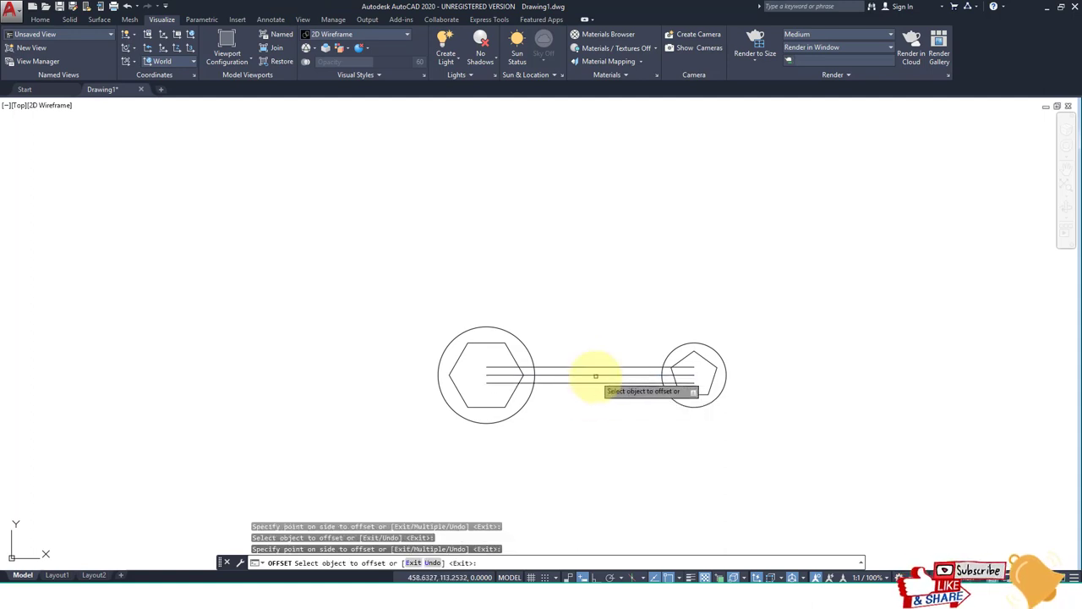
{"action": "key", "text": "Escape"}
- Offset the top and bottom handle lines a further 10 units outward
{"action": "key", "text": "Return"}
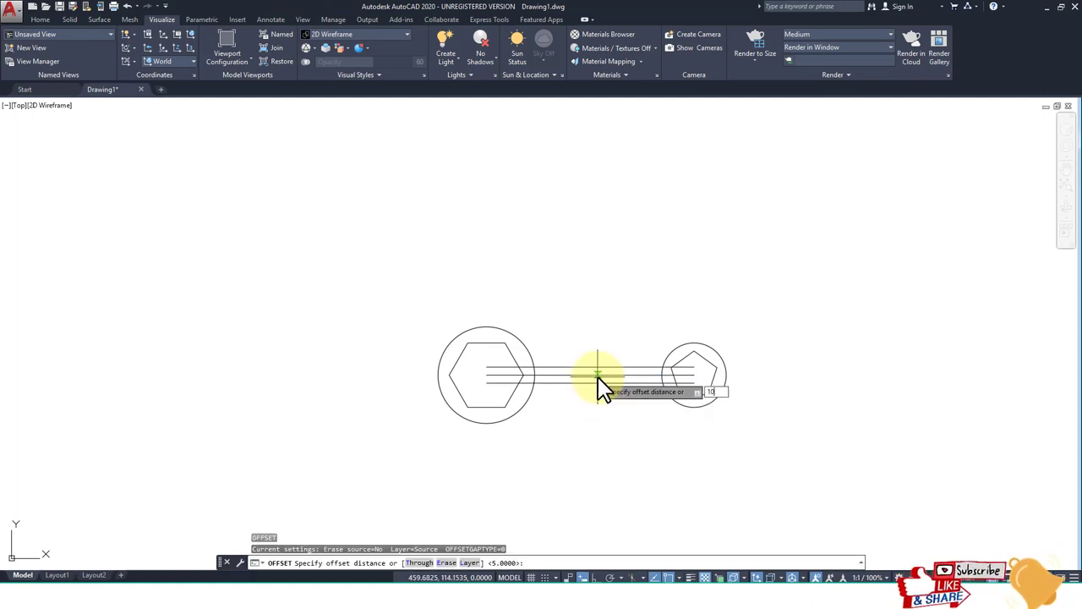
{"action": "type", "text": "10"}
{"action": "key", "text": "Return"}
{"action": "left_click", "coordinate": [595, 366]}
{"action": "left_click", "coordinate": [598, 355]}
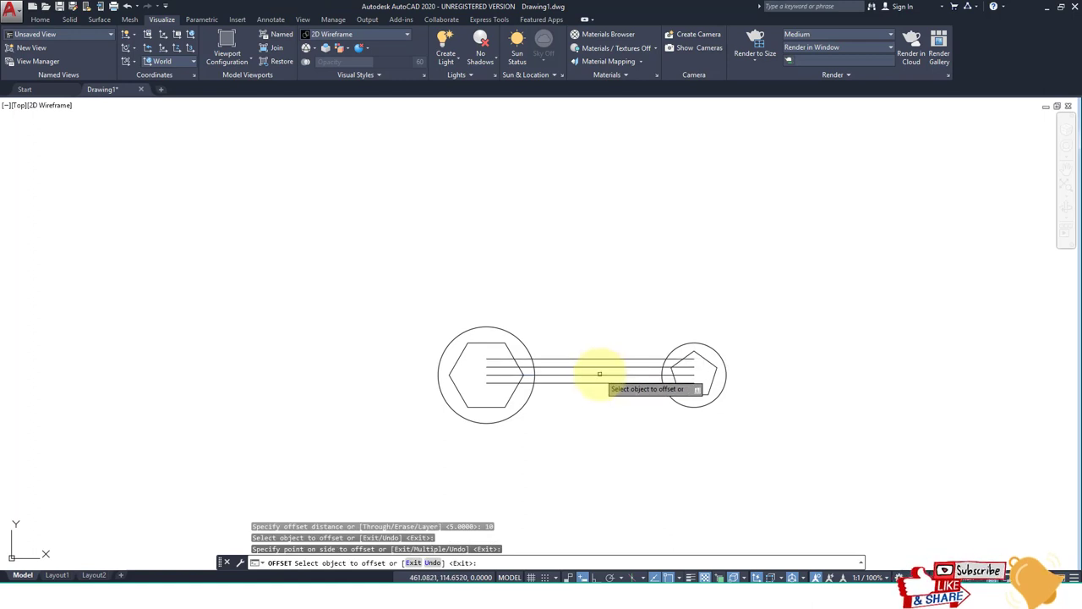
{"action": "left_click", "coordinate": [599, 377]}
{"action": "left_click", "coordinate": [583, 382]}
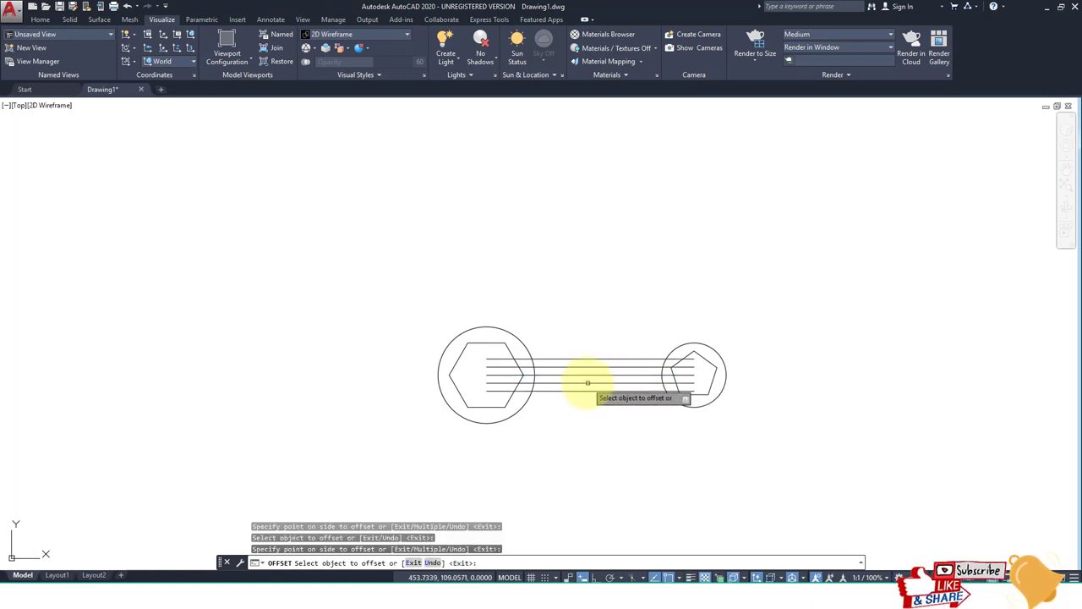
{"action": "key", "text": "Escape"}
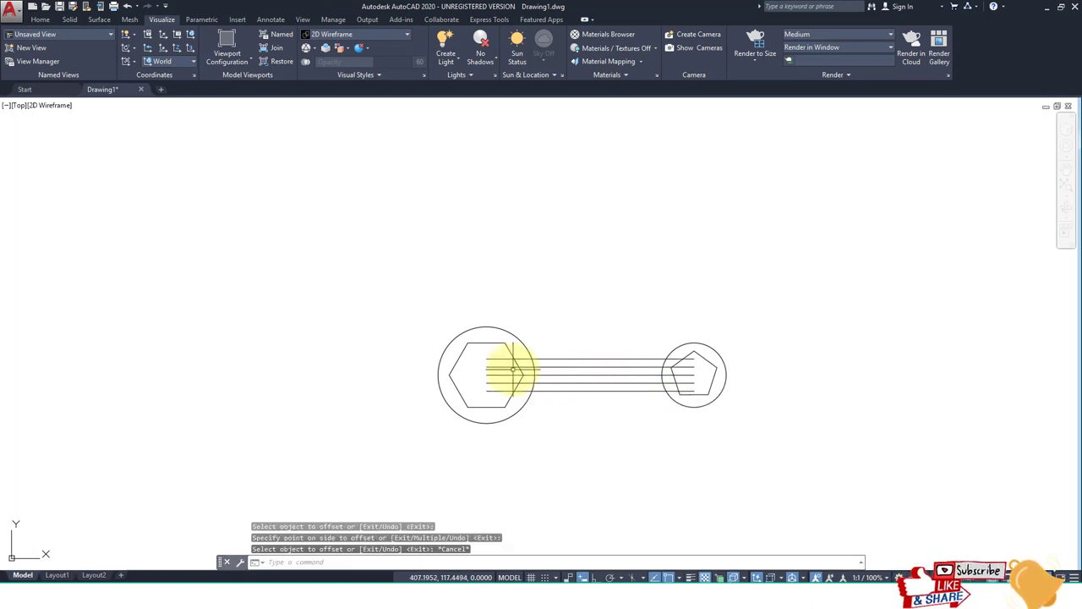
- Trim the handle line ends inside the left large circle
{"action": "key", "text": "Return"}
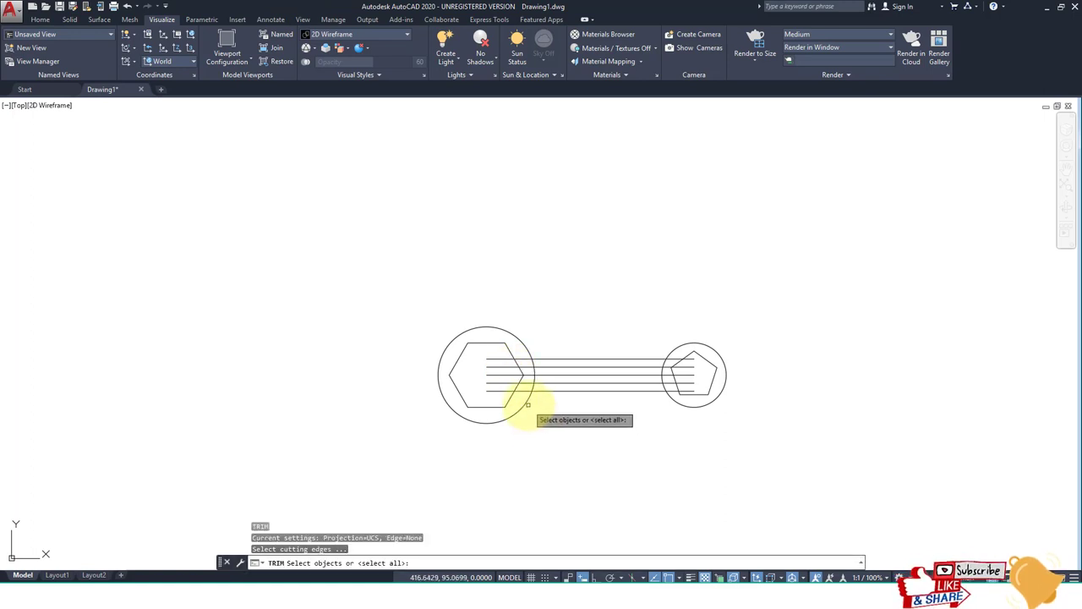
{"action": "left_click", "coordinate": [527, 404]}
{"action": "left_click", "coordinate": [506, 396]}
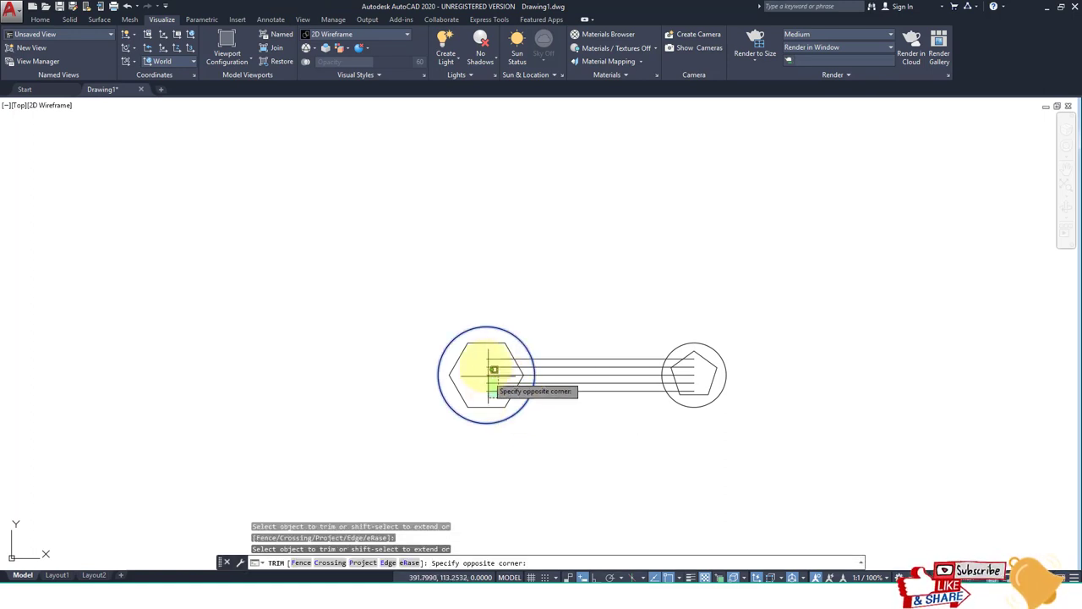
{"action": "left_click", "coordinate": [480, 339]}
{"action": "key", "text": "Return"}
- Trim the handle line ends inside the right circle and bring up the reference spanner image
{"action": "key", "text": "Return"}
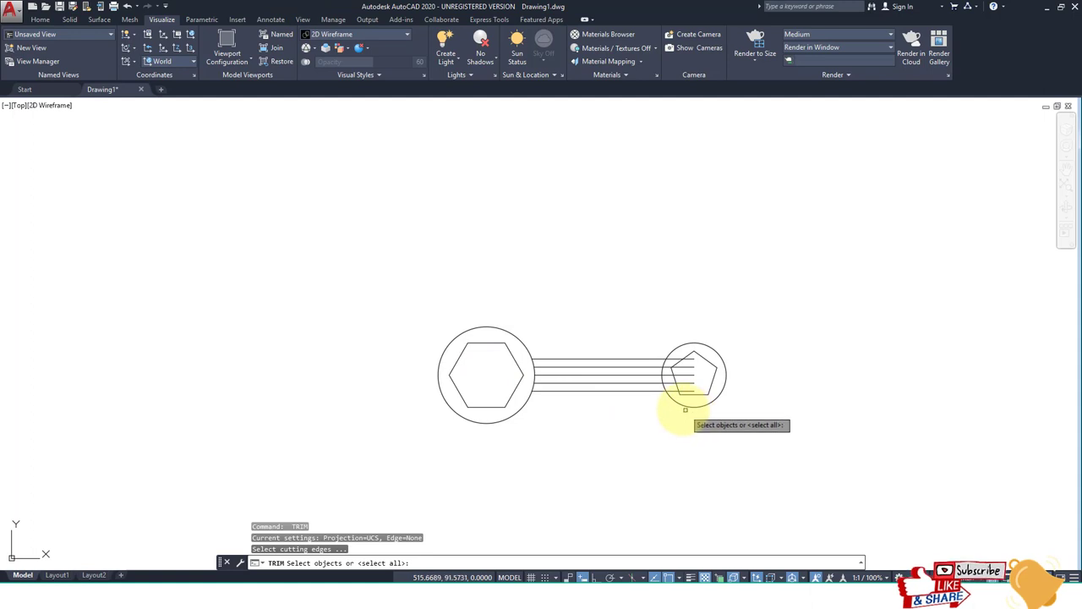
{"action": "left_click", "coordinate": [682, 405]}
{"action": "key", "text": "Return"}
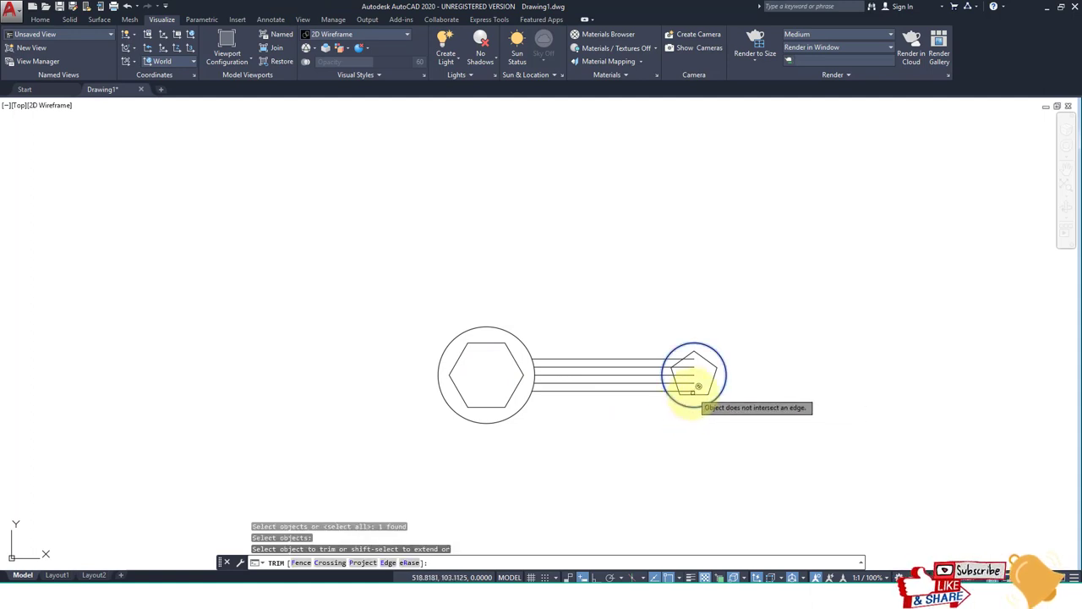
{"action": "left_click", "coordinate": [693, 376]}
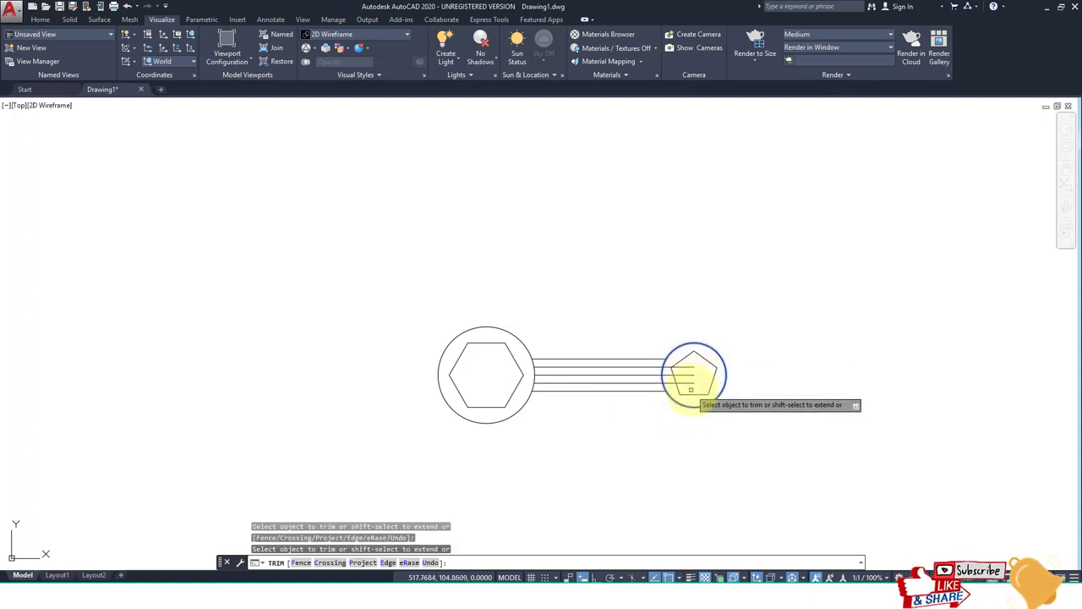
{"action": "left_click", "coordinate": [686, 380]}
{"action": "left_click", "coordinate": [613, 399]}
{"action": "key", "text": "Escape"}
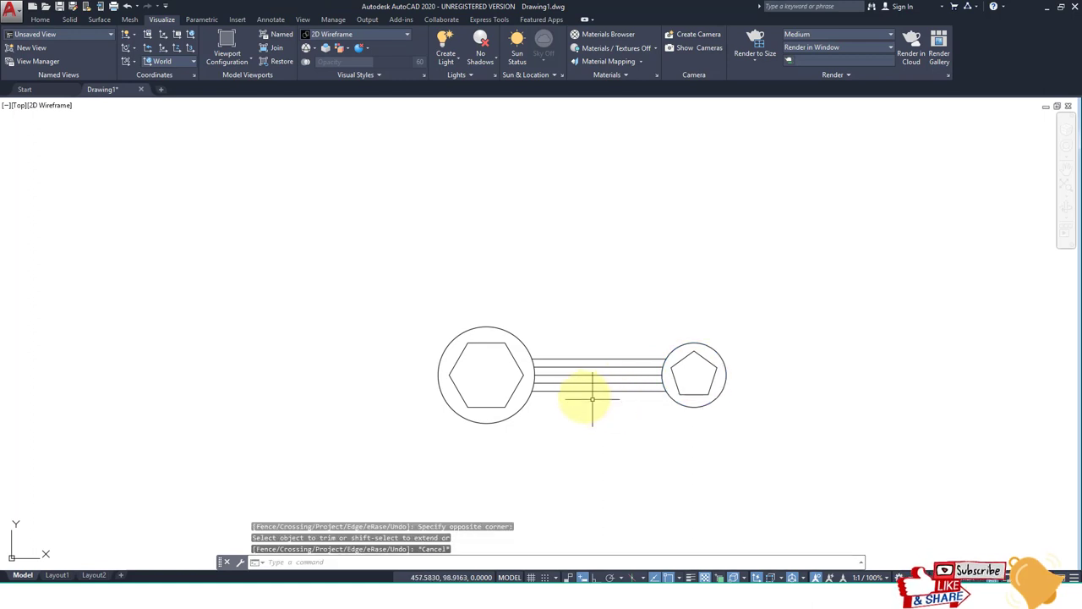
{"action": "scroll", "coordinate": [572, 369], "scroll_direction": "up", "scroll_amount": 2}
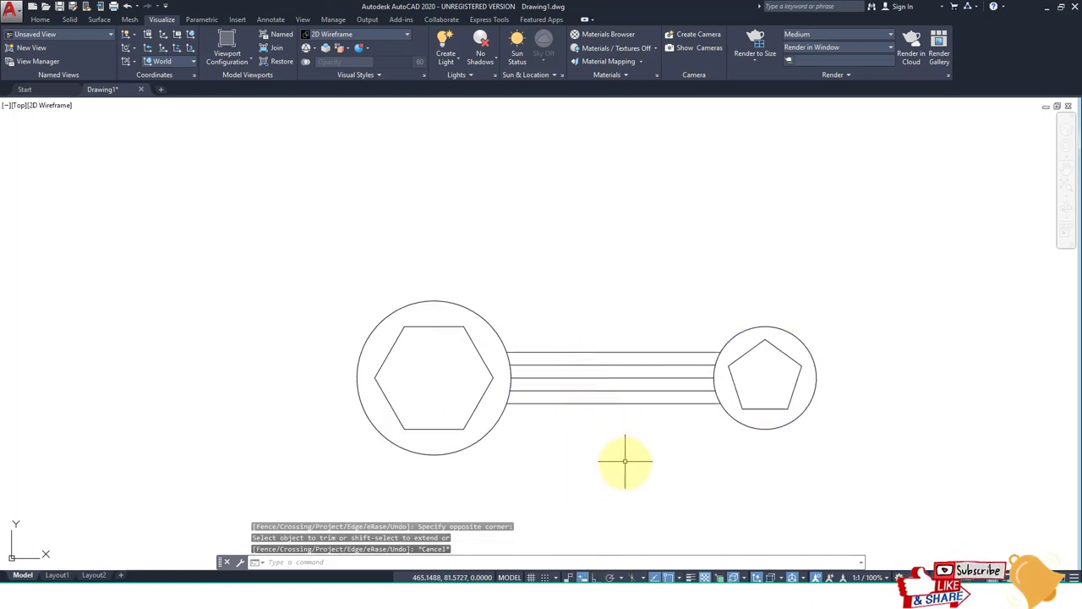
{"action": "key", "text": "alt+Tab"}
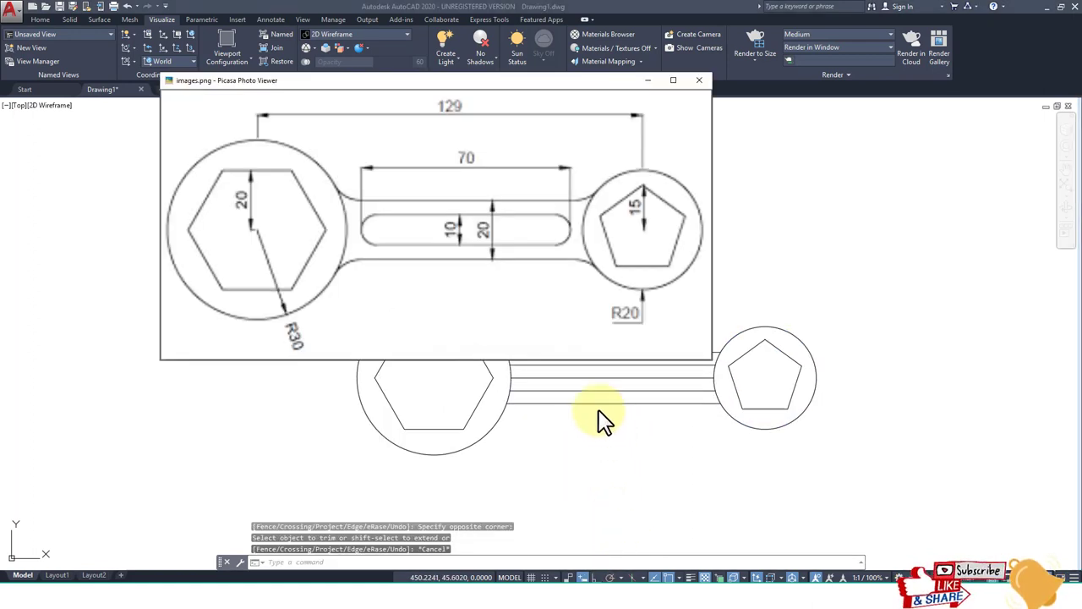
{"action": "left_click_drag", "start_coordinate": [470, 203], "coordinate": [479, 264]}
{"action": "mouse_move", "coordinate": [472, 228]}
{"action": "left_mouse_down"}
{"action": "mouse_move", "coordinate": [365, 226]}
{"action": "mouse_move", "coordinate": [363, 197]}
{"action": "mouse_move", "coordinate": [366, 240]}
{"action": "left_mouse_up"}
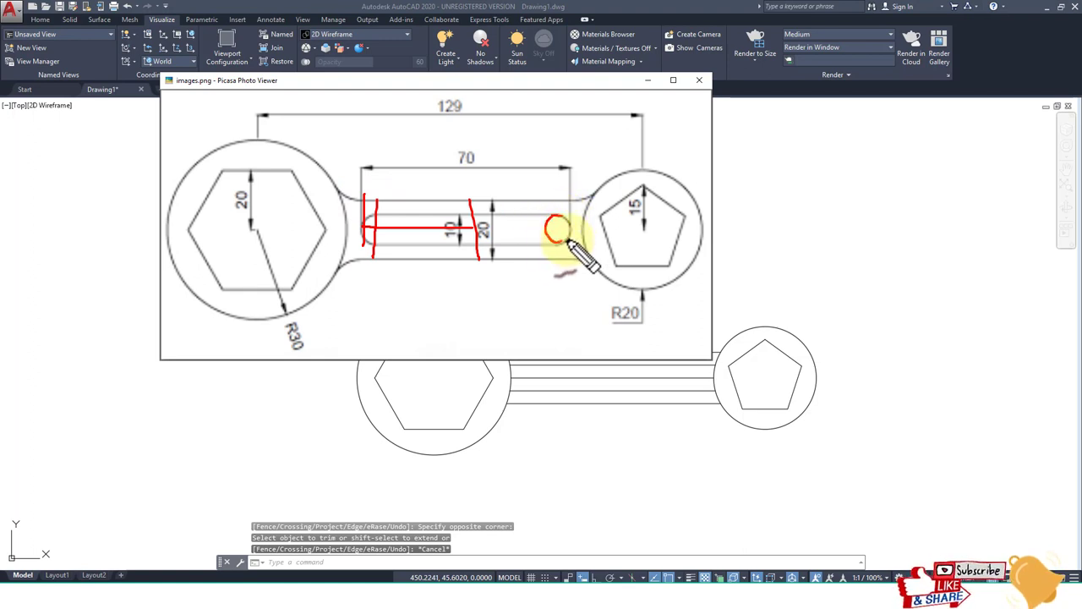
{"action": "left_click_drag", "start_coordinate": [561, 220], "coordinate": [567, 222]}
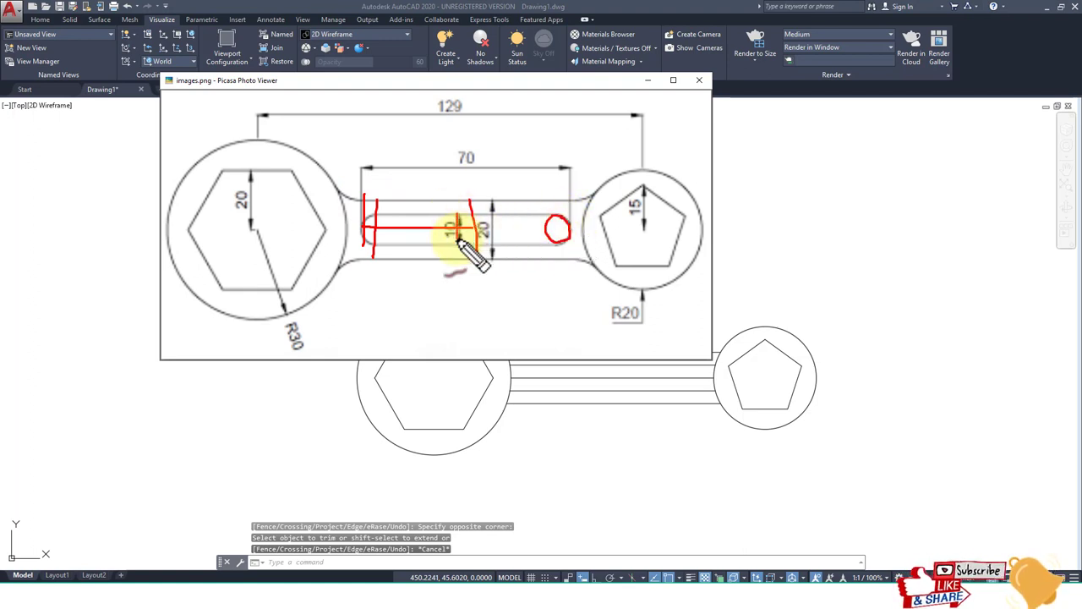
{"action": "mouse_move", "coordinate": [564, 168]}
{"action": "left_mouse_down"}
{"action": "mouse_move", "coordinate": [566, 251]}
{"action": "mouse_move", "coordinate": [541, 264]}
{"action": "left_mouse_up"}
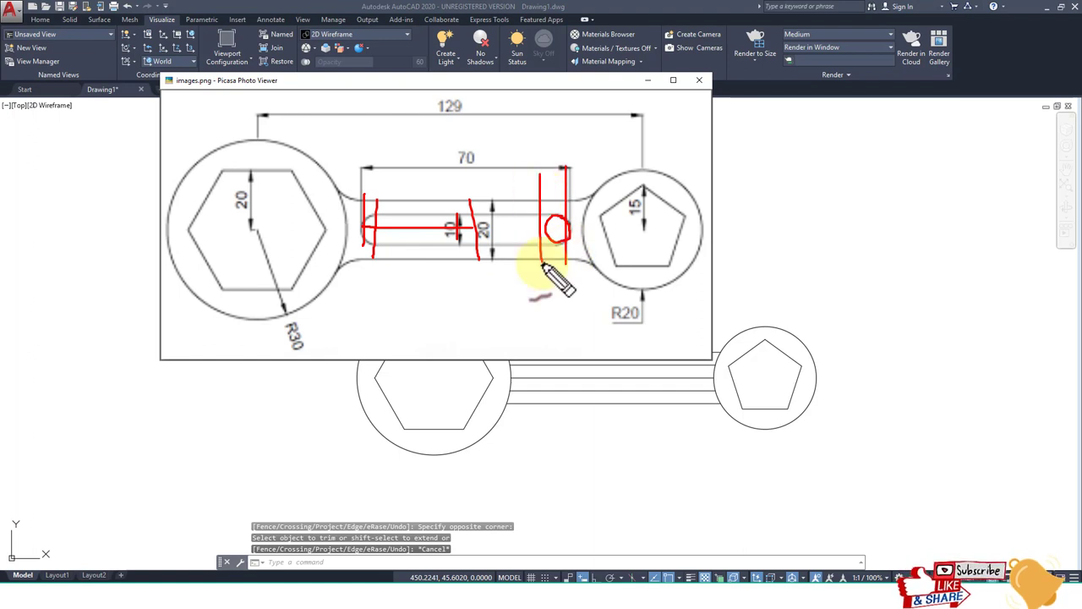
{"action": "key", "text": "Escape"}
{"action": "key", "text": "Escape"}
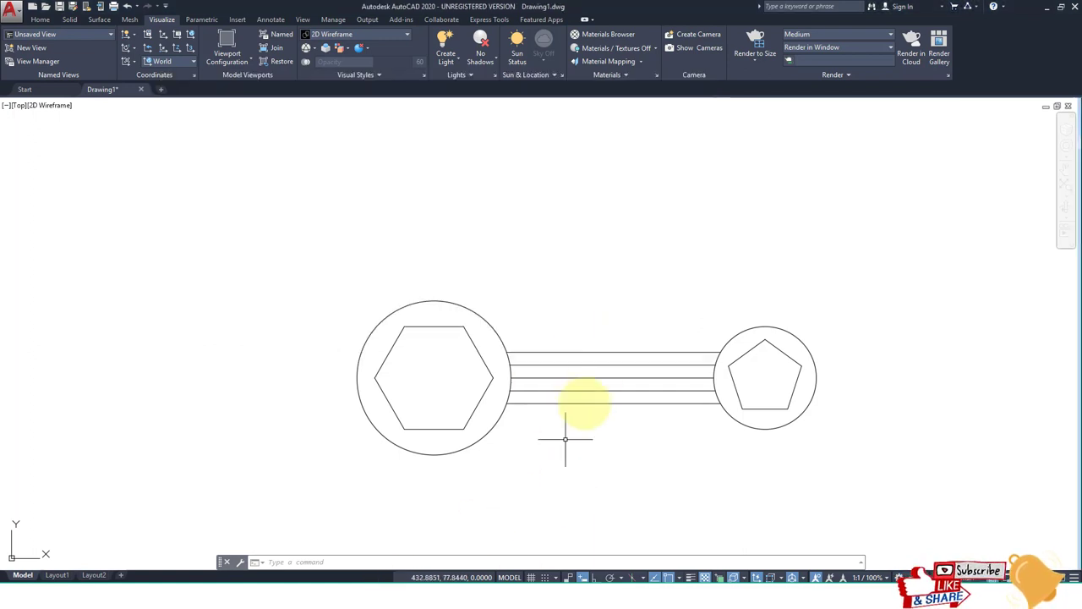
- Draw a vertical centre line through the handle's midpoint with Ortho on
{"action": "type", "text": "l"}
{"action": "key", "text": "Return"}
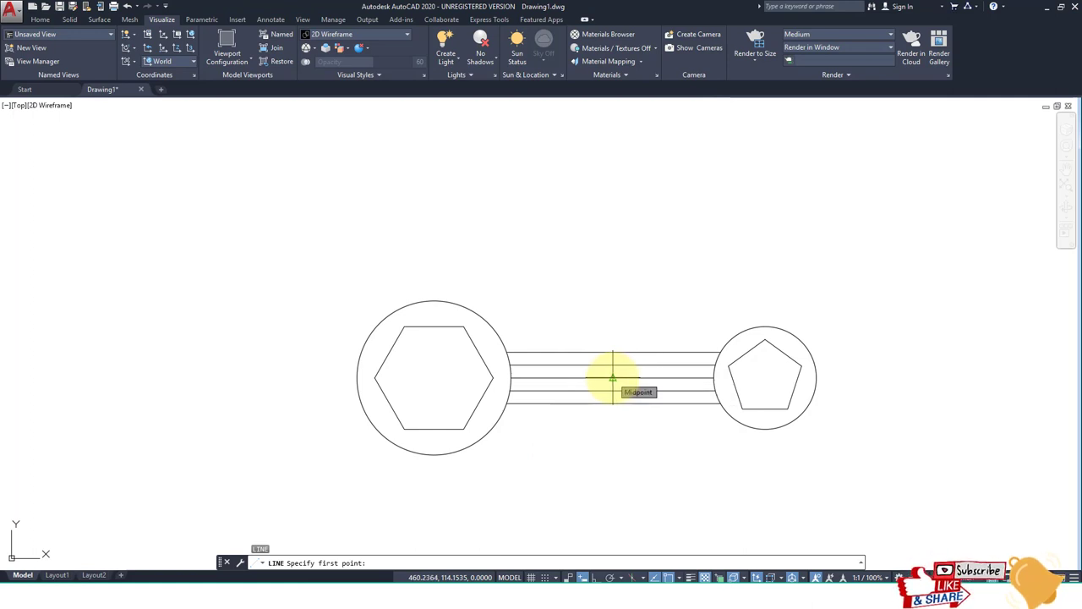
{"action": "left_click", "coordinate": [613, 337]}
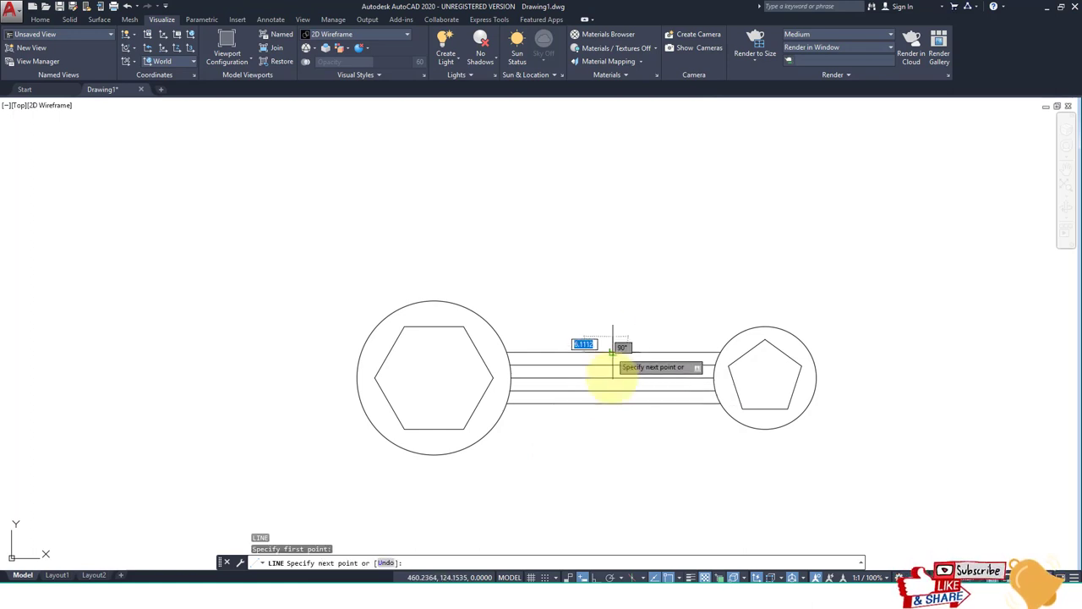
{"action": "key", "text": "F8"}
{"action": "left_click", "coordinate": [612, 416]}
{"action": "key", "text": "Return"}
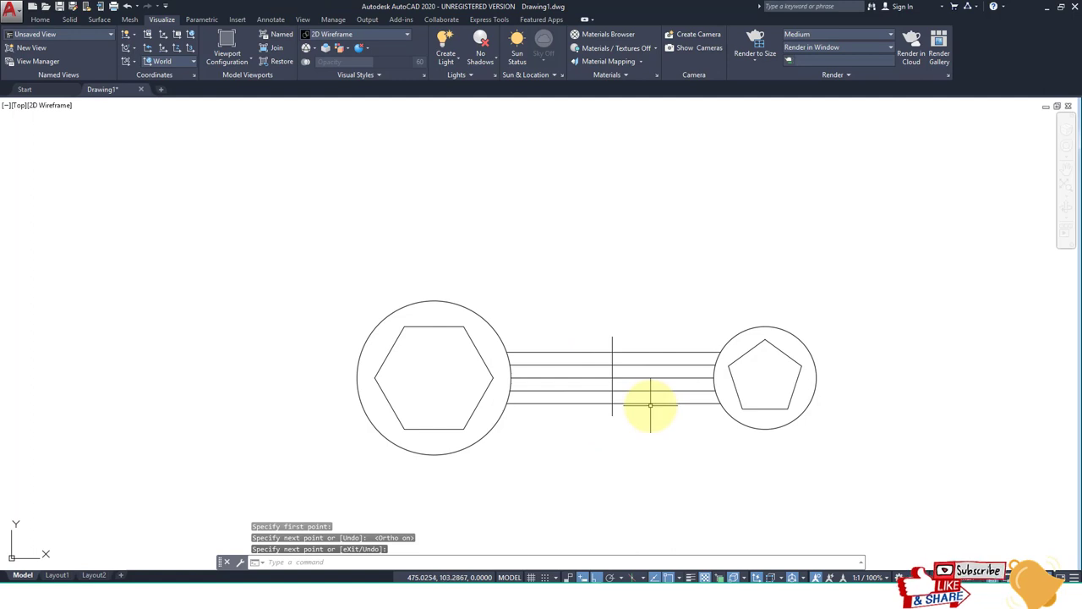
- Offset the centre line 35 to both the left and right
{"action": "type", "text": "o"}
{"action": "key", "text": "Return"}
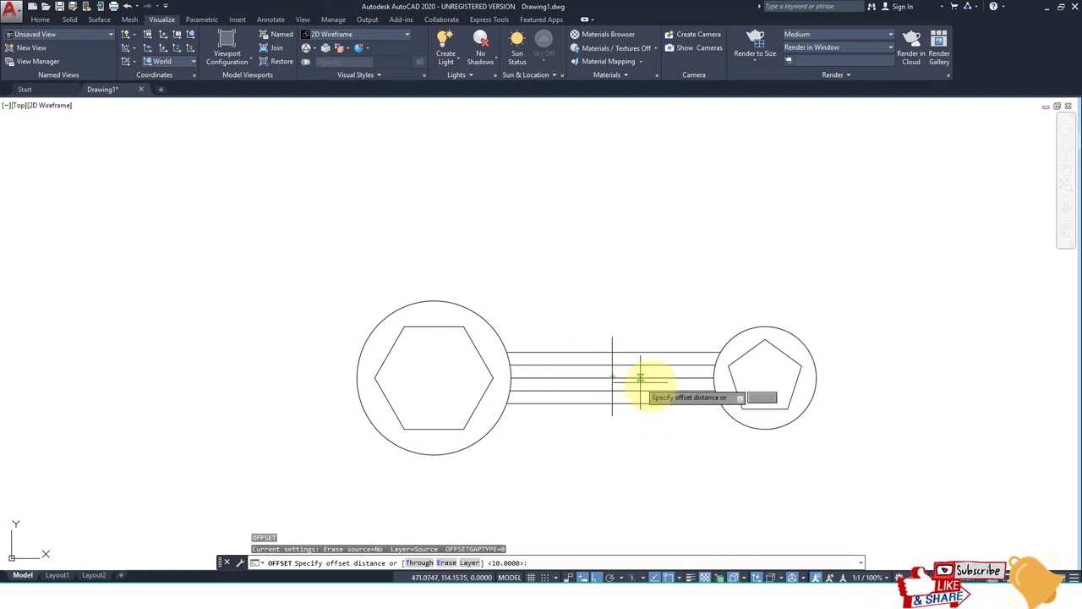
{"action": "type", "text": "35"}
{"action": "key", "text": "Return"}
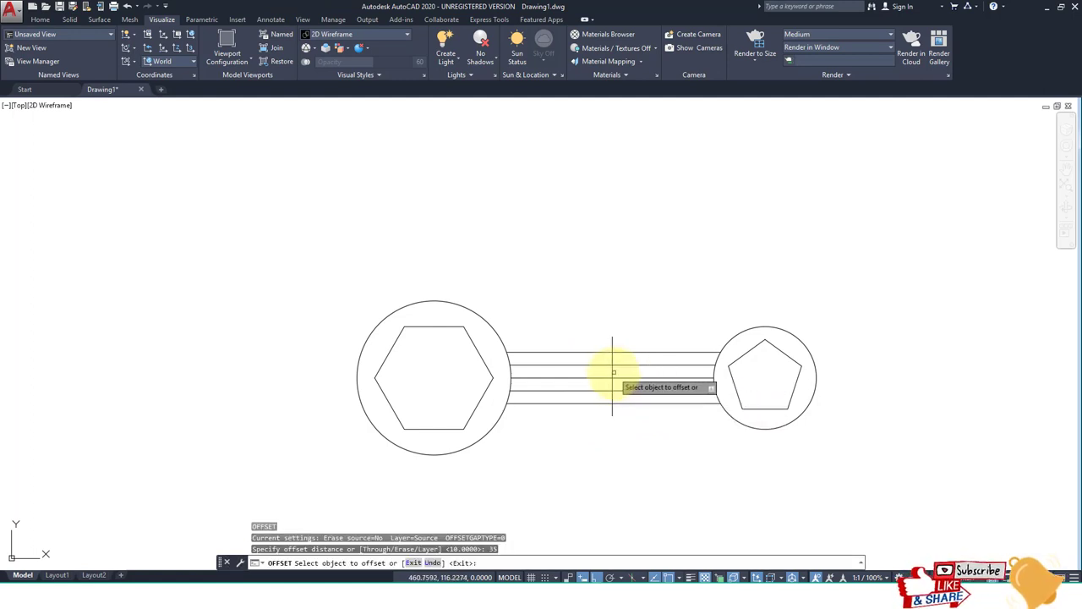
{"action": "left_click", "coordinate": [612, 372]}
{"action": "left_click", "coordinate": [609, 374]}
{"action": "left_click", "coordinate": [613, 373]}
{"action": "left_click", "coordinate": [650, 372]}
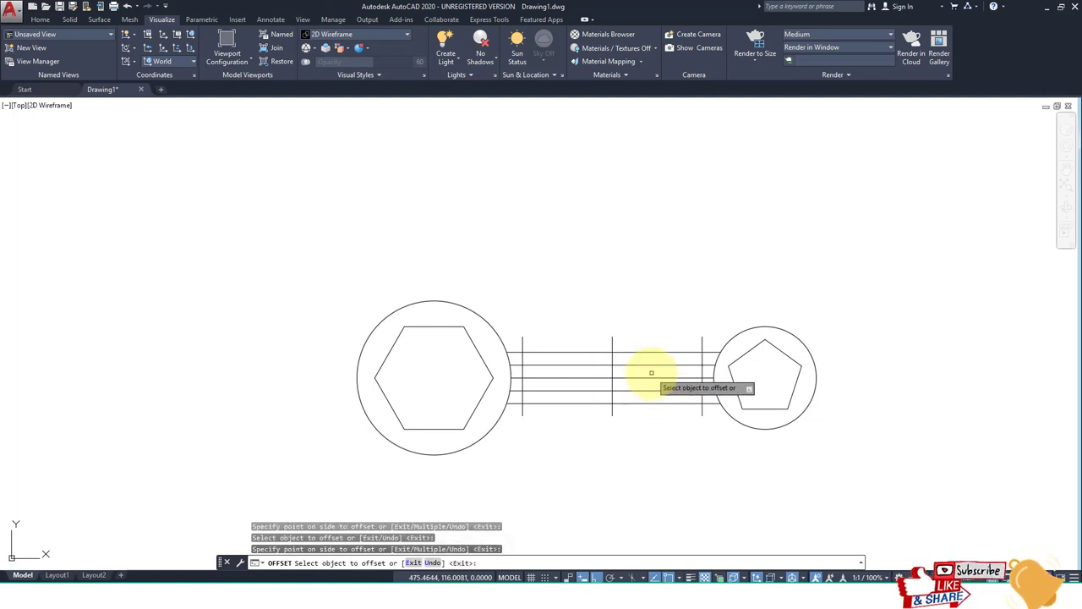
- Offset the two outer vertical lines 5 inward toward the middle
{"action": "key", "text": "Return"}
{"action": "key", "text": "Return"}
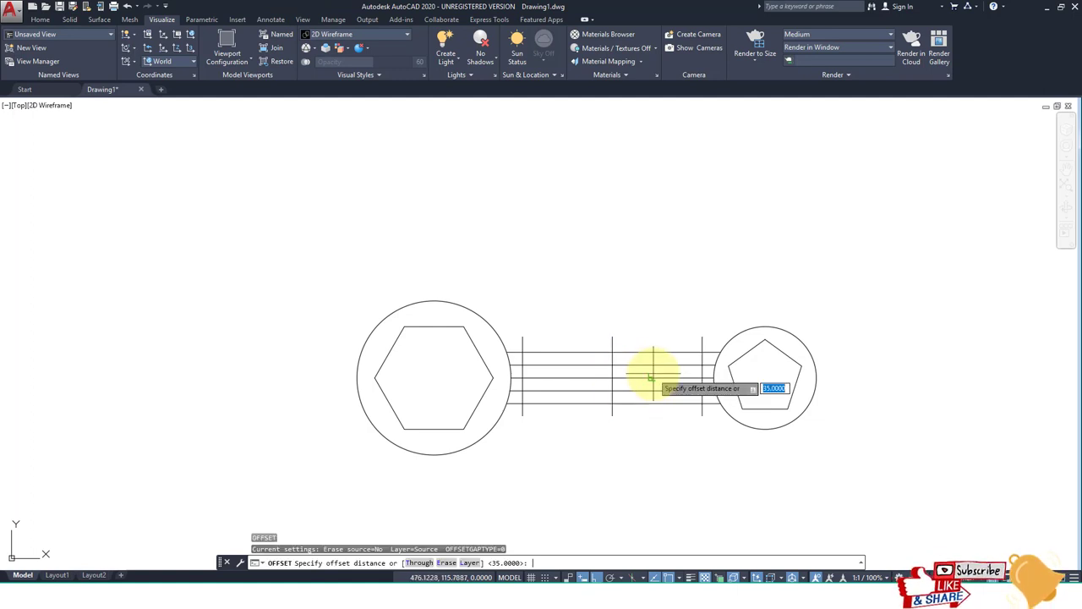
{"action": "type", "text": "5"}
{"action": "key", "text": "Return"}
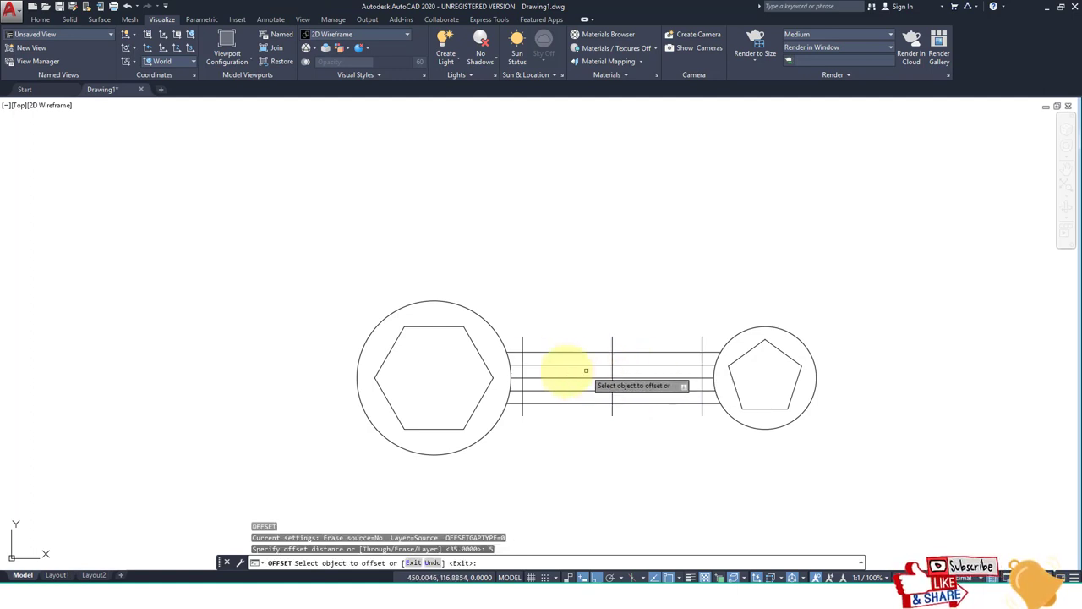
{"action": "left_click", "coordinate": [522, 344]}
{"action": "left_click", "coordinate": [551, 275]}
{"action": "left_click", "coordinate": [703, 341]}
{"action": "left_click", "coordinate": [679, 338]}
{"action": "key", "text": "Escape"}
{"action": "type", "text": "c"}
{"action": "key", "text": "Return"}
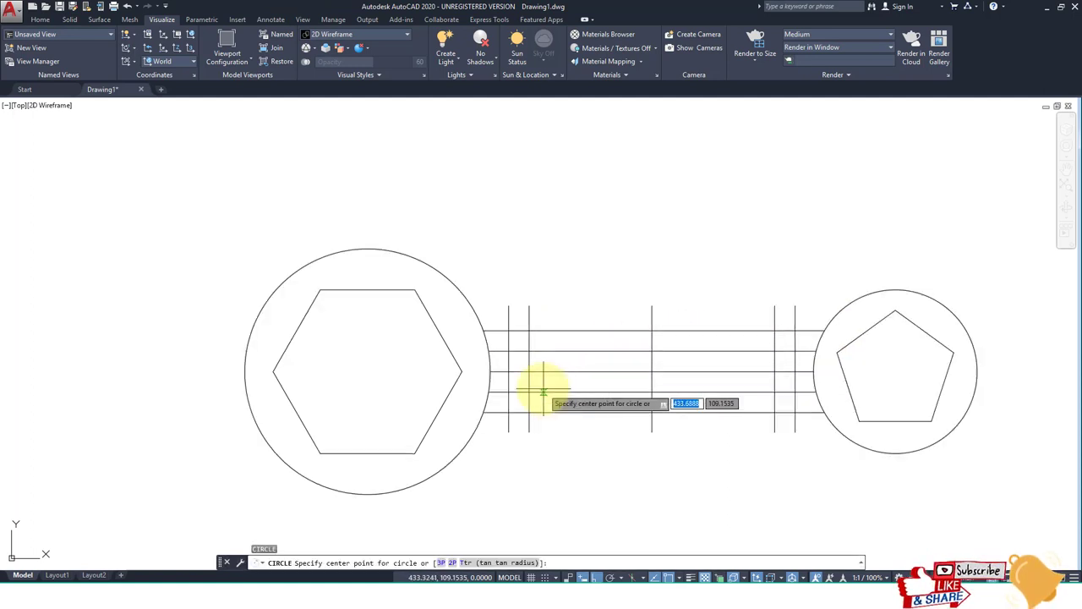
- Draw radius-5 circles at the left and right slot intersections on the handle's centre line
{"action": "scroll", "coordinate": [541, 321], "scroll_direction": "up", "scroll_amount": 4}
{"action": "left_click", "coordinate": [506, 348]}
{"action": "left_click", "coordinate": [454, 347]}
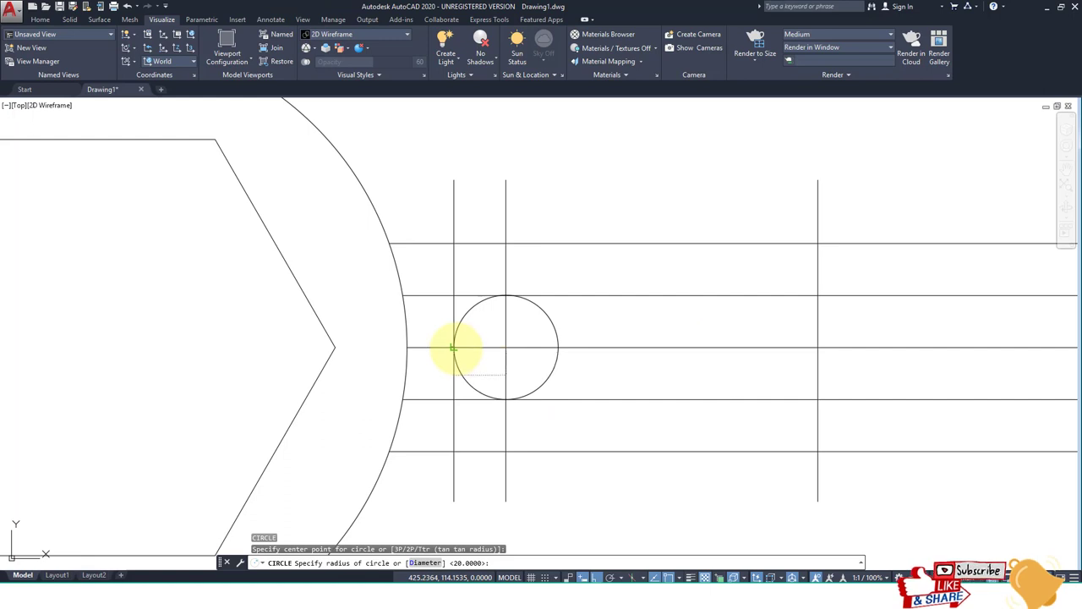
{"action": "scroll", "coordinate": [514, 350], "scroll_direction": "down", "scroll_amount": 3}
{"action": "key", "text": "Return"}
{"action": "scroll", "coordinate": [663, 354], "scroll_direction": "up", "scroll_amount": 3}
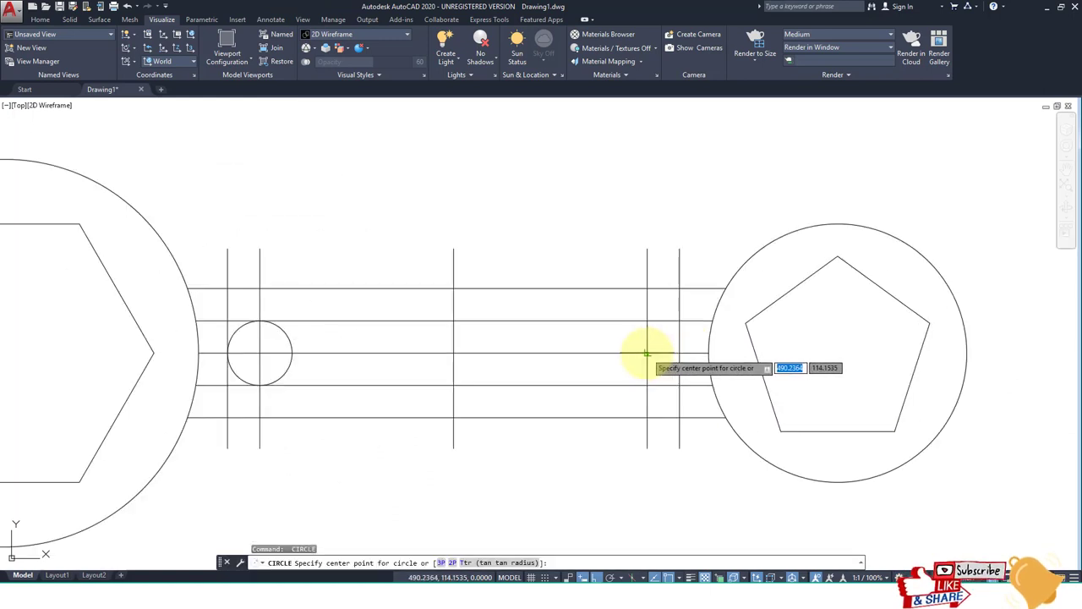
{"action": "left_click", "coordinate": [648, 352]}
{"action": "left_click", "coordinate": [679, 353]}
{"action": "scroll", "coordinate": [676, 355], "scroll_direction": "down", "scroll_amount": 3}
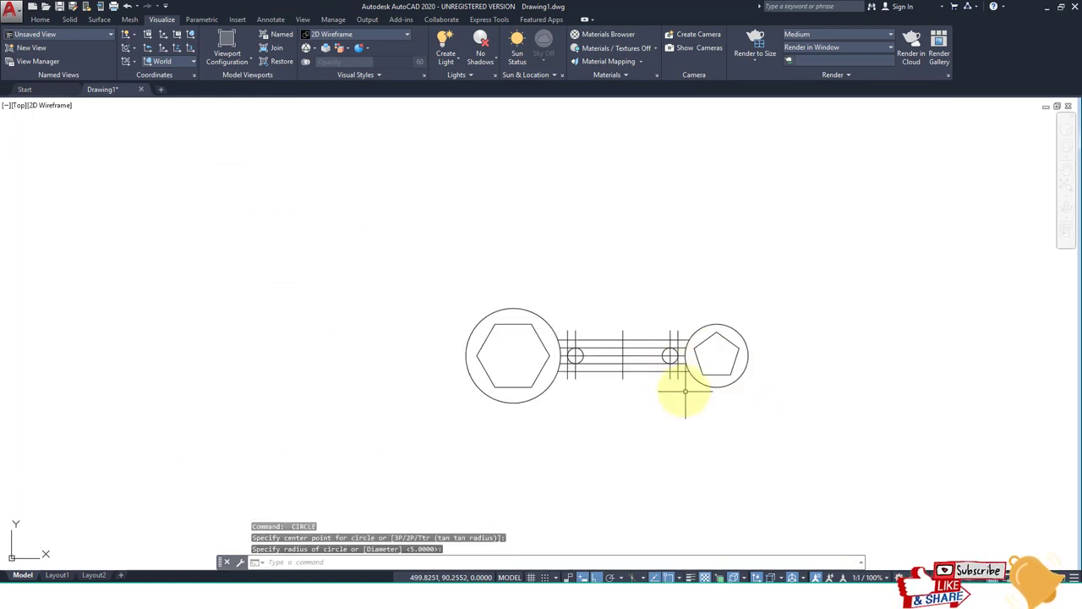
{"action": "key", "text": "Escape"}
- Begin trimming the slot with TR, starting a crossing window across it
{"action": "type", "text": "tr"}
{"action": "key", "text": "Return"}
{"action": "scroll", "coordinate": [646, 381], "scroll_direction": "up", "scroll_amount": 5}
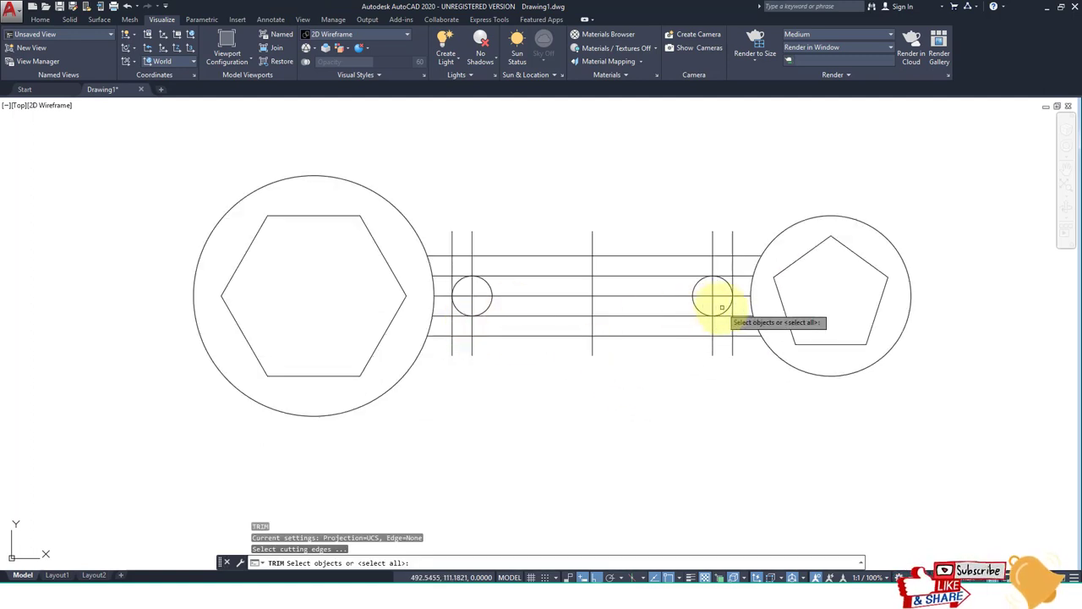
{"action": "left_click", "coordinate": [718, 310]}
- Trim the inner lines and small circles with a crossing window into one round-ended slot
{"action": "left_click", "coordinate": [467, 286]}
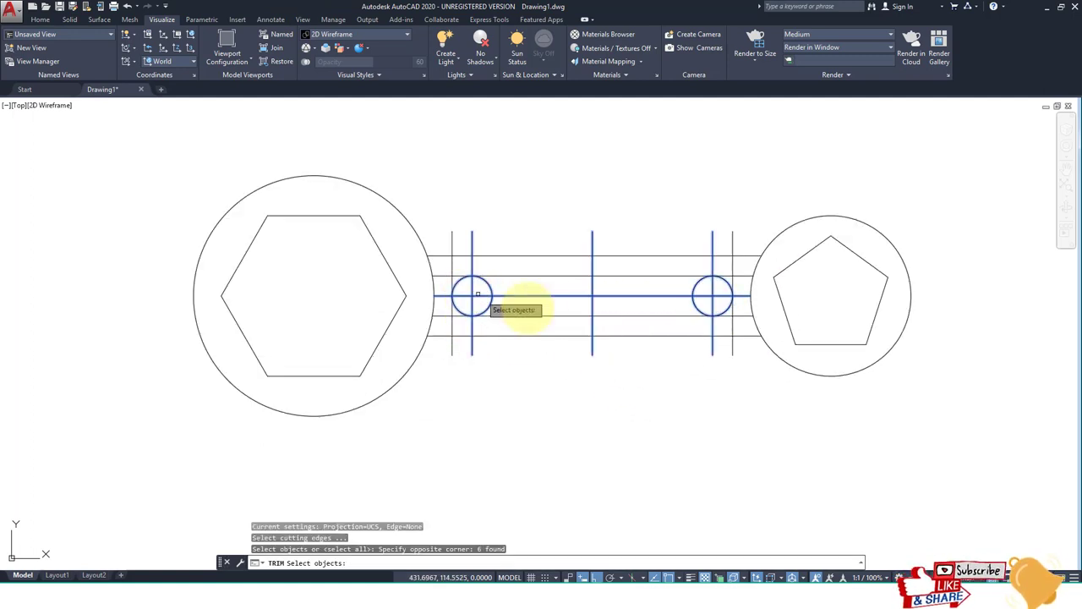
{"action": "key", "text": "Escape"}
{"action": "type", "text": "tr"}
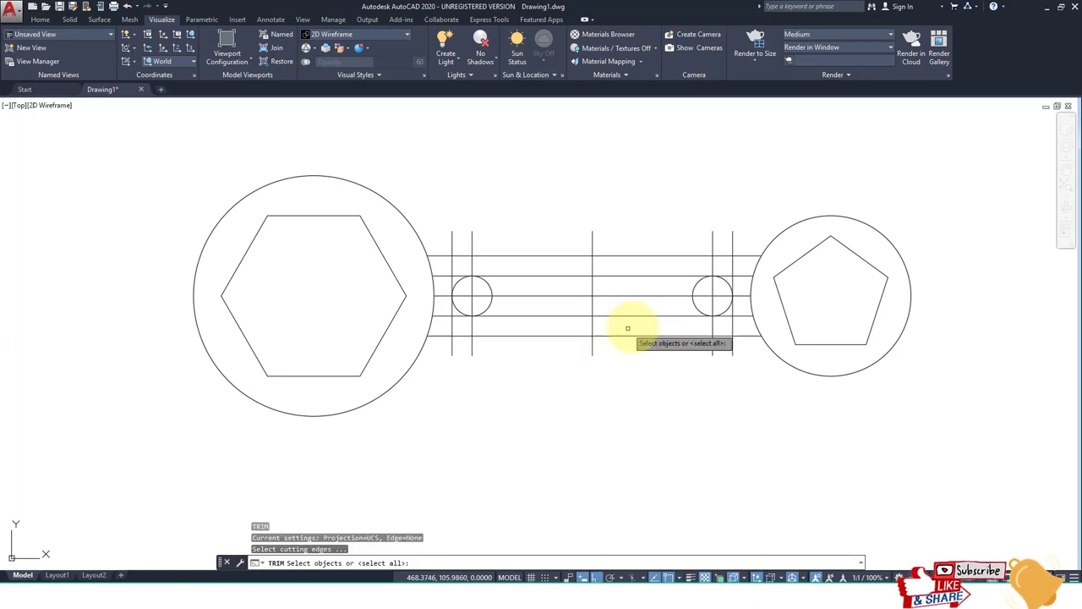
{"action": "key", "text": "Return"}
{"action": "key", "text": "Return"}
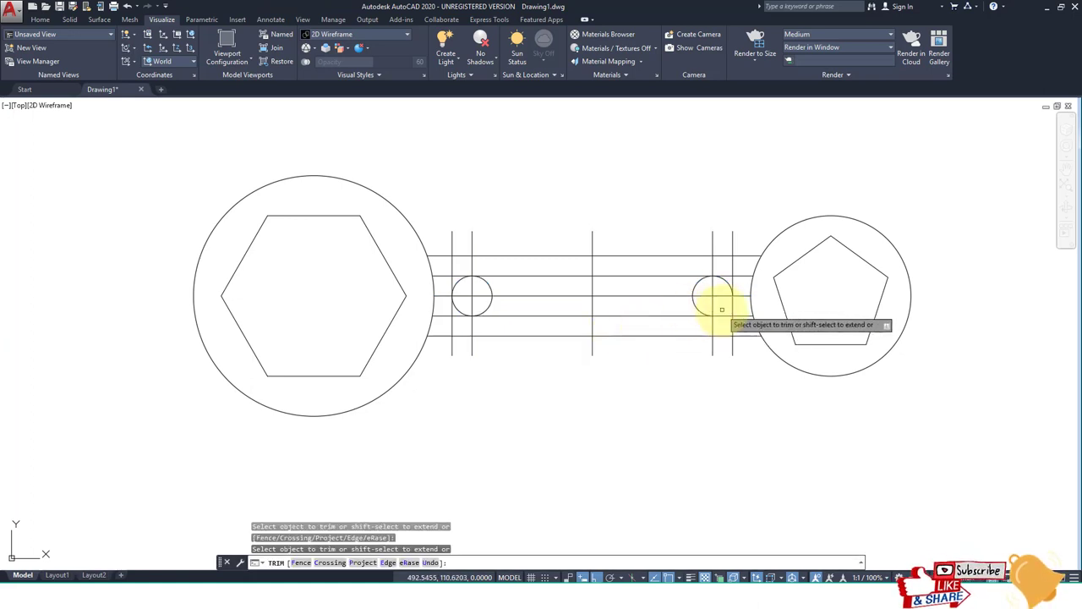
{"action": "left_click", "coordinate": [721, 308]}
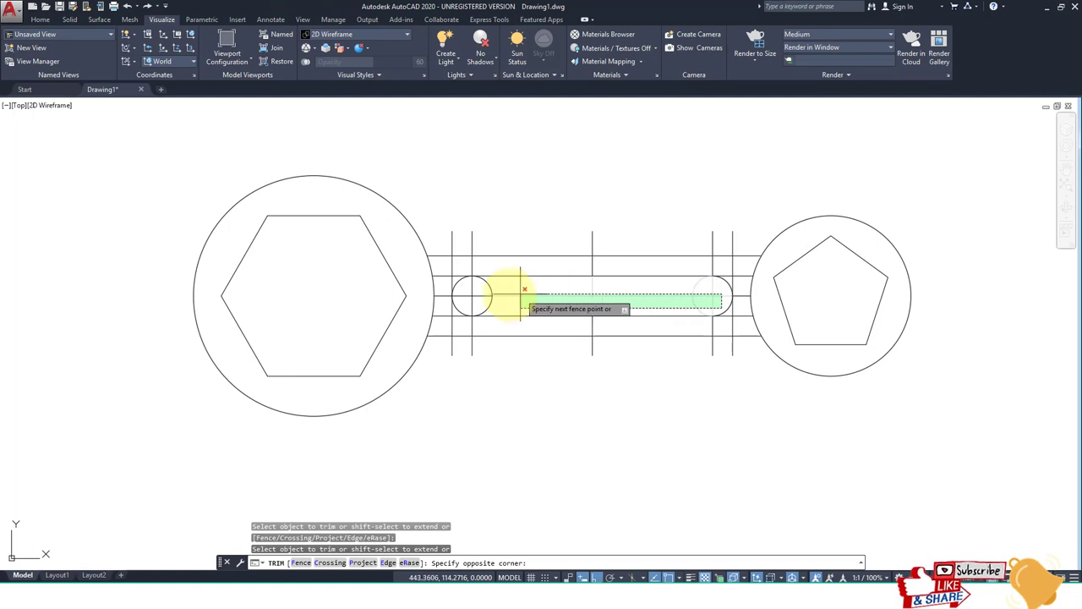
{"action": "left_click", "coordinate": [467, 283]}
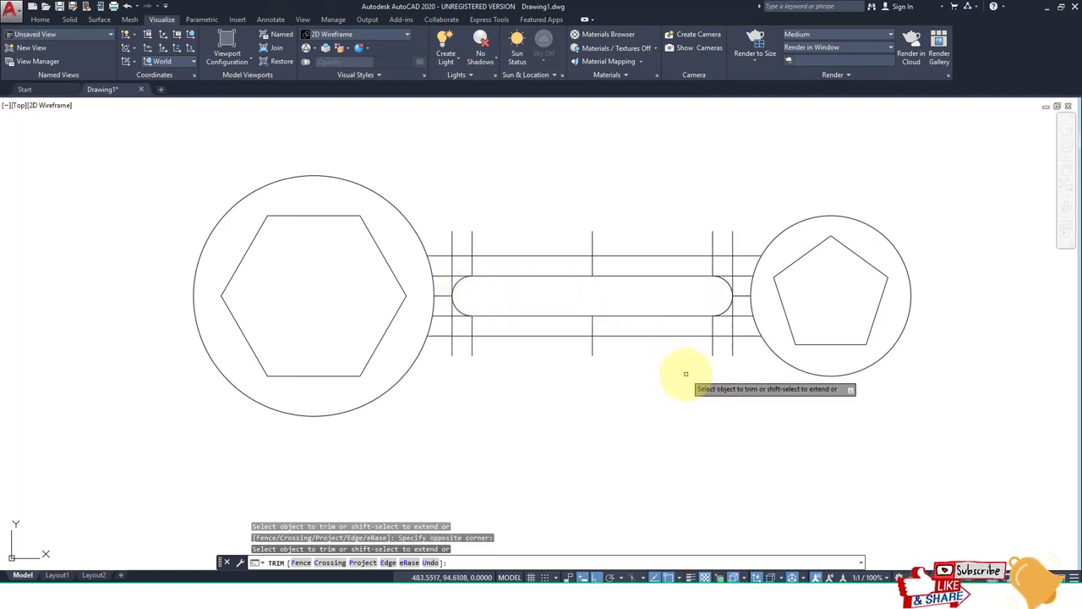
{"action": "key", "text": "Escape"}
{"action": "type", "text": "era"}
{"action": "key", "text": "Return"}
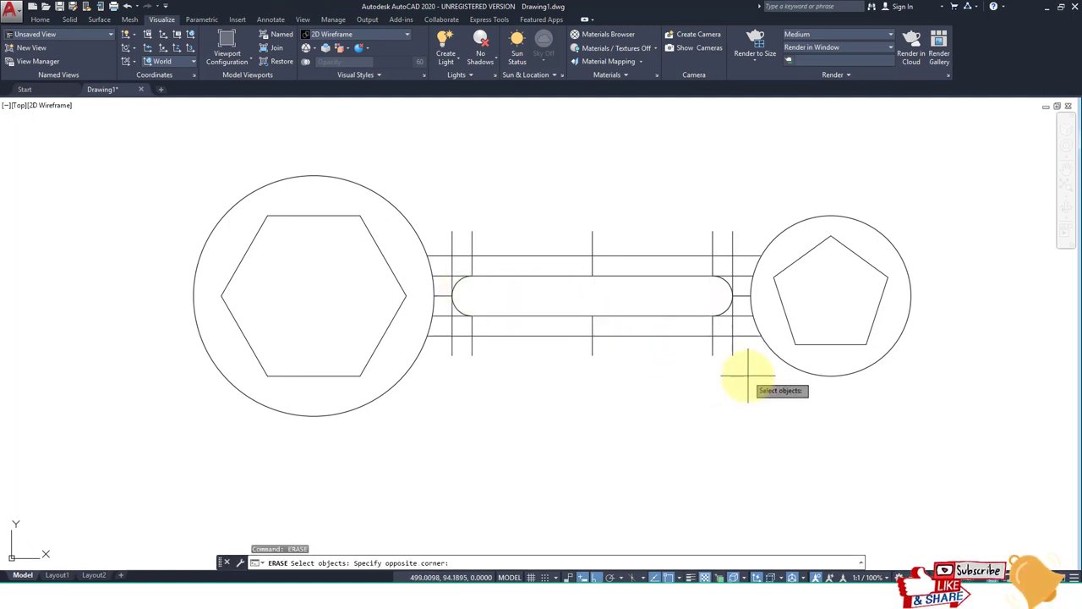
- Erase the leftover construction lines below the handle and around the slot ends
{"action": "left_click", "coordinate": [749, 377]}
{"action": "left_click", "coordinate": [419, 318]}
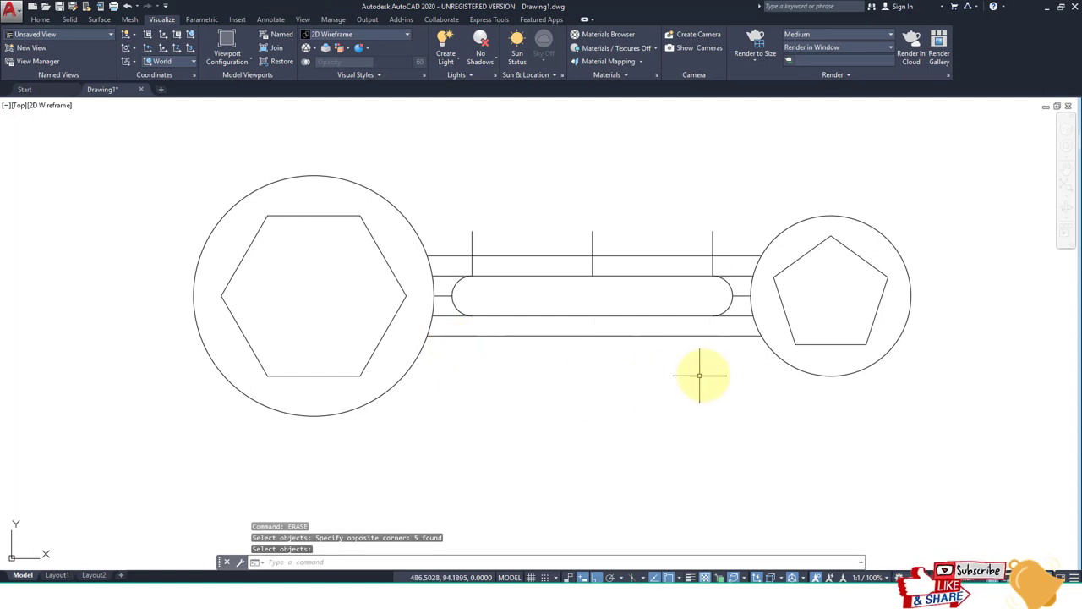
{"action": "scroll", "coordinate": [719, 270], "scroll_direction": "up", "scroll_amount": 2}
{"action": "left_click", "coordinate": [731, 224]}
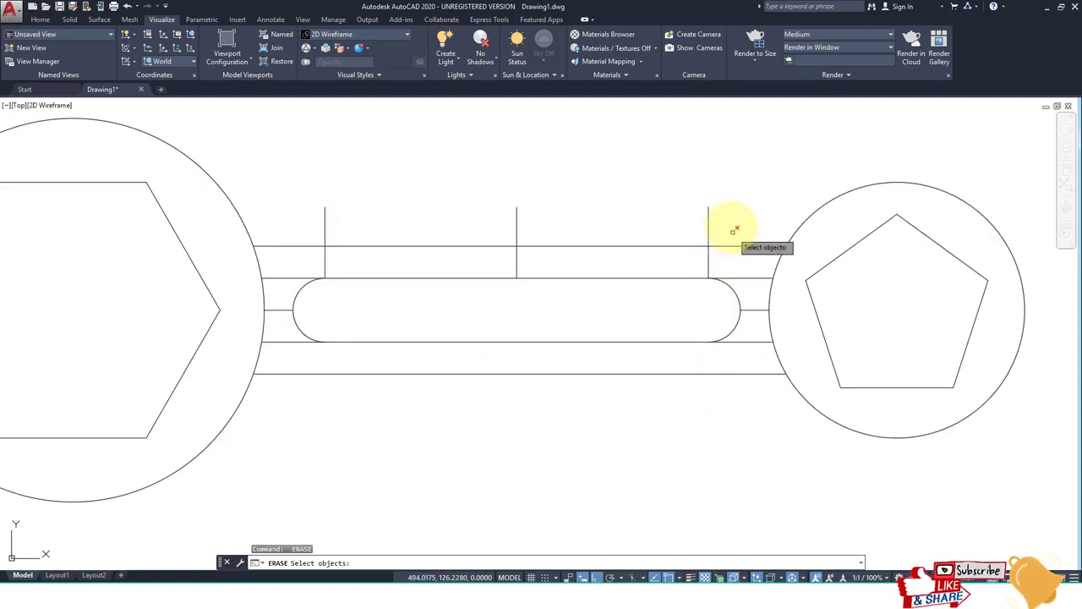
{"action": "left_click", "coordinate": [334, 184]}
{"action": "scroll", "coordinate": [748, 341], "scroll_direction": "up", "scroll_amount": 2}
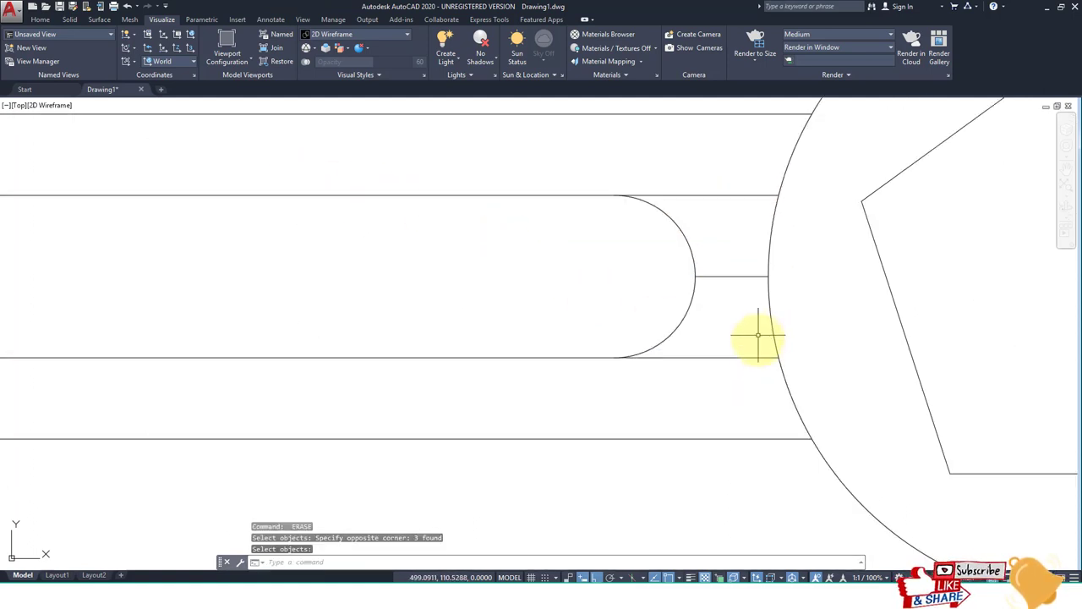
{"action": "left_click", "coordinate": [751, 362]}
{"action": "left_click", "coordinate": [703, 178]}
{"action": "scroll", "coordinate": [706, 316], "scroll_direction": "down", "scroll_amount": 3}
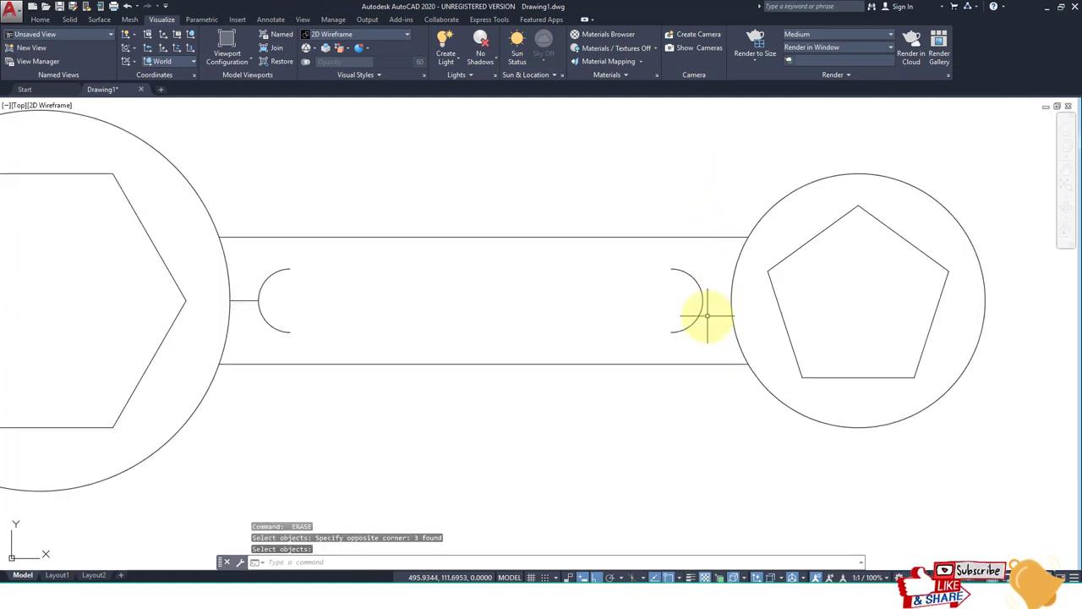
{"action": "scroll", "coordinate": [706, 321], "scroll_direction": "up", "scroll_amount": 3}
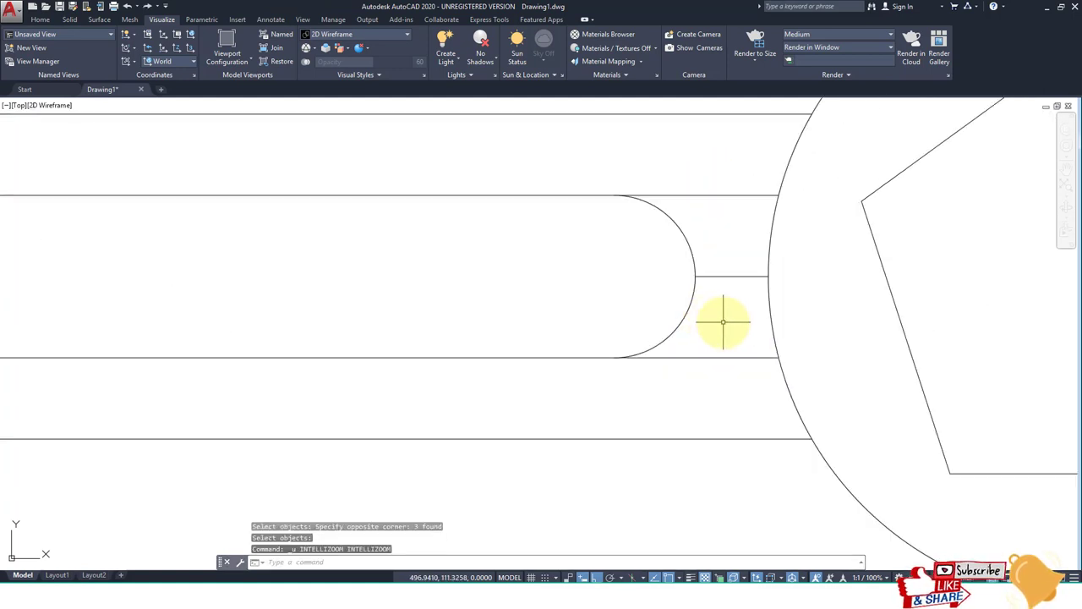
{"action": "scroll", "coordinate": [722, 322], "scroll_direction": "down", "scroll_amount": 3}
- Trim the short line between the big circle and the slot
{"action": "type", "text": "tr"}
{"action": "key", "text": "Return"}
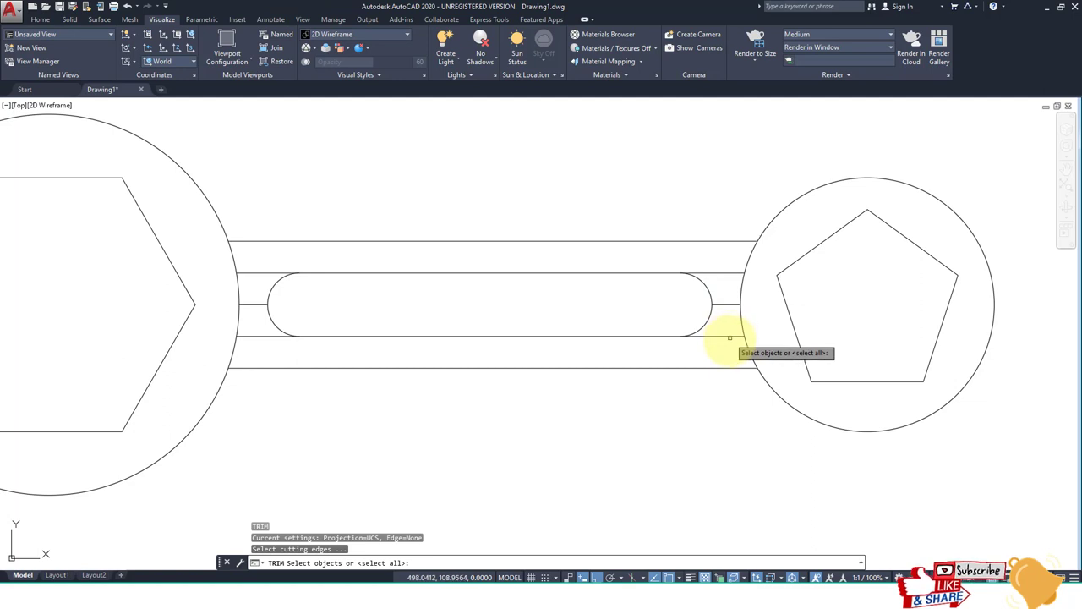
{"action": "key", "text": "Return"}
{"action": "left_click", "coordinate": [722, 281]}
{"action": "left_click", "coordinate": [718, 263]}
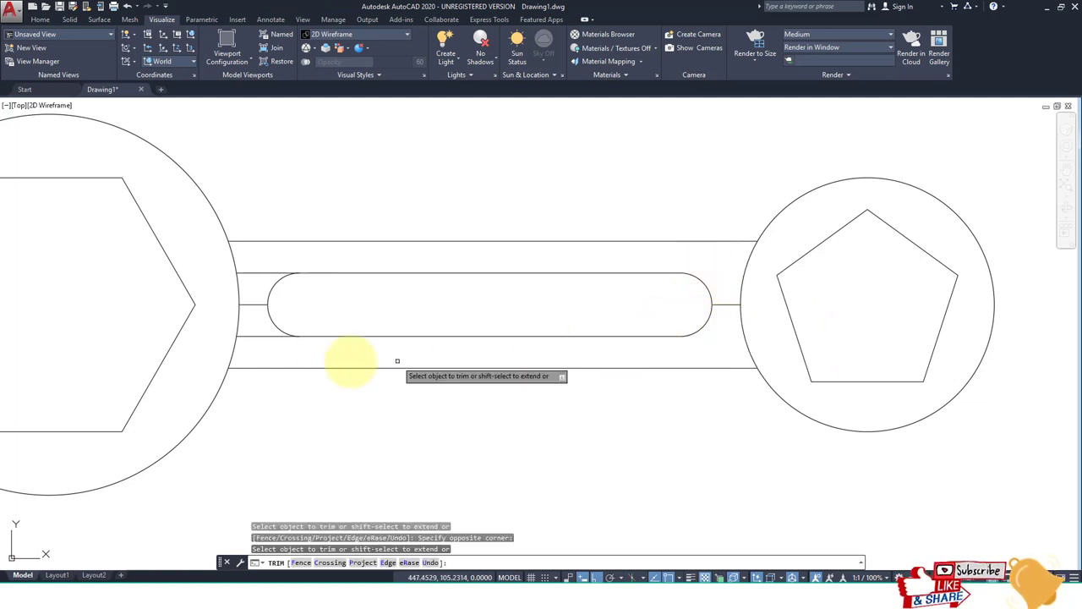
{"action": "left_click", "coordinate": [265, 274]}
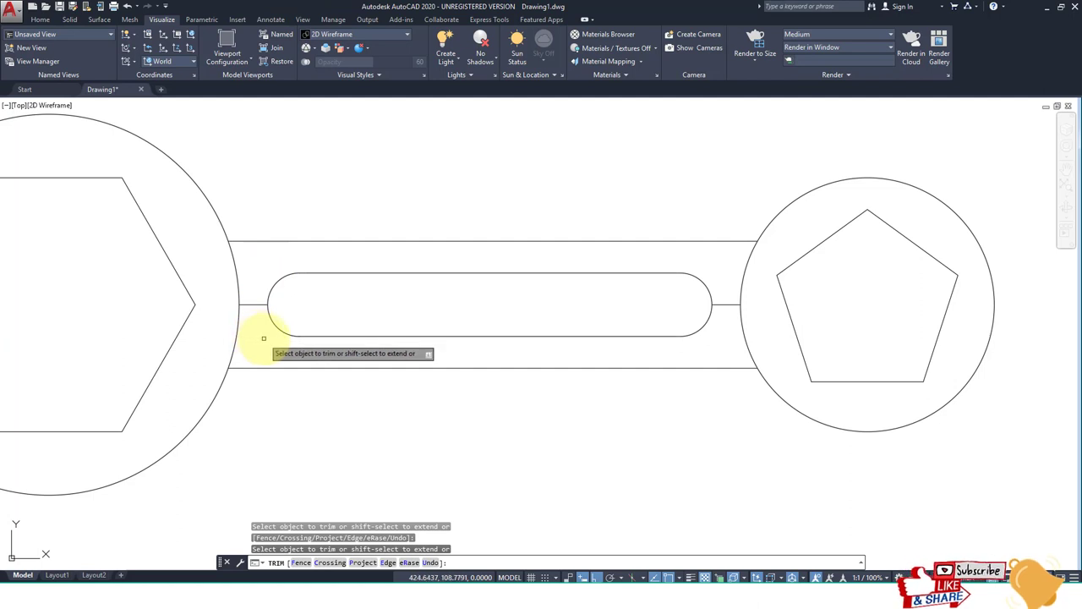
{"action": "key", "text": "Escape"}
- Erase the two remaining short stubs beside the slot
{"action": "key", "text": "Return"}
{"action": "left_click", "coordinate": [253, 304]}
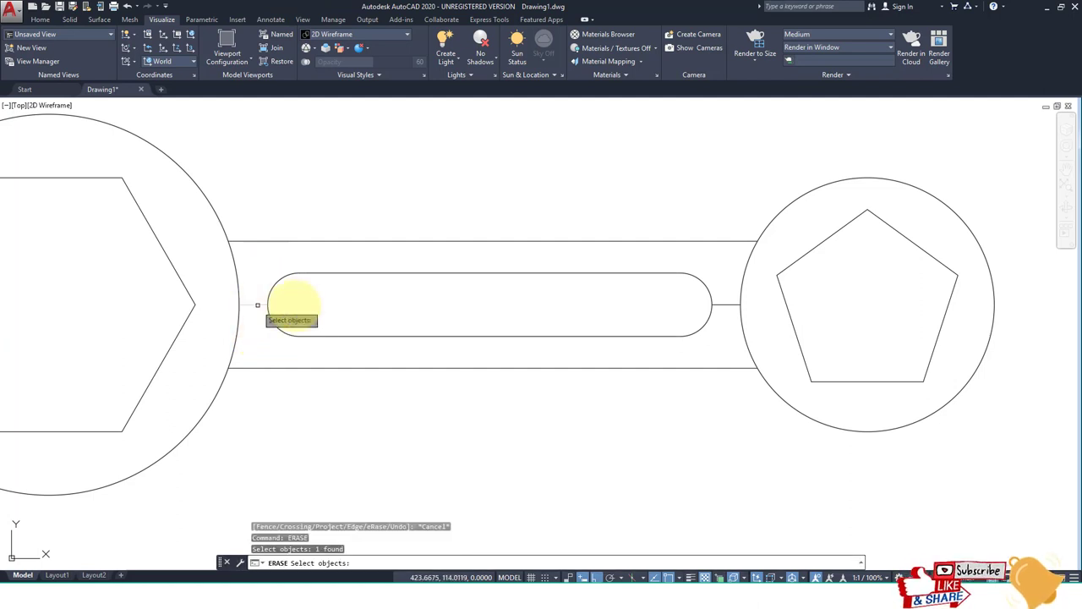
{"action": "left_click", "coordinate": [720, 303]}
{"action": "scroll", "coordinate": [572, 314], "scroll_direction": "down", "scroll_amount": 10}
{"action": "scroll", "coordinate": [572, 309], "scroll_direction": "up", "scroll_amount": 2}
{"action": "middle_click_drag", "start_coordinate": [545, 339], "coordinate": [537, 341]}
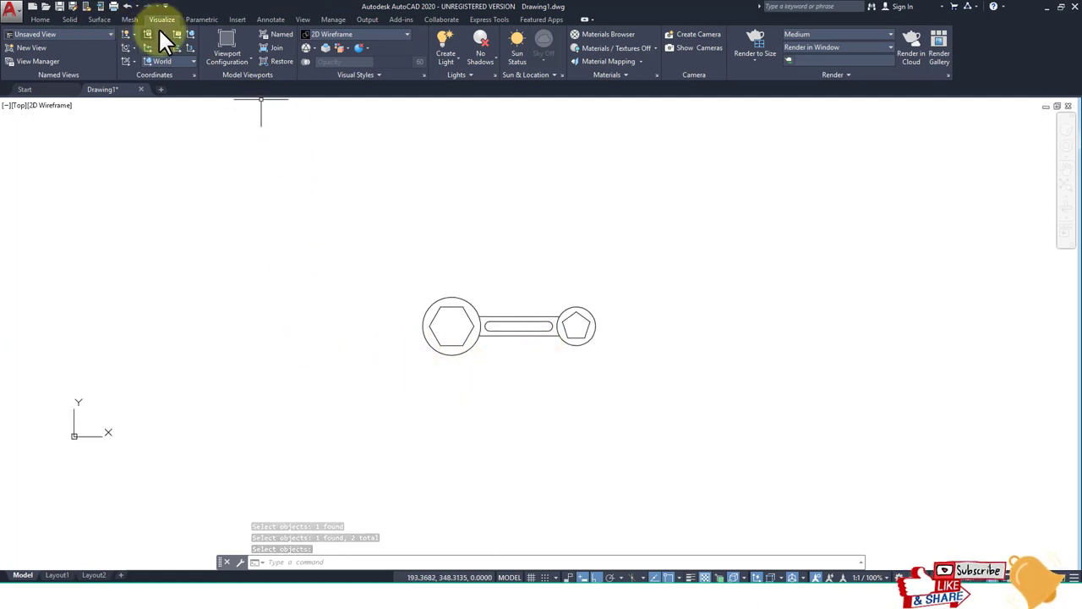
- Add the 129 centre-to-centre dimension above the spanner
{"action": "left_click", "coordinate": [270, 20]}
{"action": "left_click", "coordinate": [191, 40]}
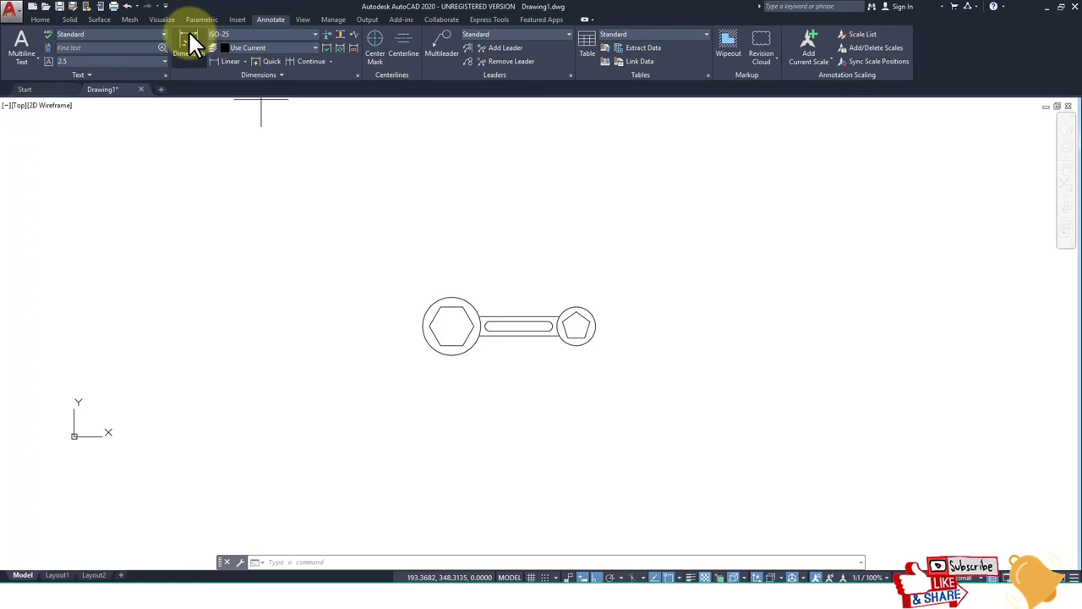
{"action": "left_click", "coordinate": [450, 325]}
{"action": "left_click", "coordinate": [575, 325]}
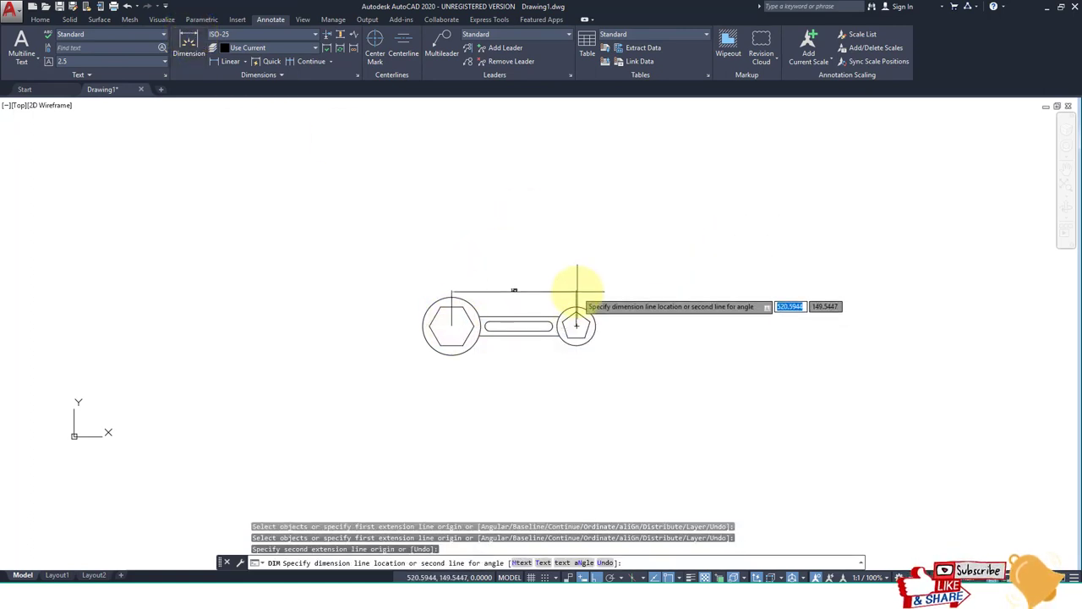
{"action": "left_click", "coordinate": [576, 290]}
- Add R30 and R20 radius dimensions to the large and small end circles
{"action": "scroll", "coordinate": [447, 322], "scroll_direction": "up", "scroll_amount": 4}
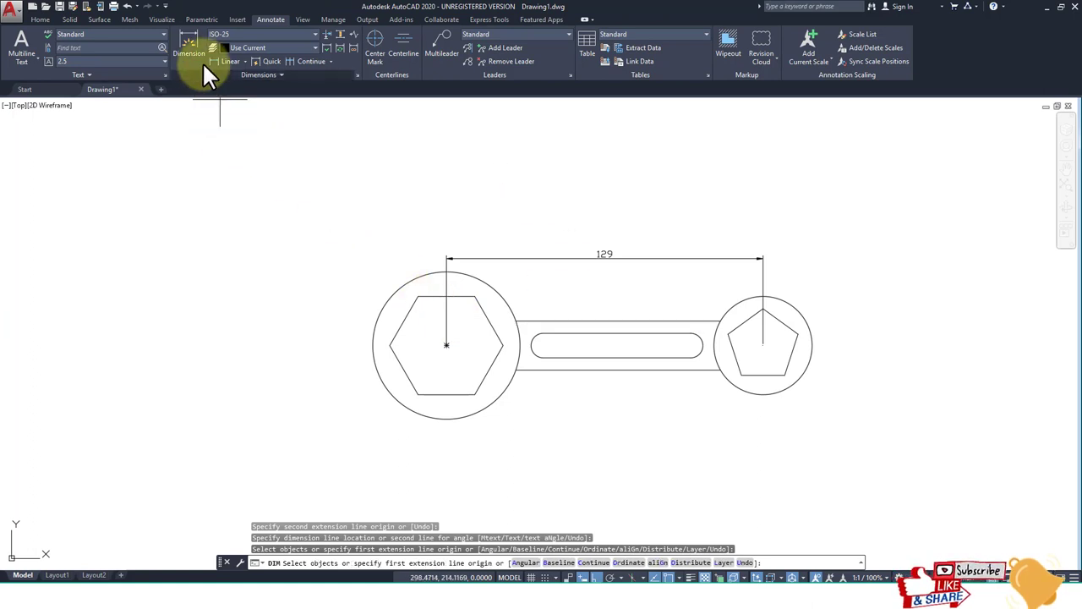
{"action": "left_click", "coordinate": [244, 61]}
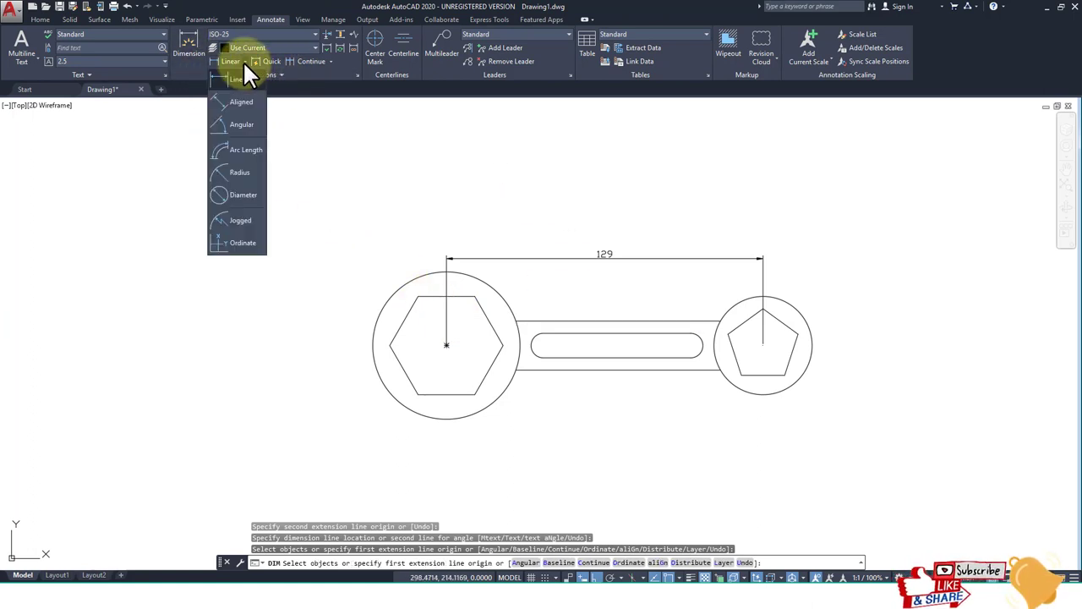
{"action": "left_click", "coordinate": [226, 173]}
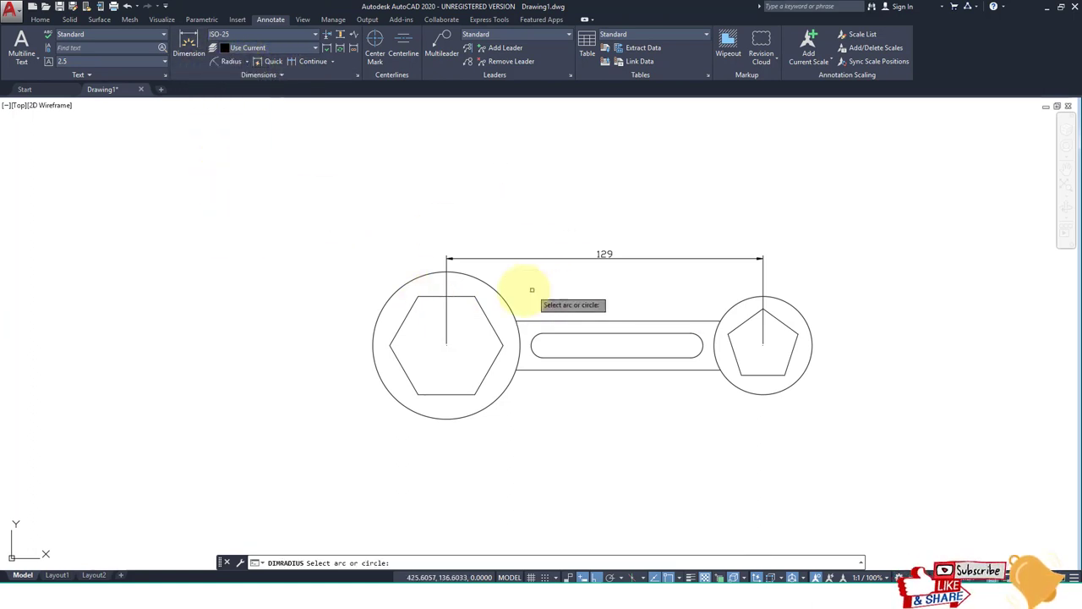
{"action": "left_click", "coordinate": [498, 295]}
{"action": "left_click", "coordinate": [550, 285]}
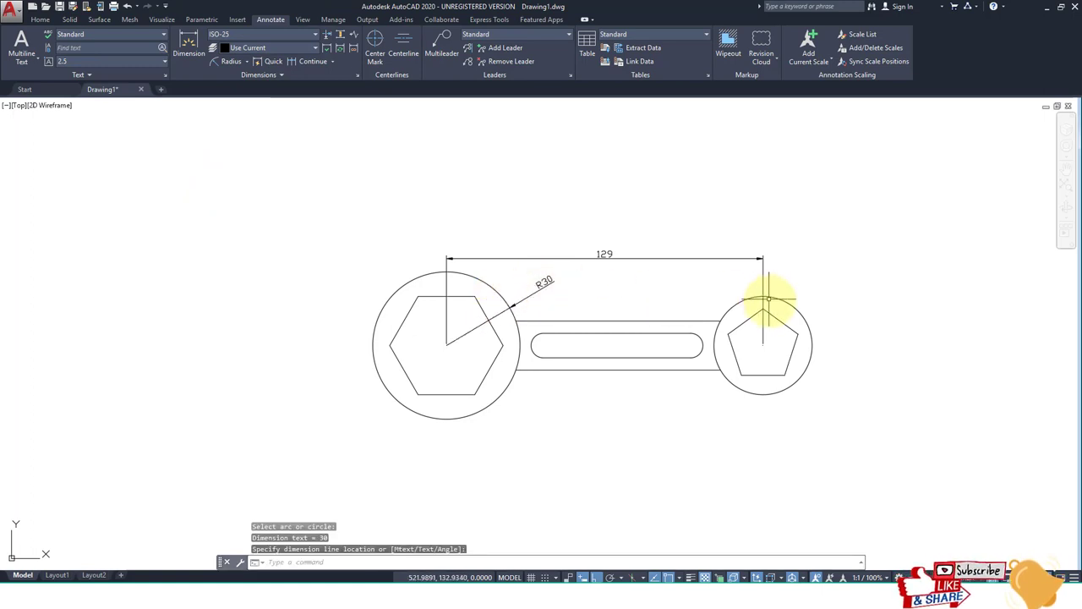
{"action": "key", "text": "Return"}
{"action": "left_click", "coordinate": [736, 304]}
{"action": "left_click", "coordinate": [701, 286]}
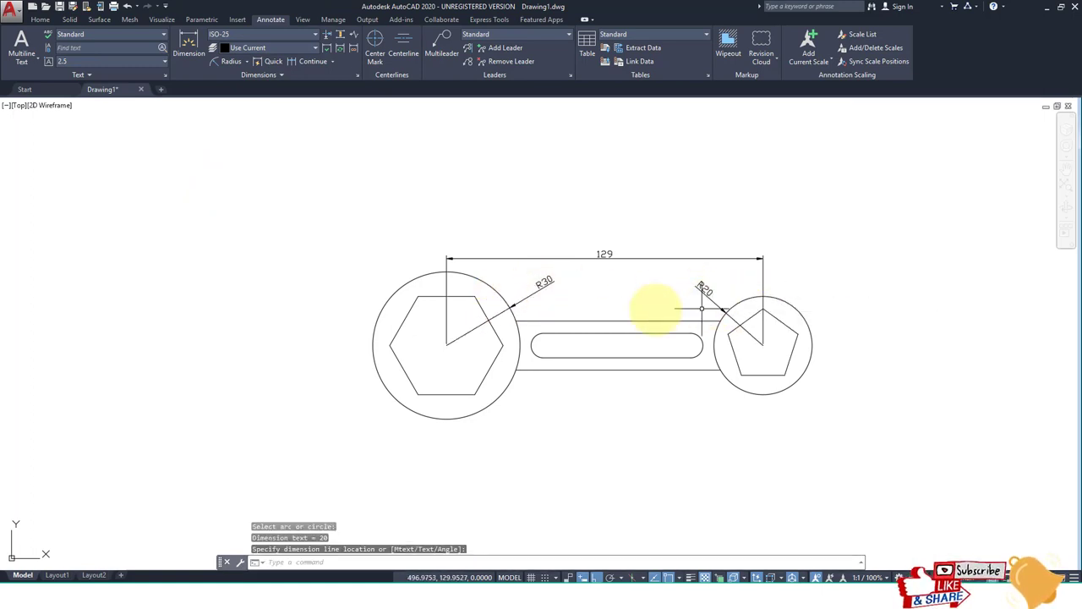
- Attempt a radius dimension on the hexagon, cancelling when it cannot be picked
{"action": "key", "text": "Return"}
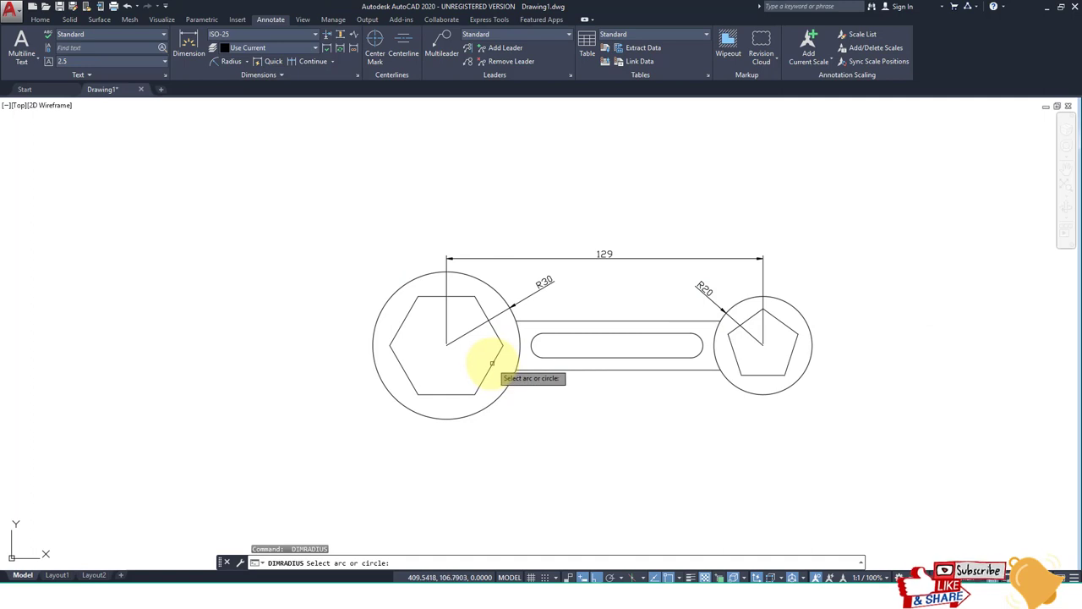
{"action": "left_click", "coordinate": [491, 363]}
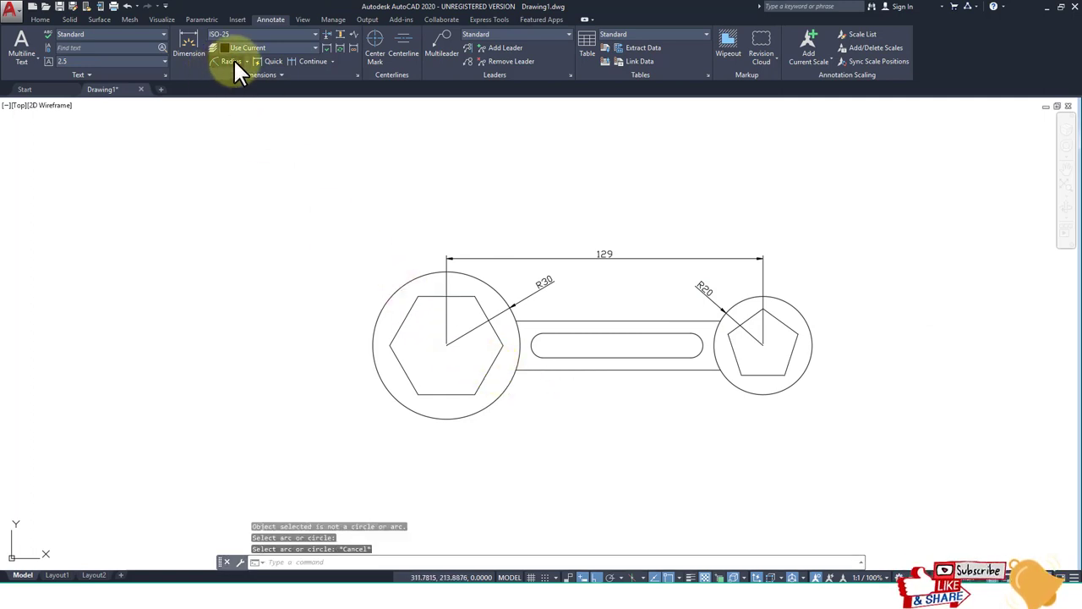
{"action": "left_click", "coordinate": [492, 365]}
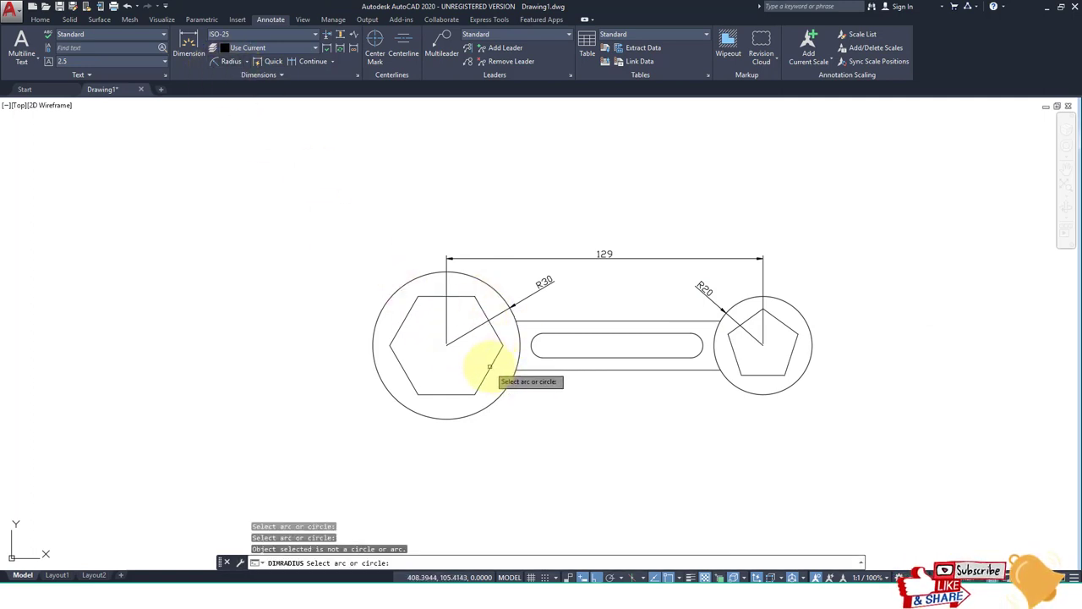
{"action": "key", "text": "Escape"}
{"action": "key", "text": "Escape"}
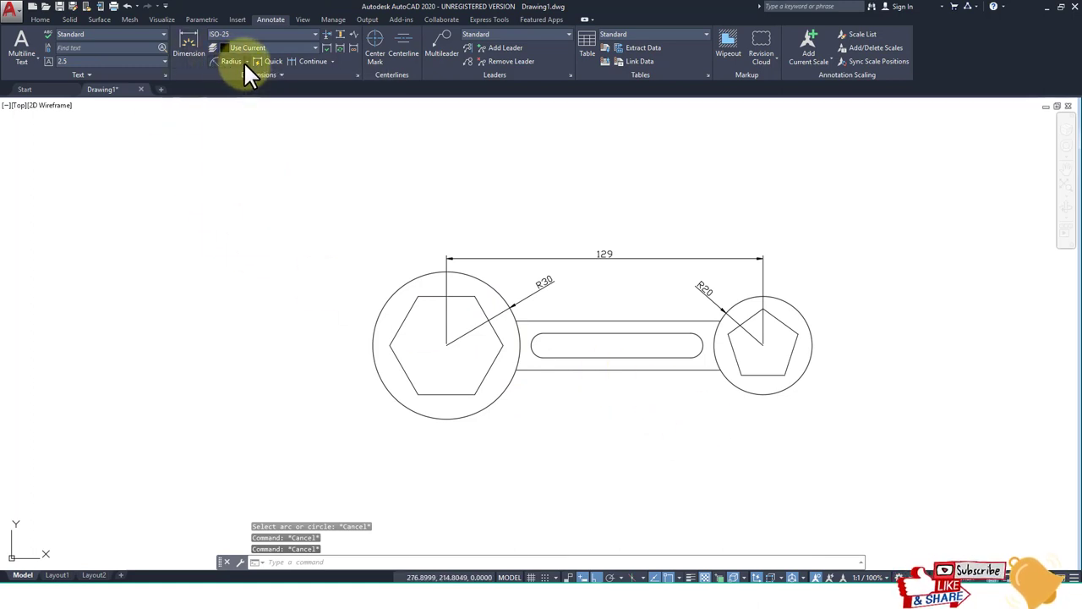
{"action": "left_click", "coordinate": [246, 64]}
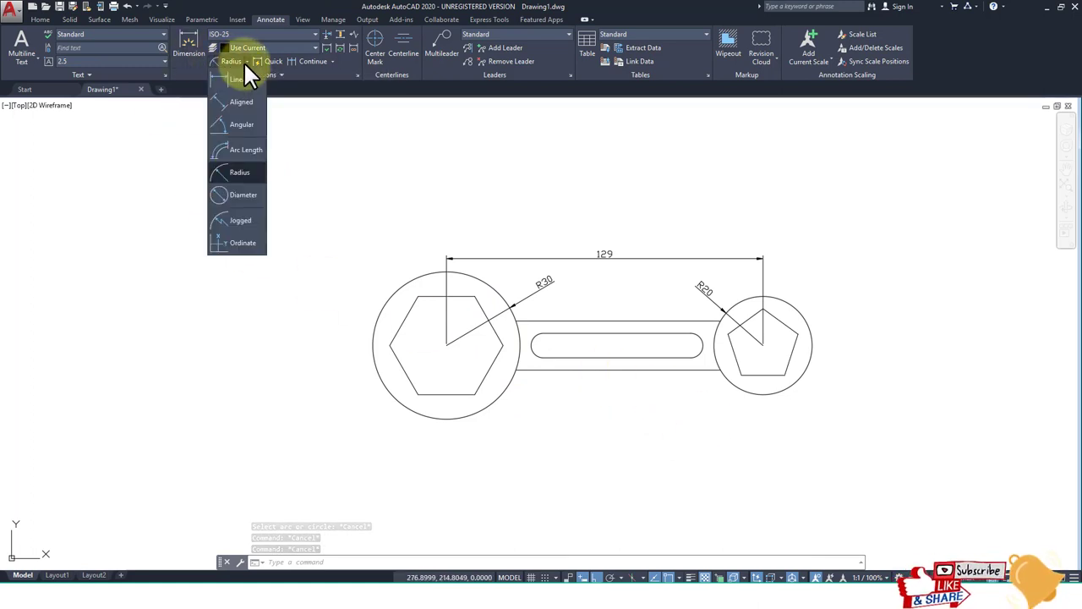
{"action": "left_click", "coordinate": [240, 174]}
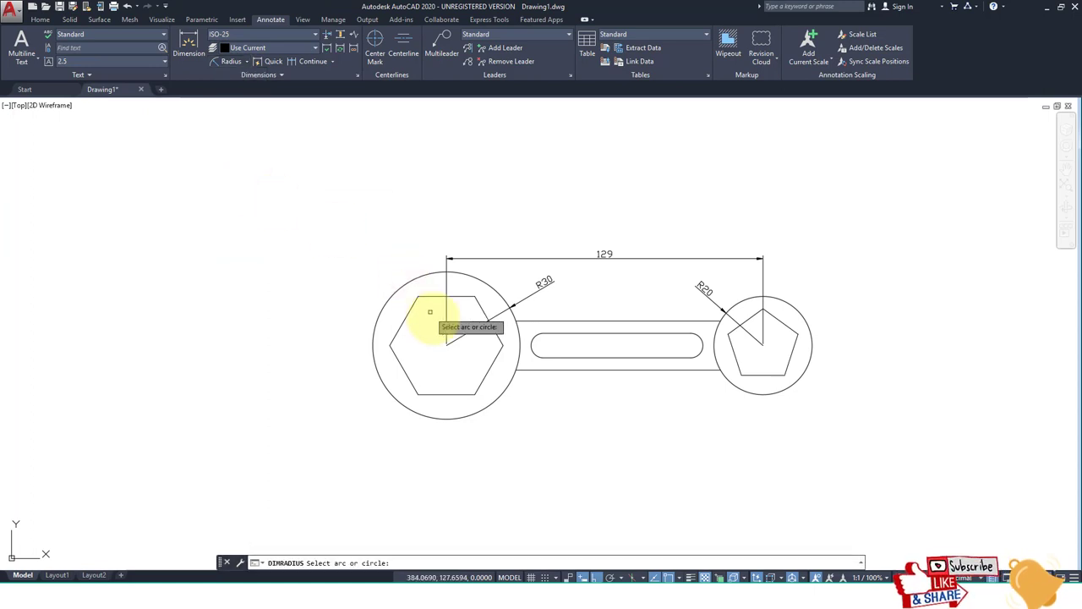
{"action": "left_click", "coordinate": [457, 392]}
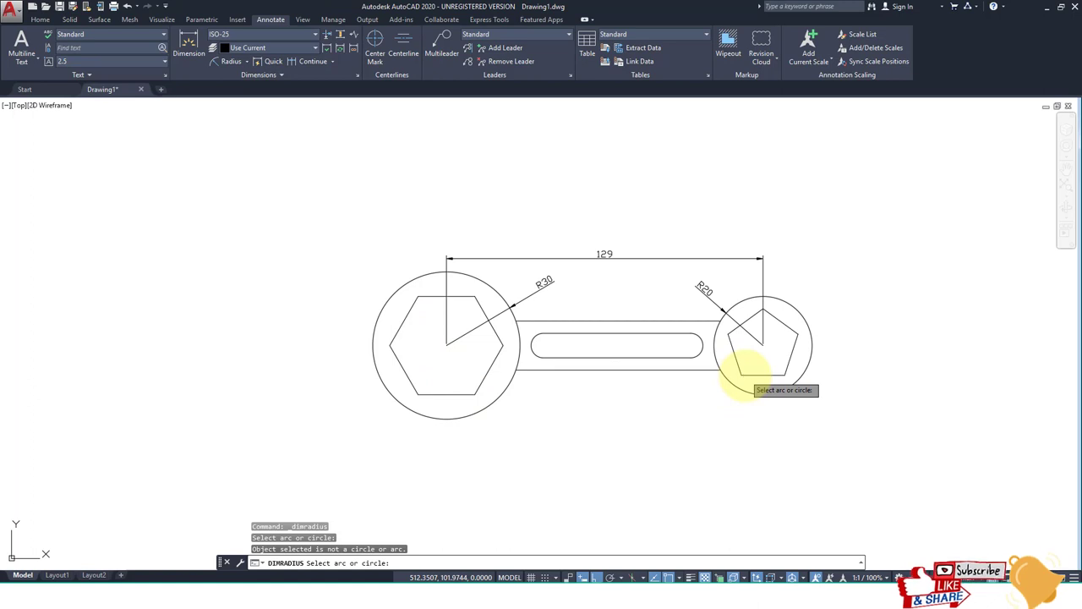
{"action": "key", "text": "Escape"}
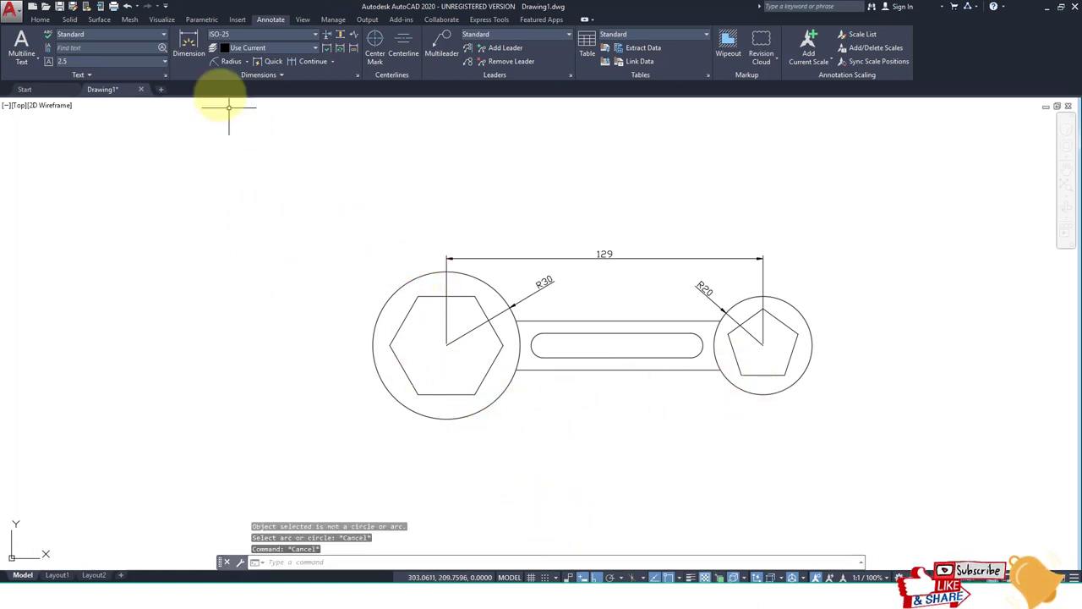
{"action": "left_click", "coordinate": [230, 61]}
{"action": "left_click", "coordinate": [190, 52]}
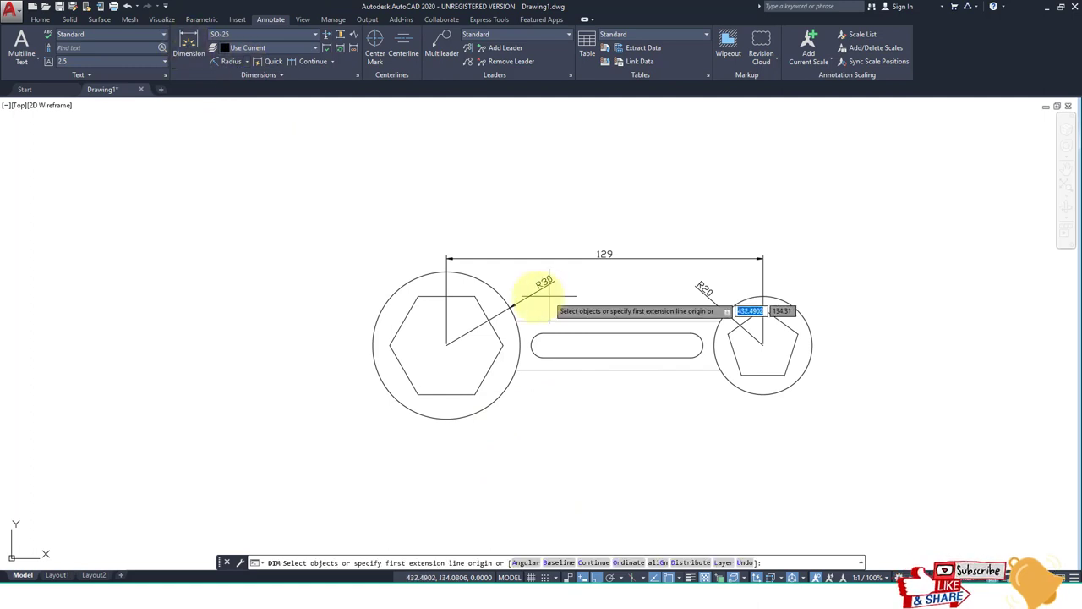
- Place a 20 dimension beside the hexagon and a 15 inside the pentagon, then view the reference image
{"action": "key", "text": "Return"}
{"action": "left_click", "coordinate": [430, 338]}
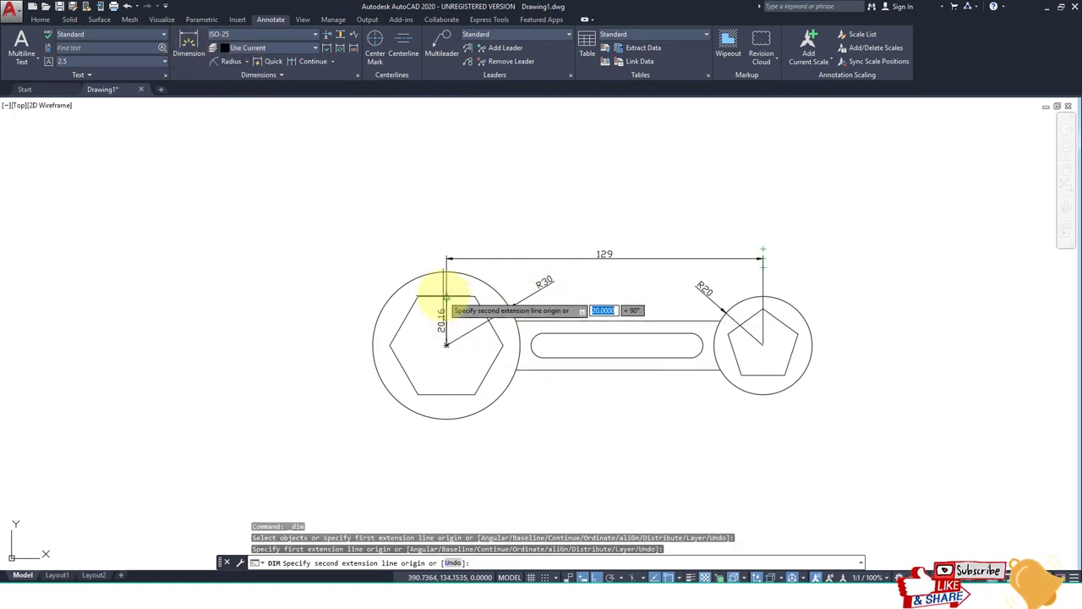
{"action": "left_click", "coordinate": [446, 296]}
{"action": "left_click", "coordinate": [431, 323]}
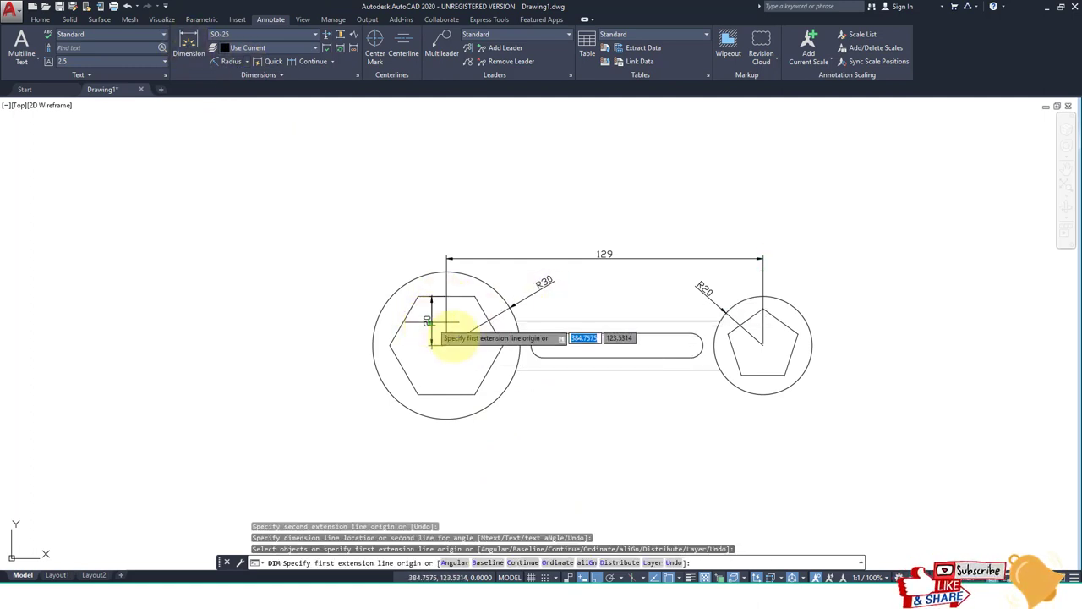
{"action": "key", "text": "Return"}
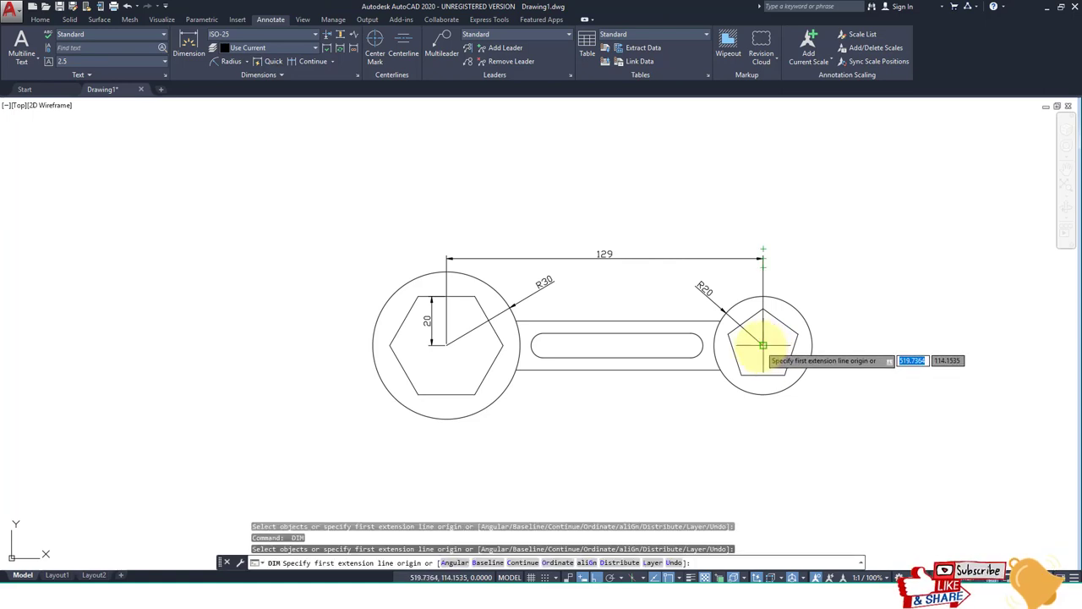
{"action": "left_click", "coordinate": [763, 344]}
{"action": "left_click", "coordinate": [763, 311]}
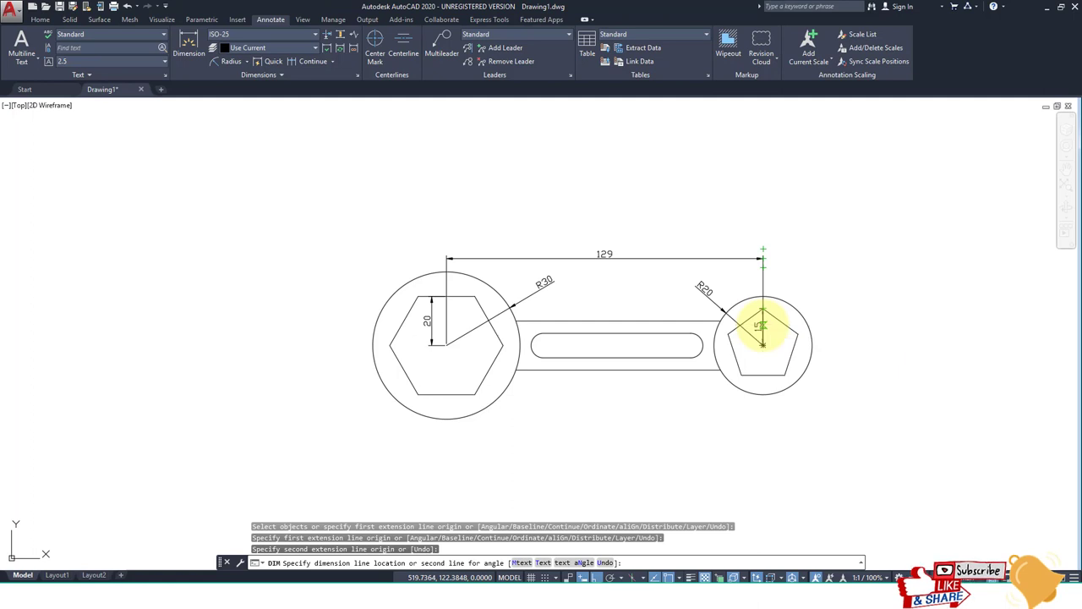
{"action": "left_click", "coordinate": [763, 325]}
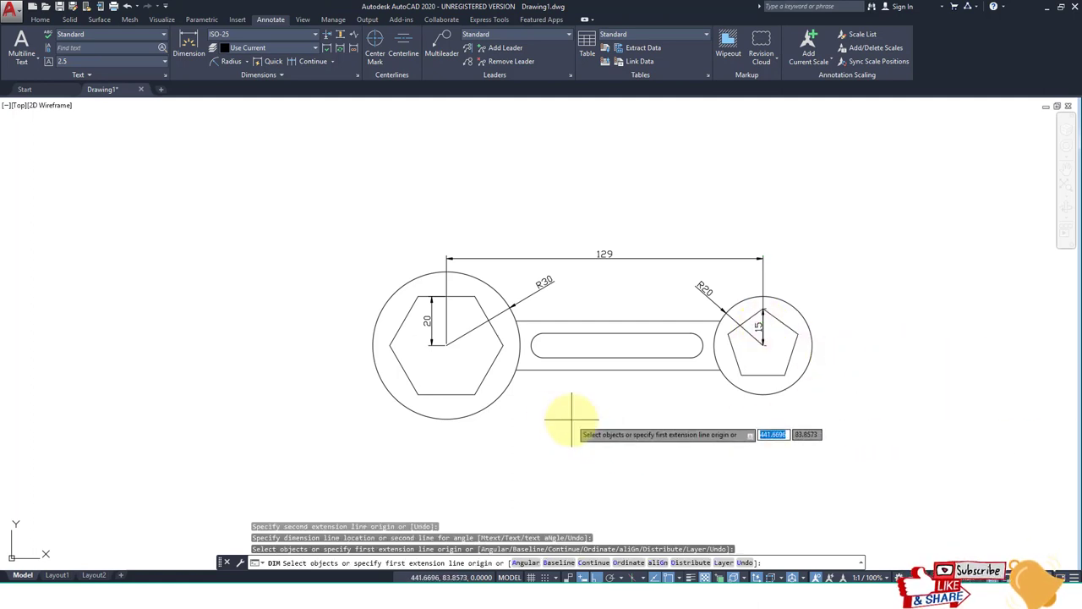
{"action": "key", "text": "Escape"}
{"action": "key", "text": "alt+Tab"}
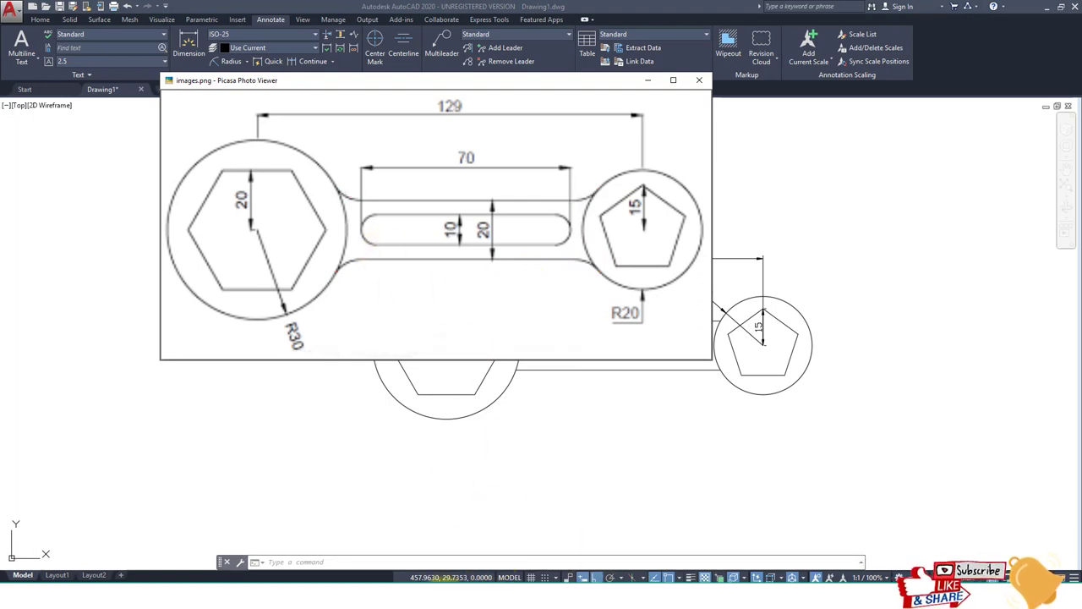
- Return from the Picasa reference image to the AutoCAD spanner drawing
{"action": "left_click", "coordinate": [393, 577]}
{"action": "scroll", "coordinate": [543, 381], "scroll_direction": "up", "scroll_amount": 4}
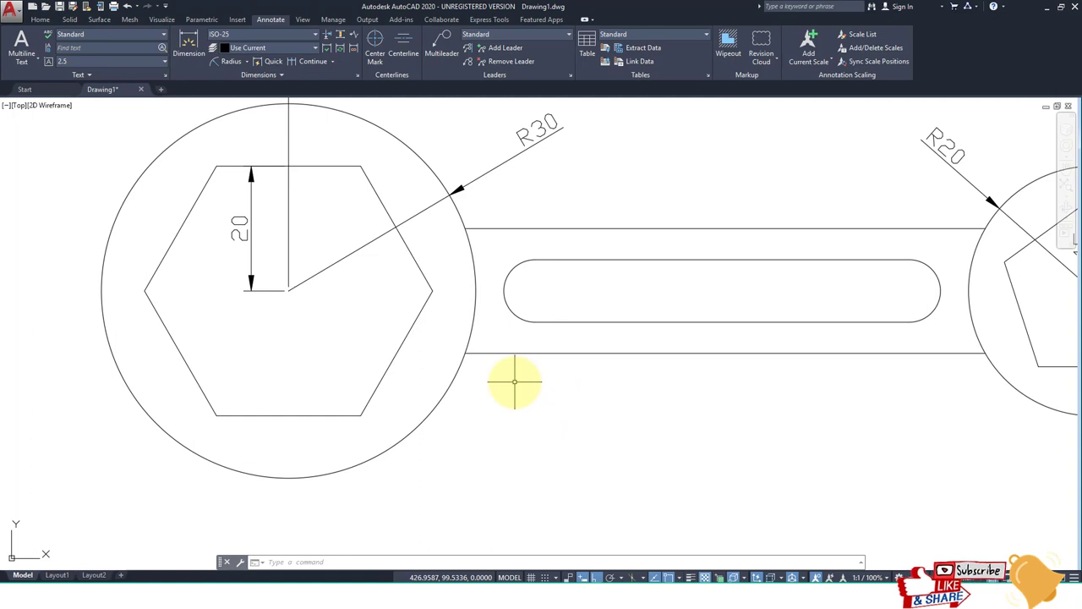
- Set the fillet radius to 5 and round both handle joints at the big circle
{"action": "key", "text": "Return"}
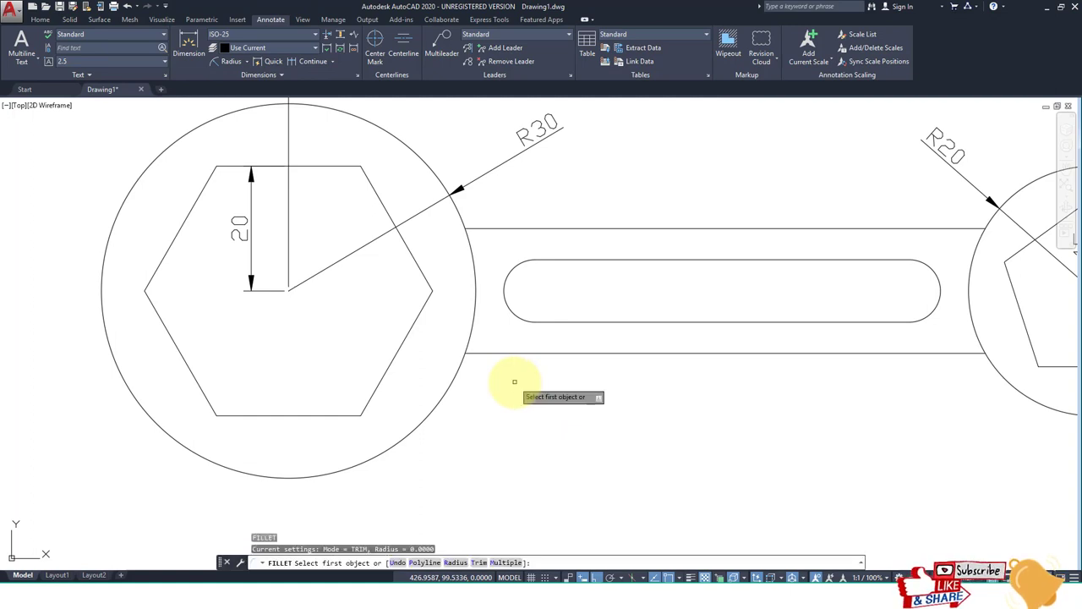
{"action": "key", "text": "Down"}
{"action": "left_click", "coordinate": [546, 434]}
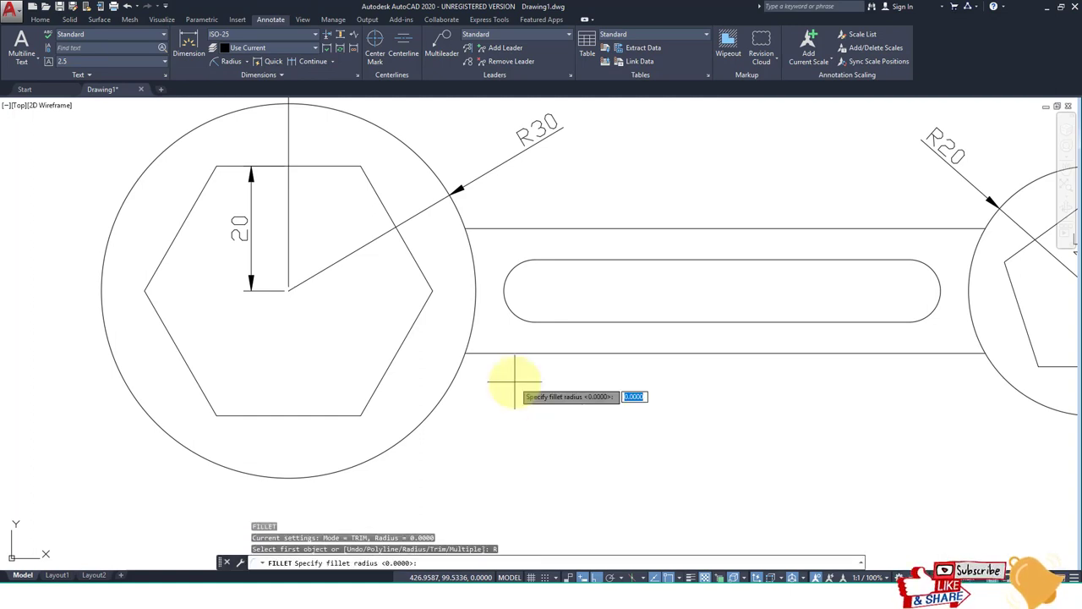
{"action": "key", "text": "Return"}
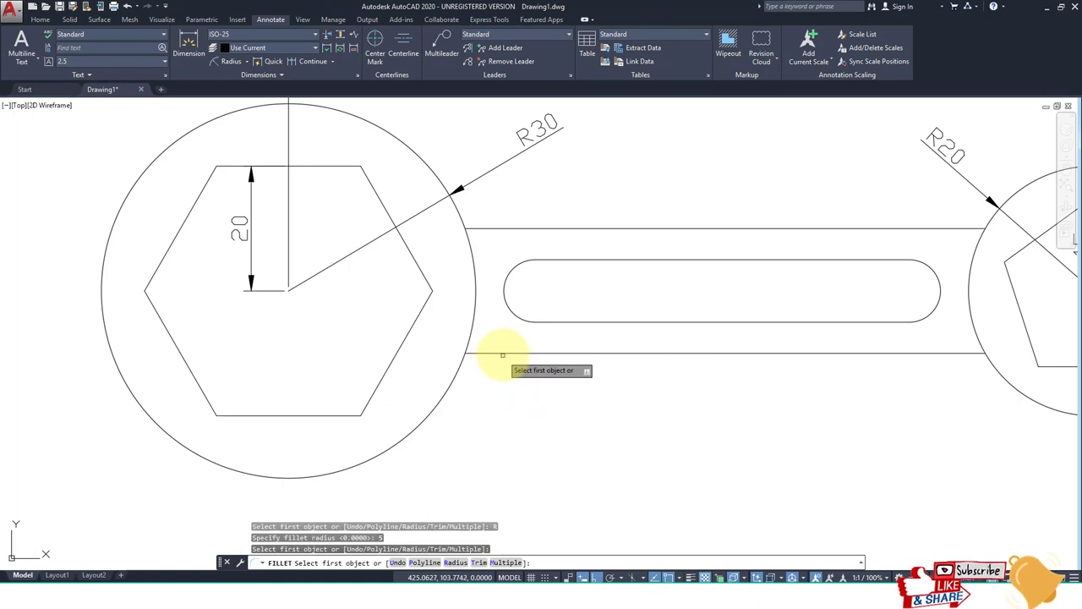
{"action": "left_click", "coordinate": [500, 355]}
{"action": "left_click", "coordinate": [458, 367]}
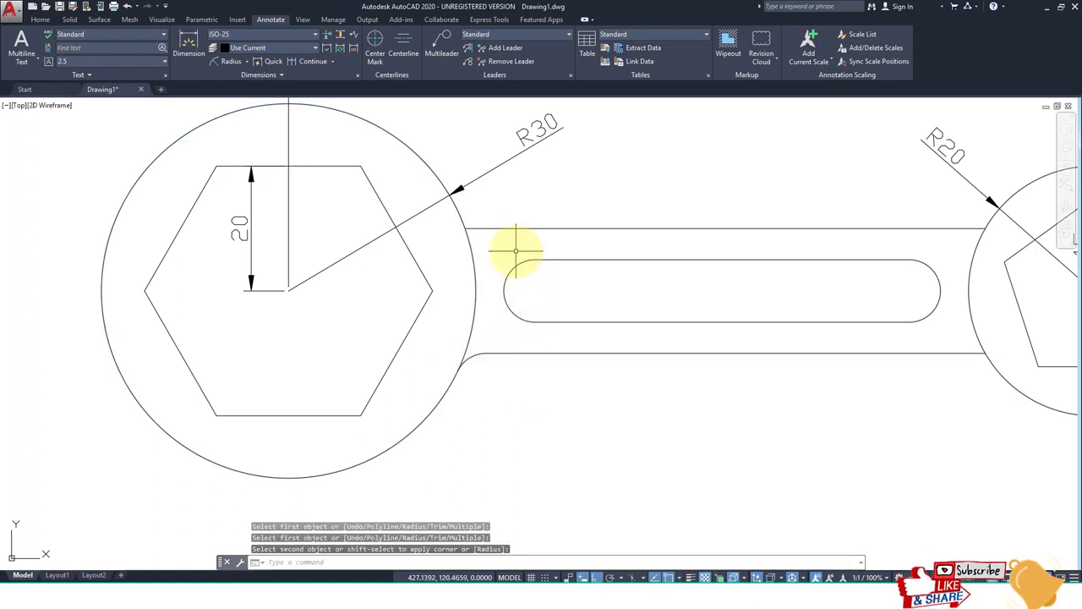
{"action": "key", "text": "Return"}
{"action": "left_click", "coordinate": [492, 228]}
{"action": "left_click", "coordinate": [461, 218]}
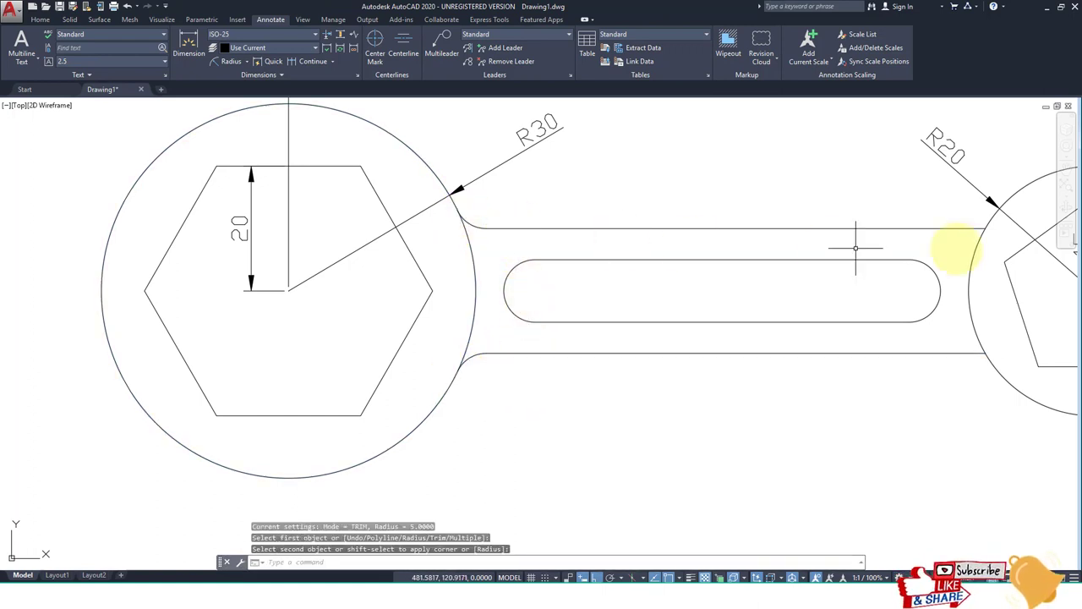
- Round both handle joints at the small circle with radius-5 fillets
{"action": "key", "text": "Return"}
{"action": "left_click", "coordinate": [963, 228]}
{"action": "left_click", "coordinate": [986, 217]}
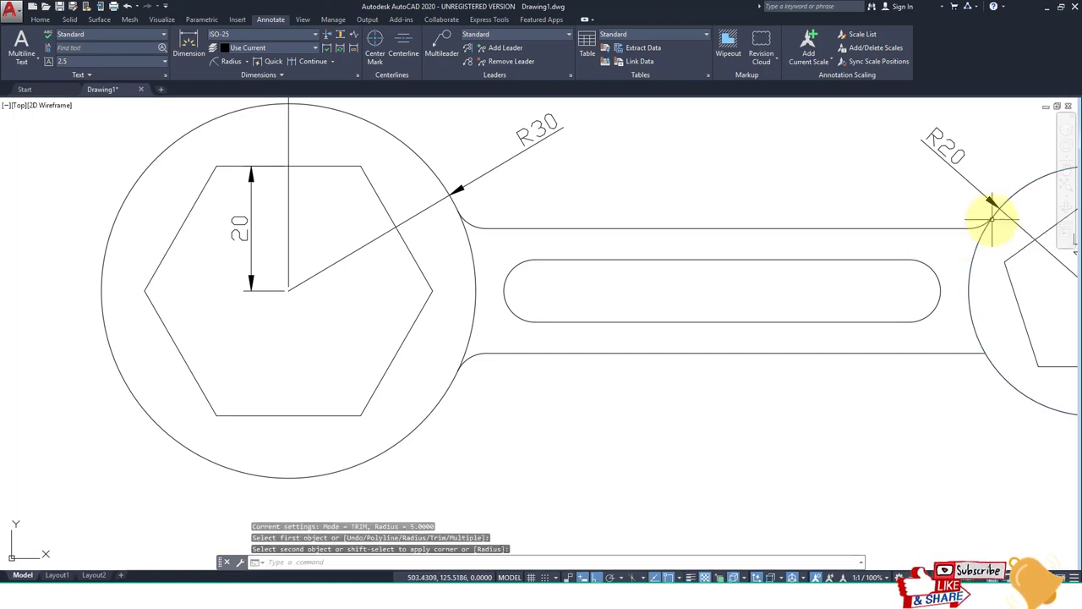
{"action": "key", "text": "Return"}
{"action": "left_click", "coordinate": [963, 354]}
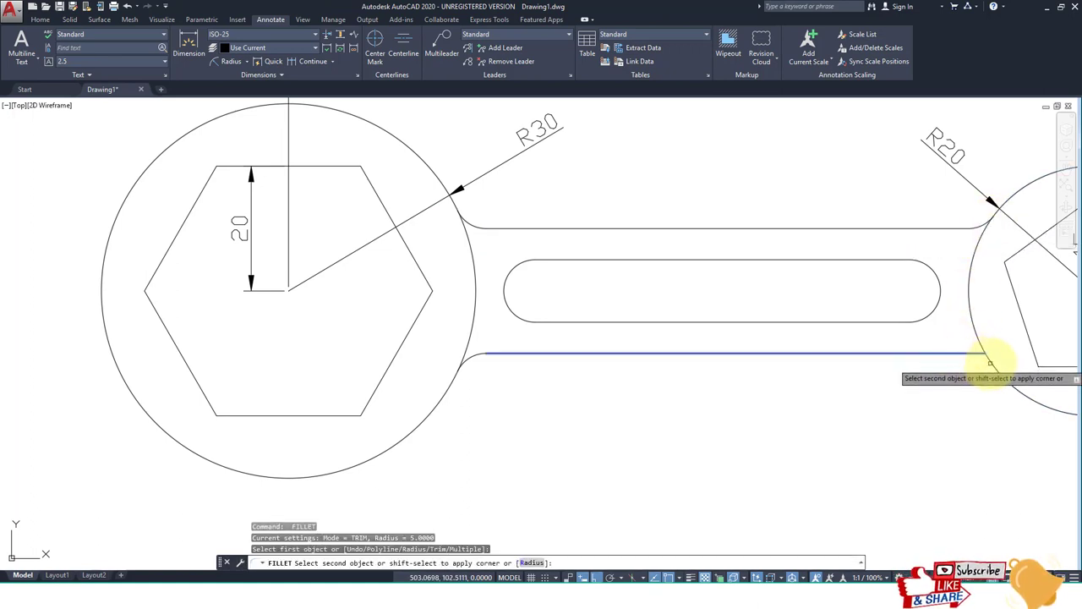
{"action": "left_click", "coordinate": [983, 360]}
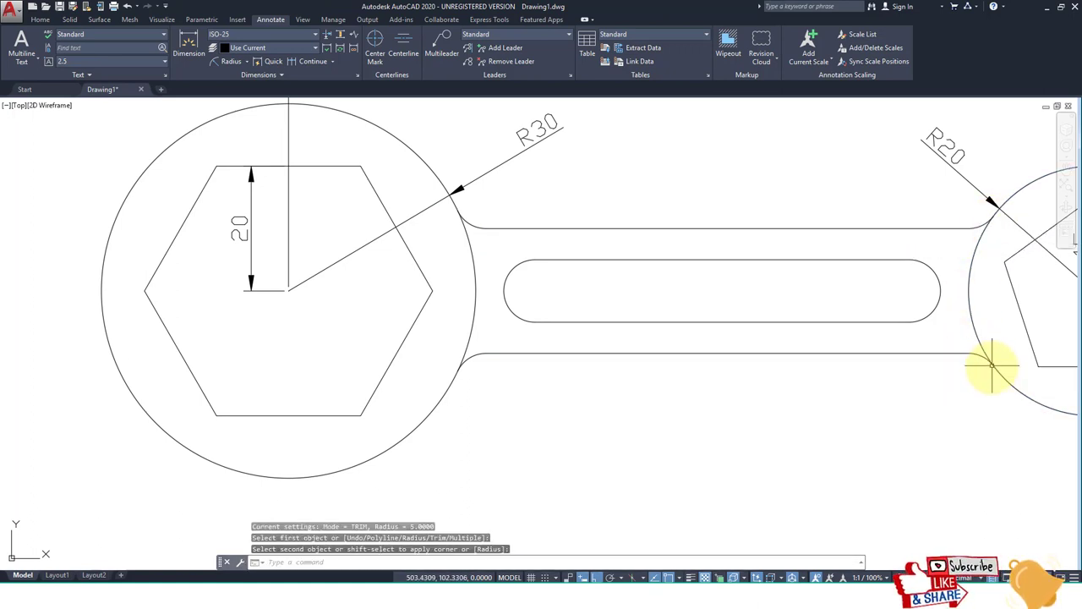
{"action": "left_click", "coordinate": [471, 225]}
{"action": "scroll", "coordinate": [491, 245], "scroll_direction": "down", "scroll_amount": 4}
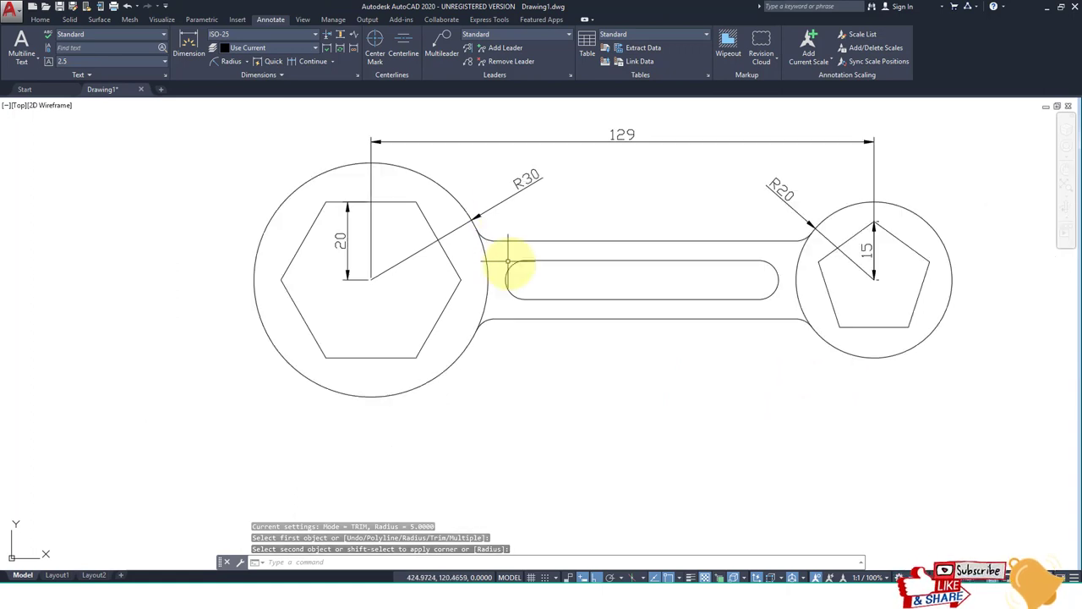
- Draw a rectangular border with corners above-left and below-right of the spanner
{"action": "type", "text": "l"}
{"action": "type", "text": "ec"}
{"action": "key", "text": "Return"}
{"action": "left_click", "coordinate": [322, 156]}
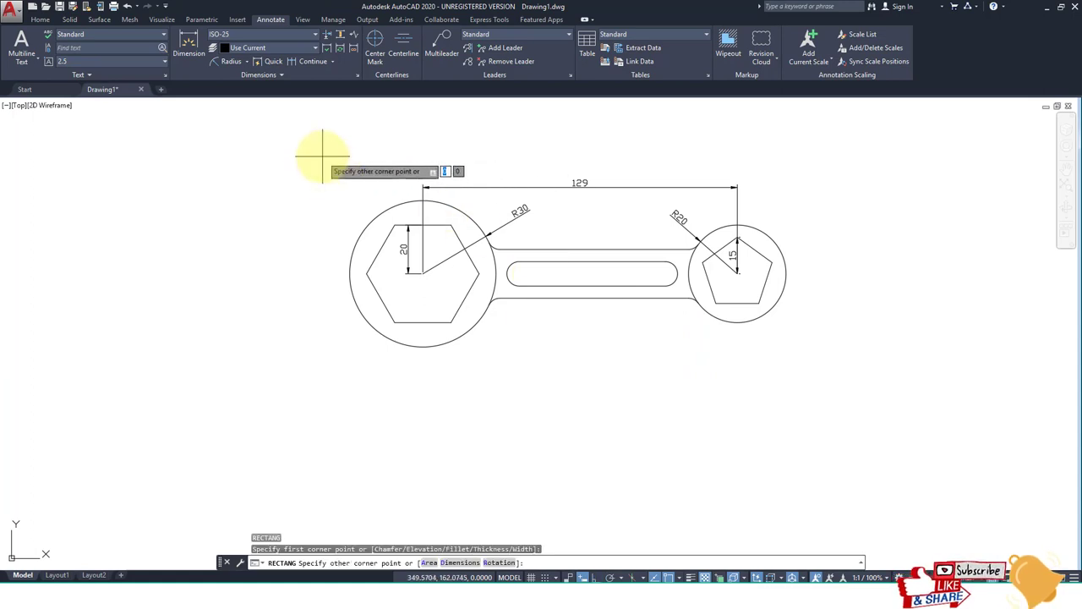
{"action": "left_click", "coordinate": [805, 364]}
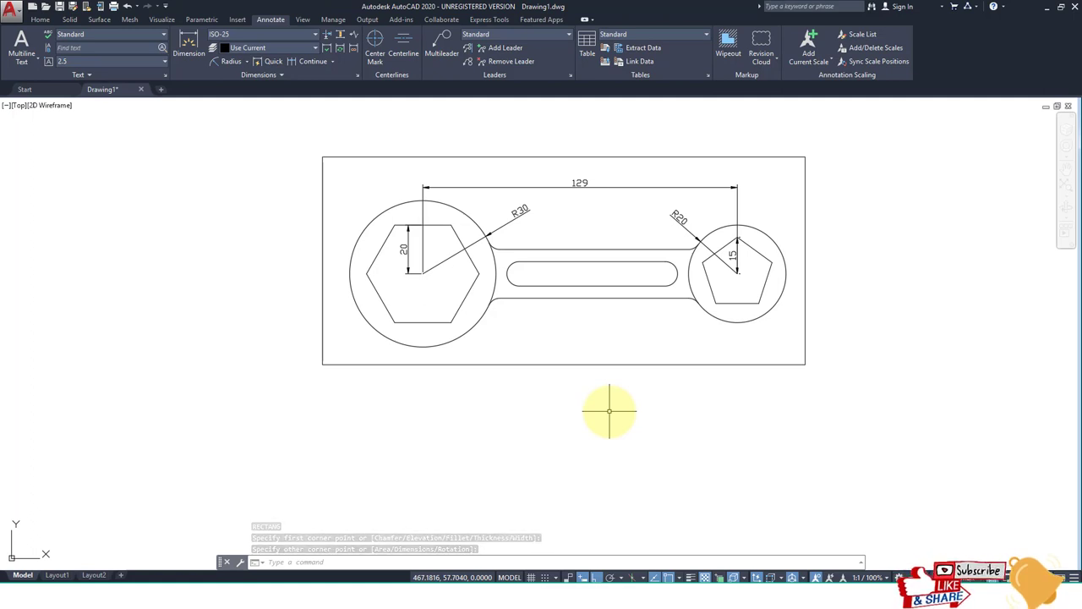
{"action": "type", "text": "mt"}
{"action": "key", "text": "Return"}
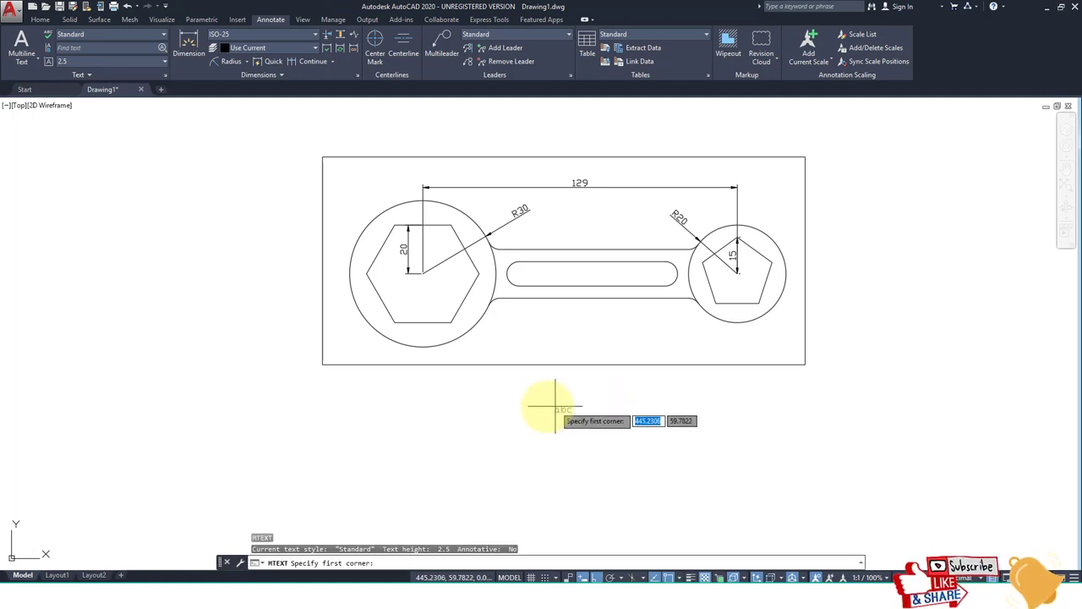
{"action": "left_click", "coordinate": [488, 393]}
{"action": "left_click", "coordinate": [586, 408]}
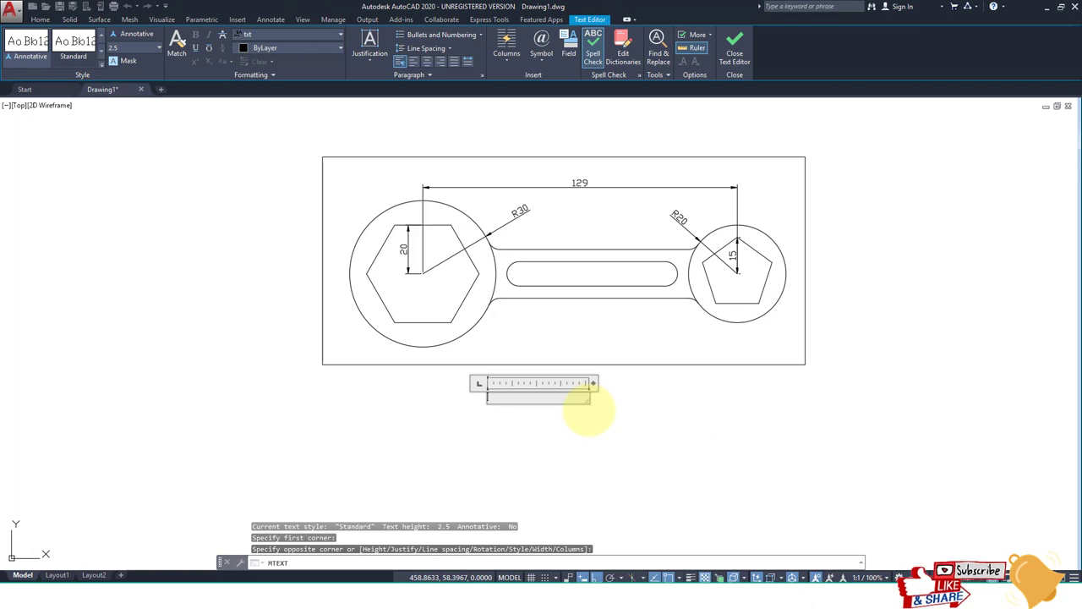
{"action": "type", "text": "www.engineerings4civil.com"}
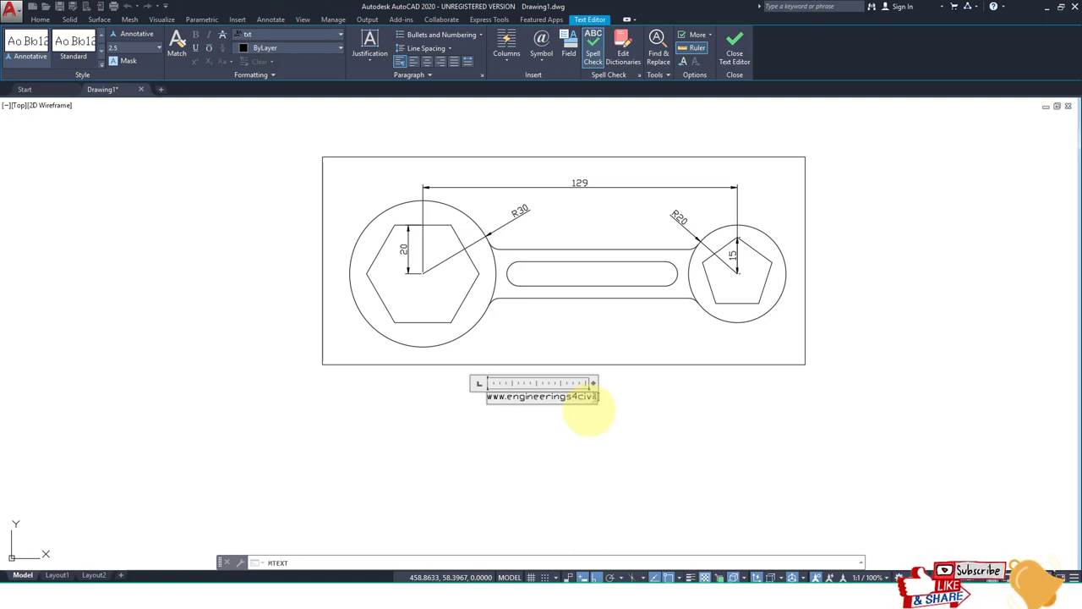
{"action": "left_click", "coordinate": [598, 433]}
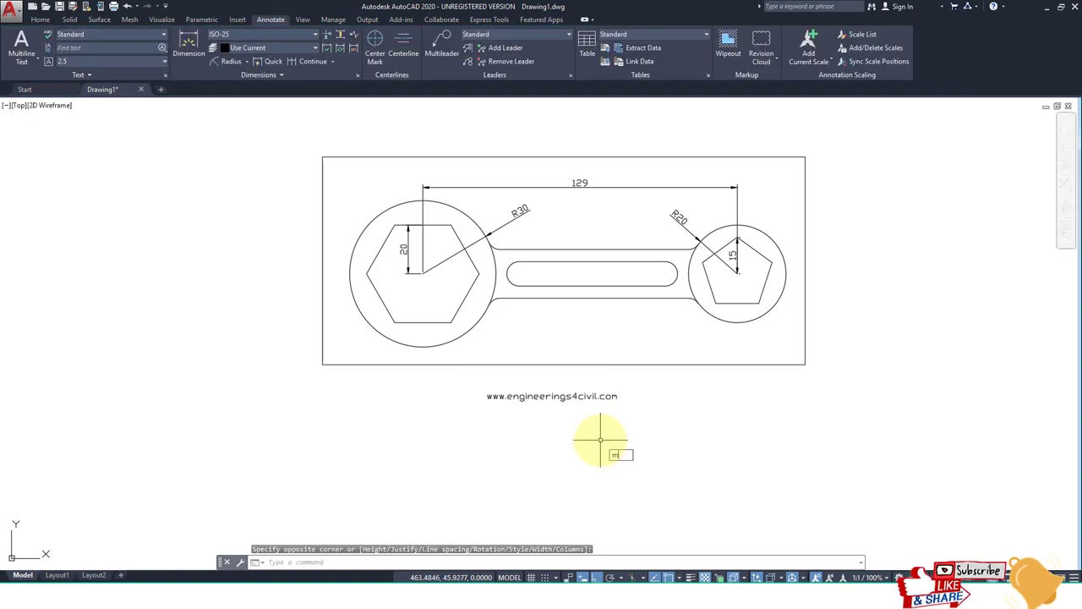
- Move the website text up inside the border, just beneath the spanner's handle
{"action": "type", "text": "m"}
{"action": "key", "text": "Return"}
{"action": "left_click", "coordinate": [600, 439]}
{"action": "left_click", "coordinate": [592, 394]}
{"action": "key", "text": "Return"}
{"action": "left_click", "coordinate": [590, 396]}
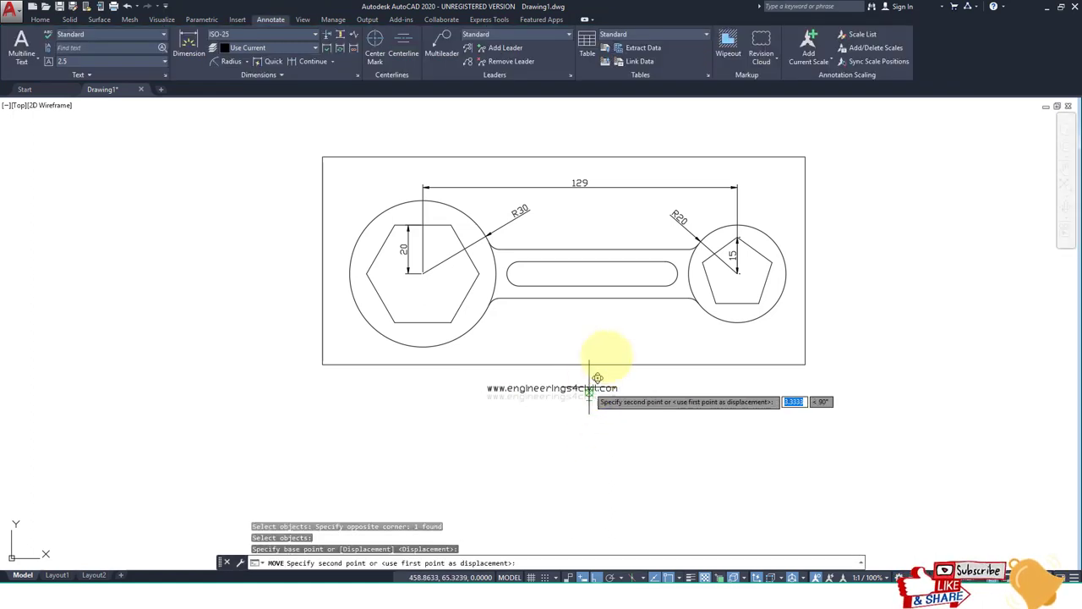
{"action": "left_click", "coordinate": [633, 332]}
{"action": "key", "text": "Escape"}
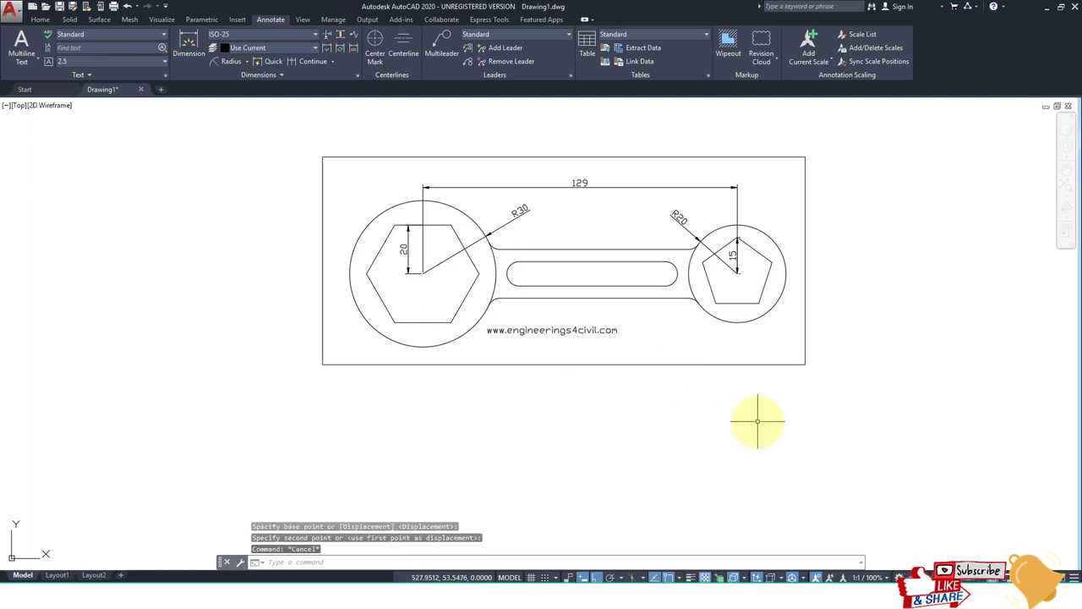
- Switch to the browser showing the Google Images spanner reference
{"action": "scroll", "coordinate": [715, 427], "scroll_direction": "up", "scroll_amount": 3}
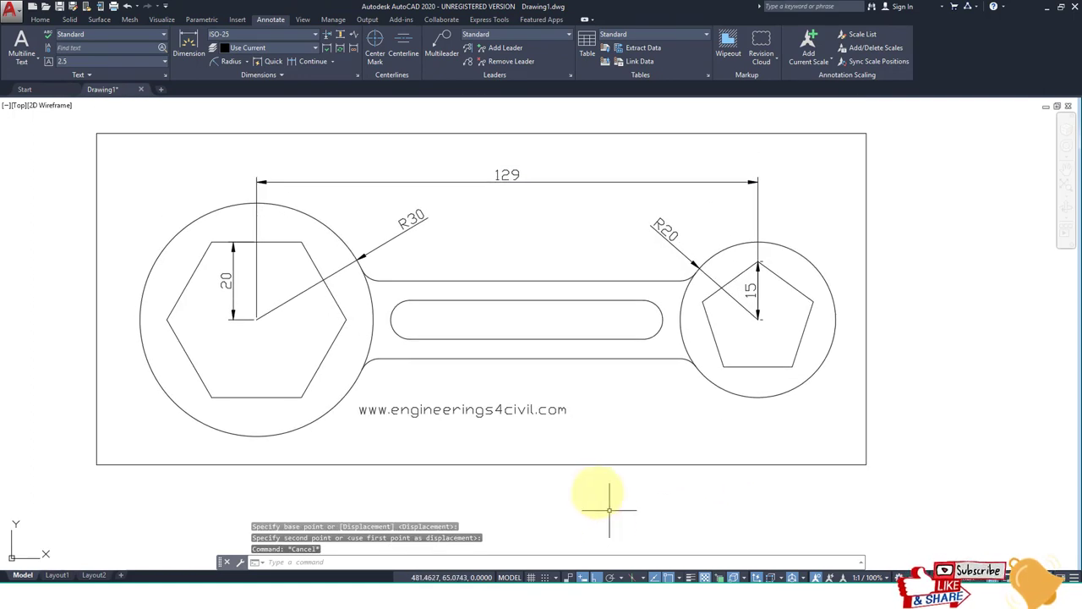
{"action": "scroll", "coordinate": [602, 499], "scroll_direction": "down", "scroll_amount": 2}
{"action": "scroll", "coordinate": [595, 487], "scroll_direction": "up", "scroll_amount": 2}
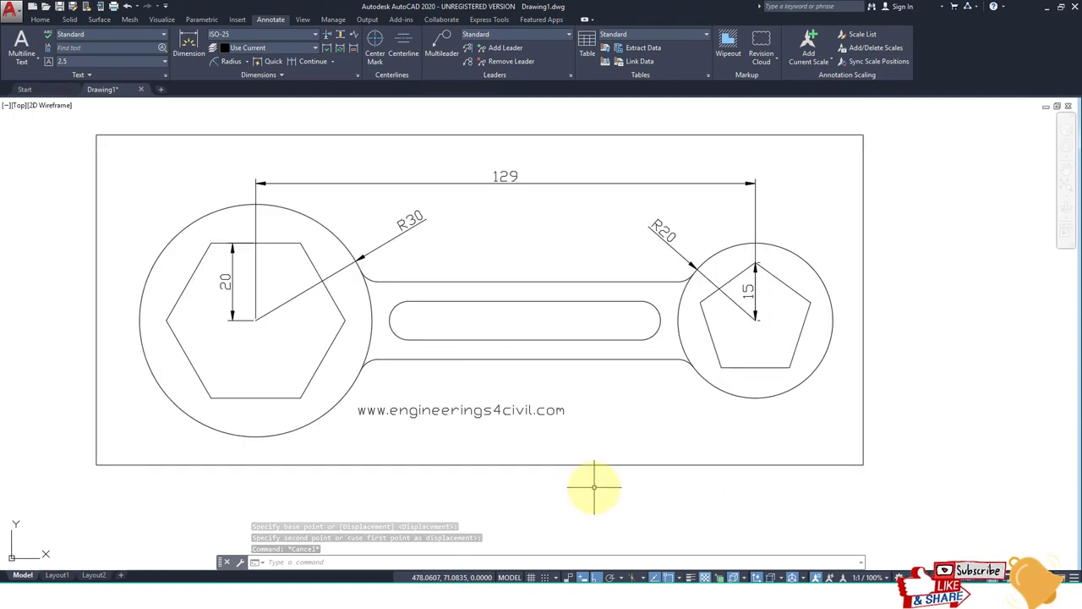
{"action": "key", "text": "alt+Tab"}
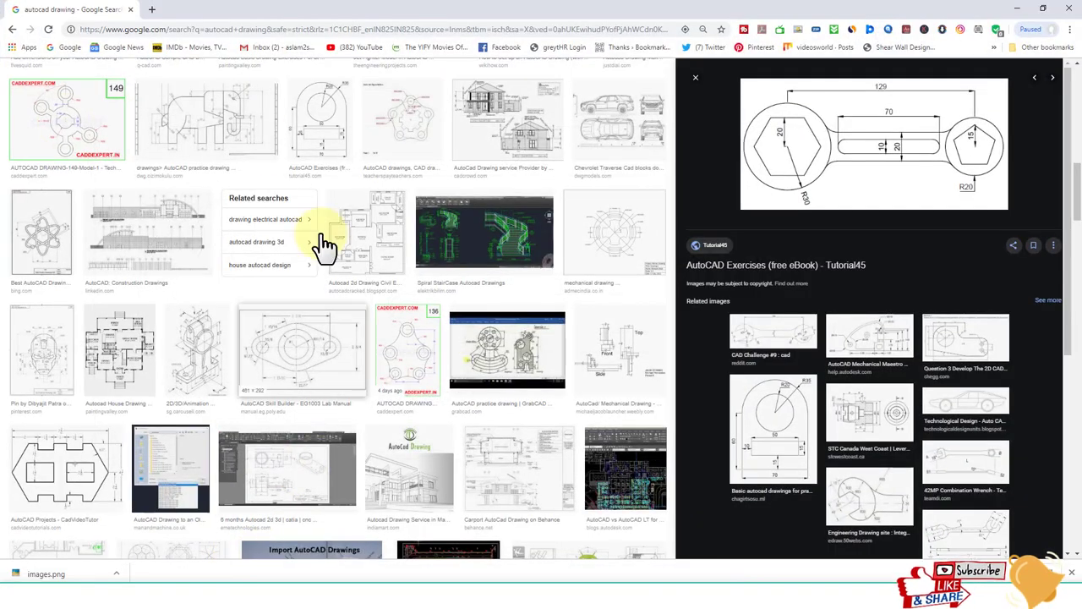
- Go to the engineers4civil.com home page using the Civil Engineer address suggestion
{"action": "left_click", "coordinate": [194, 29]}
{"action": "type", "text": "engineers4civil.com"}
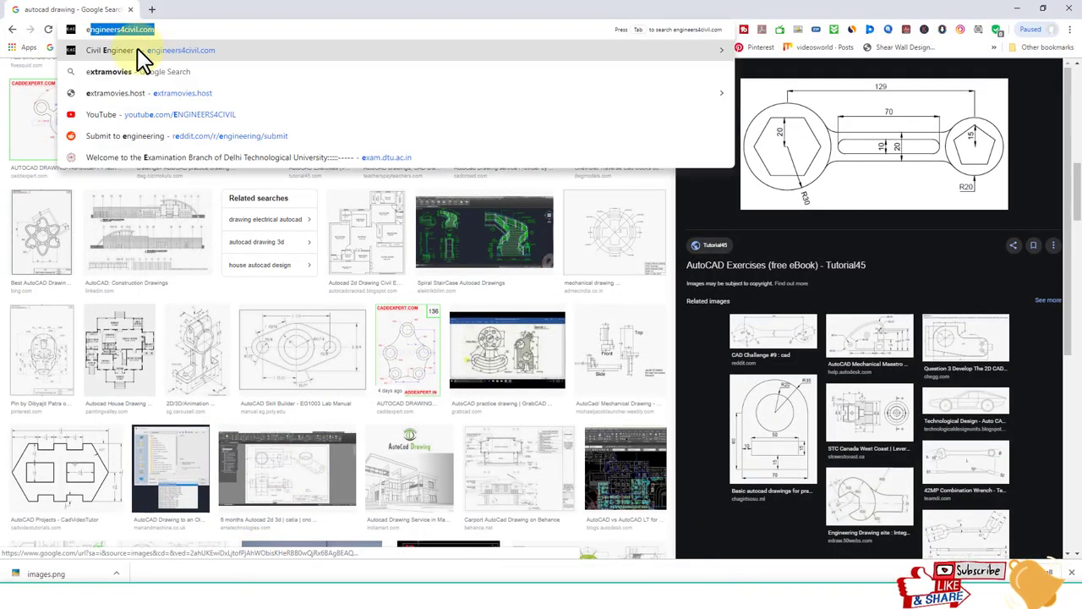
{"action": "left_click", "coordinate": [135, 46]}
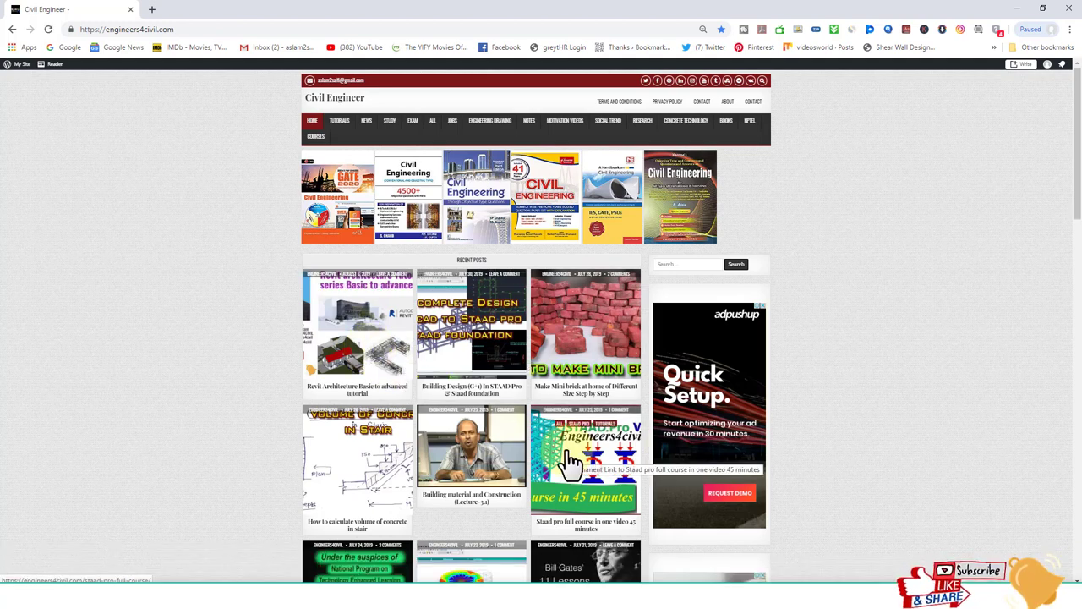
- Scroll through Recent Posts and open 'Revit Architecture Basic to advanced tutorial'
{"action": "scroll", "coordinate": [570, 464], "scroll_direction": "down", "scroll_amount": 2}
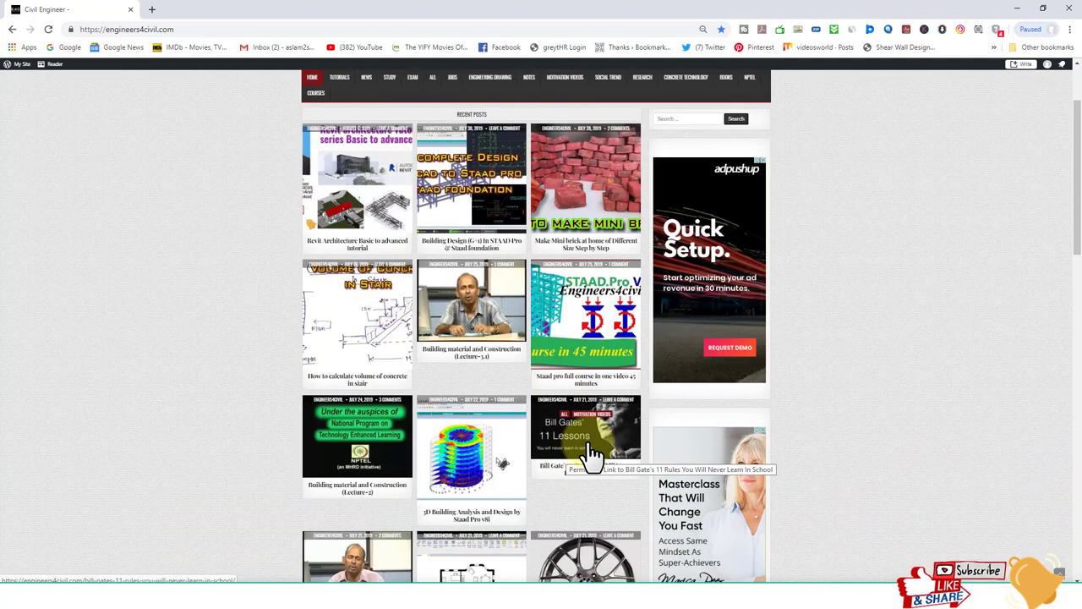
{"action": "scroll", "coordinate": [561, 387], "scroll_direction": "down", "scroll_amount": 3}
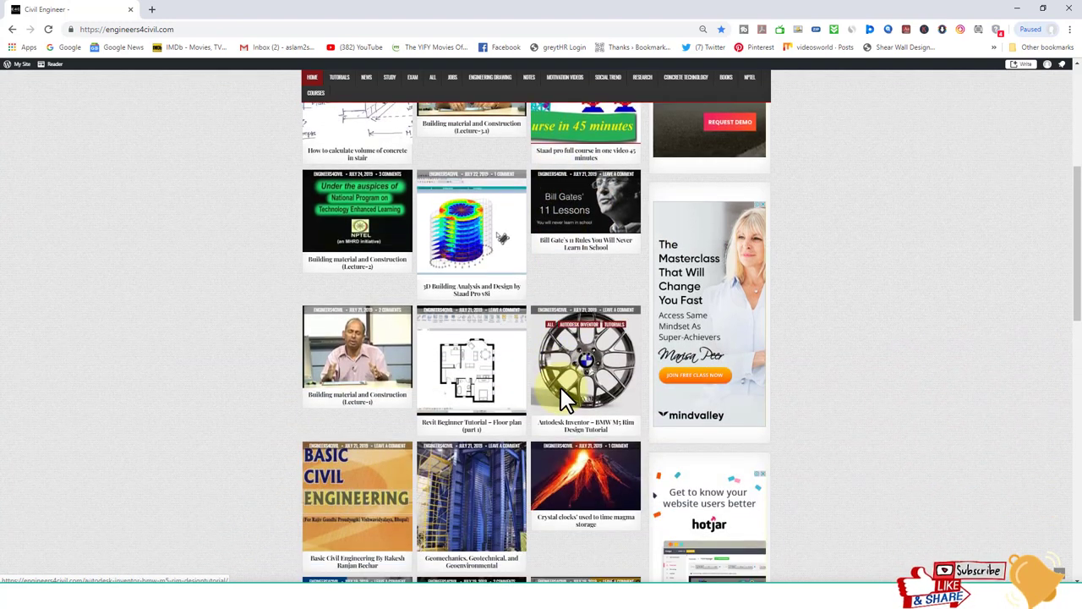
{"action": "scroll", "coordinate": [486, 414], "scroll_direction": "up", "scroll_amount": 2}
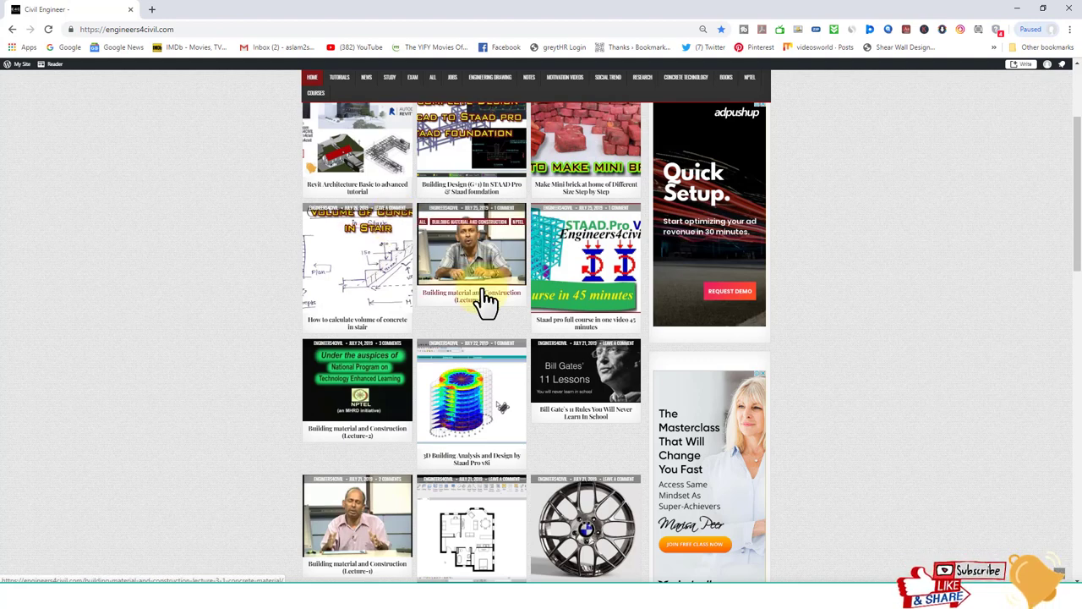
{"action": "scroll", "coordinate": [846, 350], "scroll_direction": "up", "scroll_amount": 3}
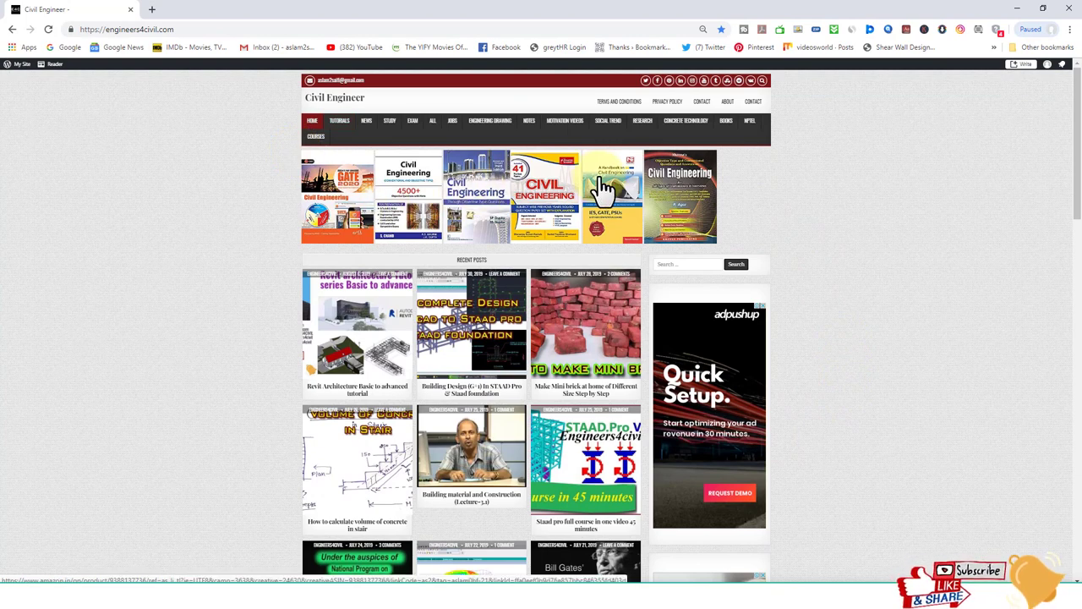
{"action": "left_click", "coordinate": [365, 344]}
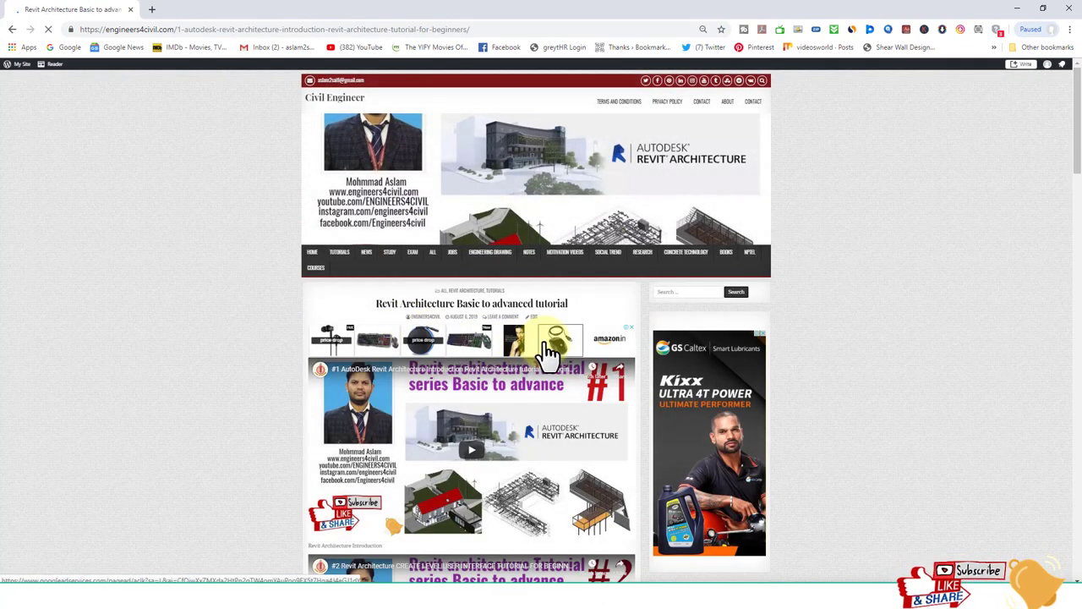
- Scroll through the post's Revit videos, #1 Introduction to #6 Windows, and show the TUTORIALS submenu
{"action": "scroll", "coordinate": [547, 351], "scroll_direction": "down", "scroll_amount": 3}
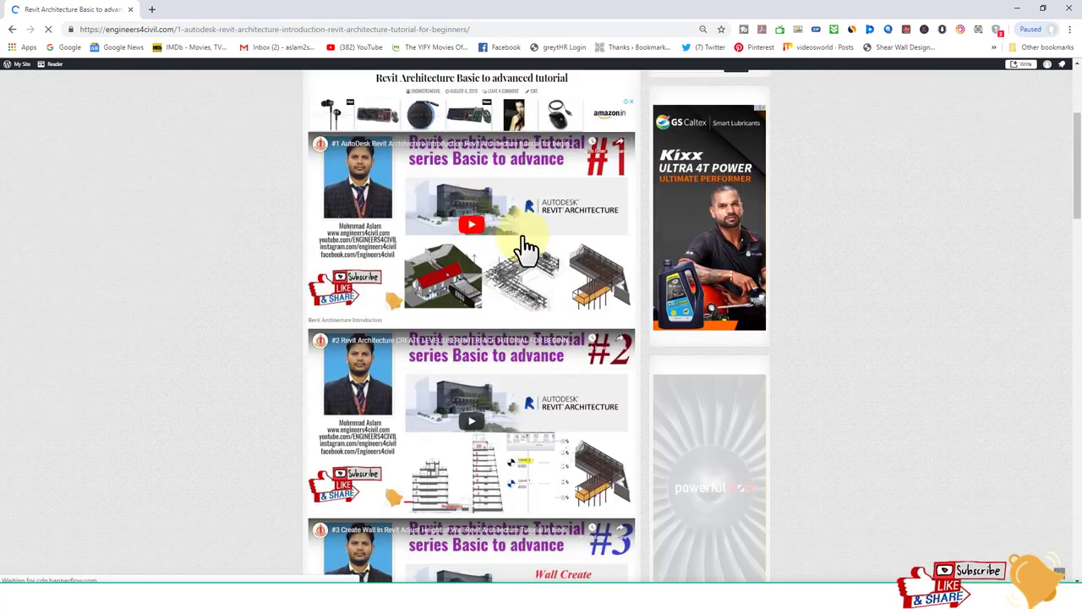
{"action": "scroll", "coordinate": [524, 249], "scroll_direction": "down", "scroll_amount": 8}
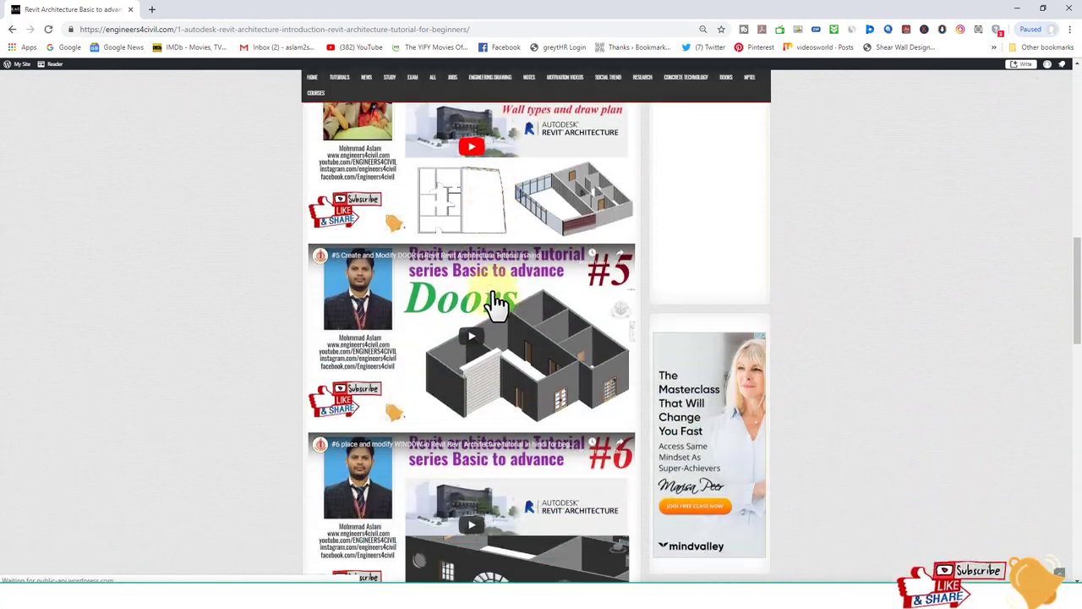
{"action": "scroll", "coordinate": [530, 370], "scroll_direction": "up", "scroll_amount": 10}
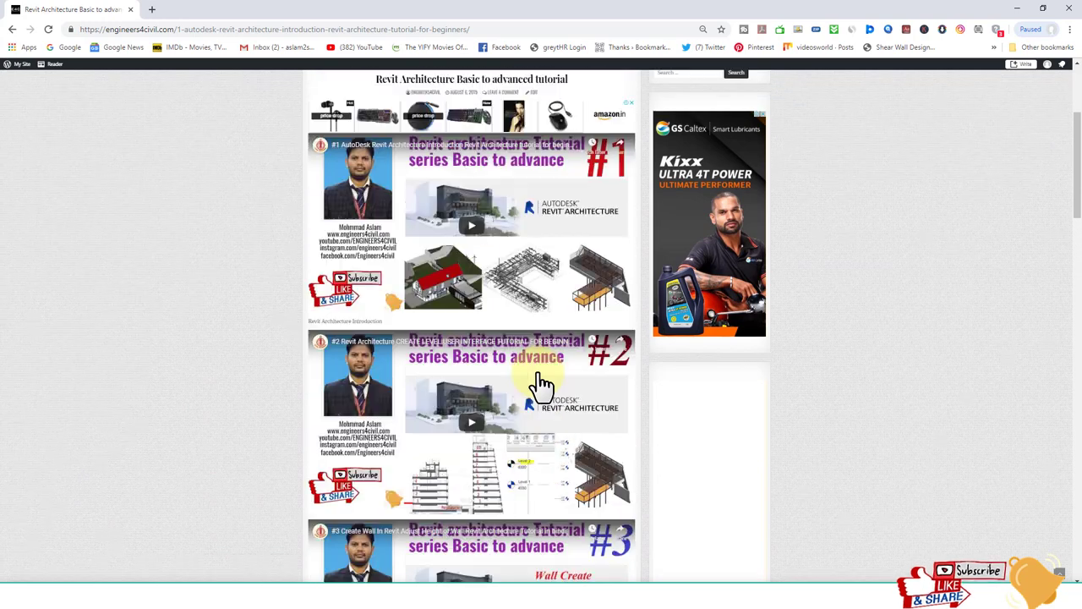
{"action": "scroll", "coordinate": [542, 385], "scroll_direction": "up", "scroll_amount": 3}
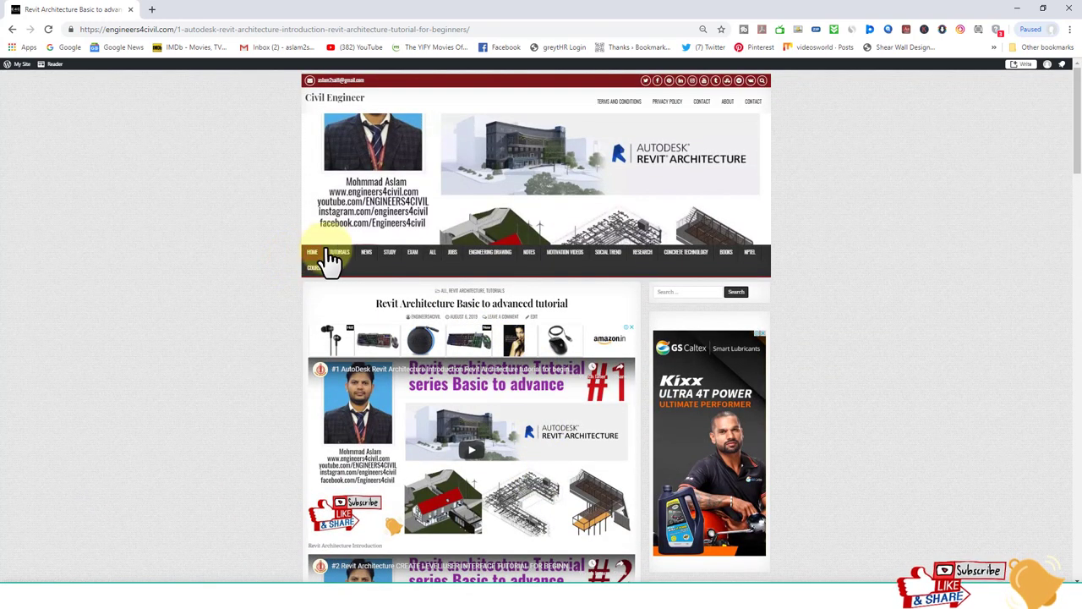
{"action": "mouse_move", "coordinate": [337, 262]}
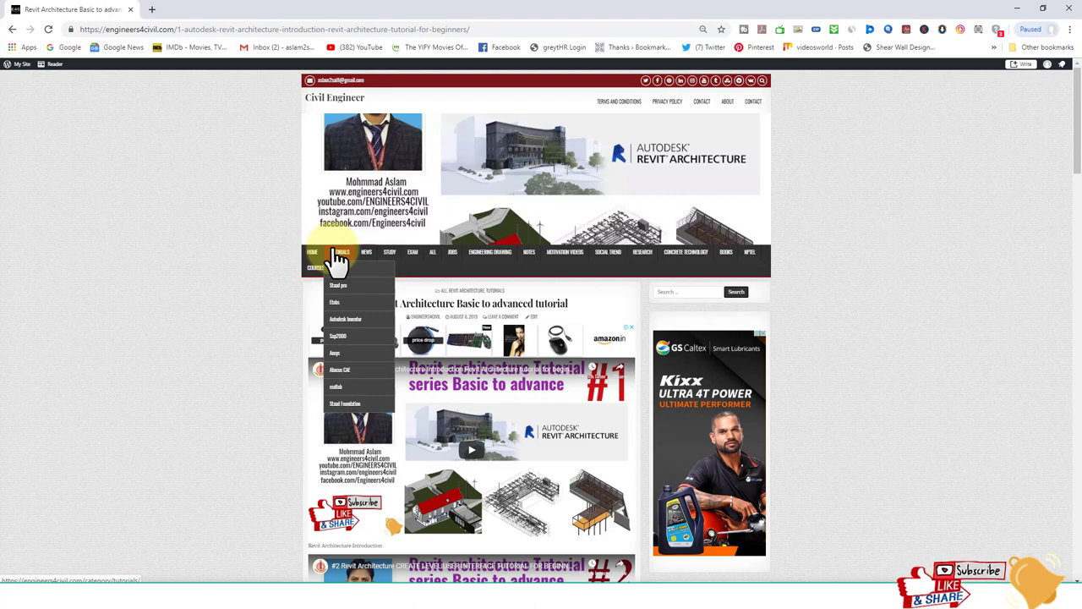
- View the Abacus CAE and Etabs tutorial category pages, then load youtube.com
{"action": "left_click", "coordinate": [358, 370]}
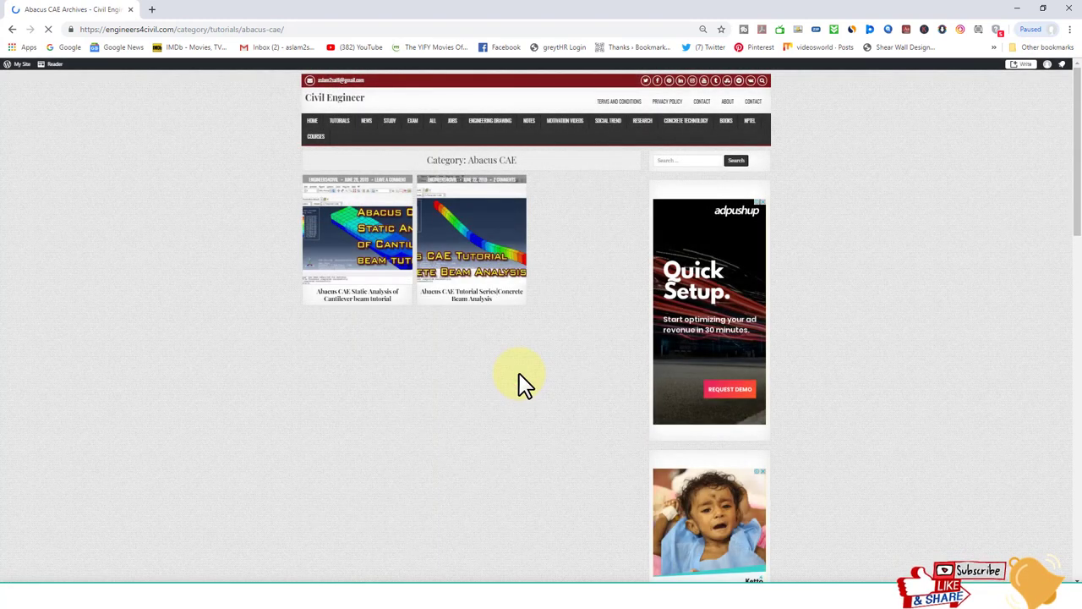
{"action": "mouse_move", "coordinate": [338, 126]}
{"action": "left_click", "coordinate": [345, 176]}
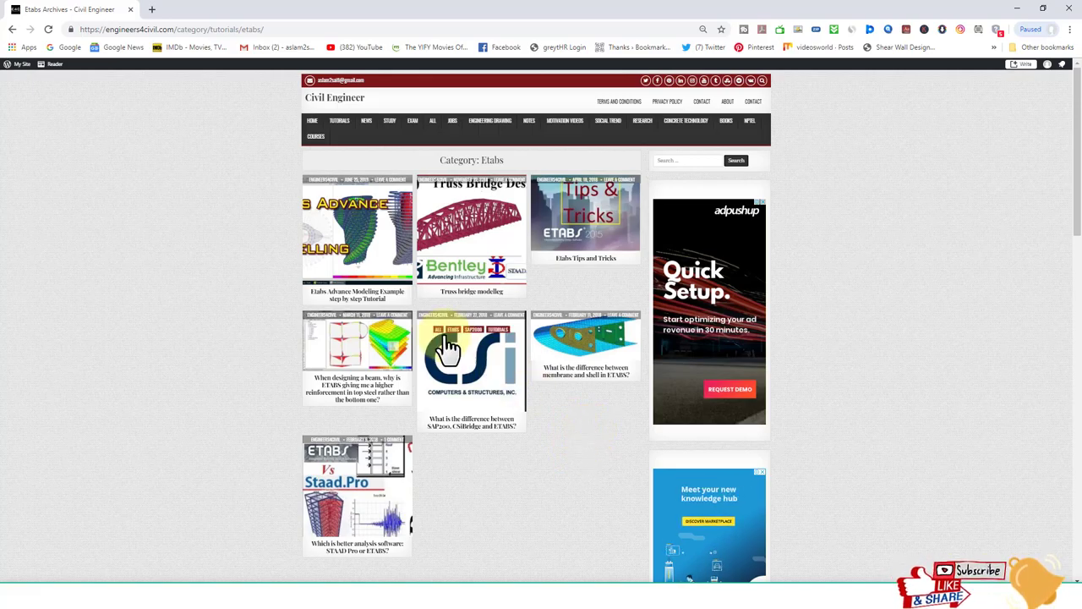
{"action": "scroll", "coordinate": [536, 440], "scroll_direction": "down", "scroll_amount": 1}
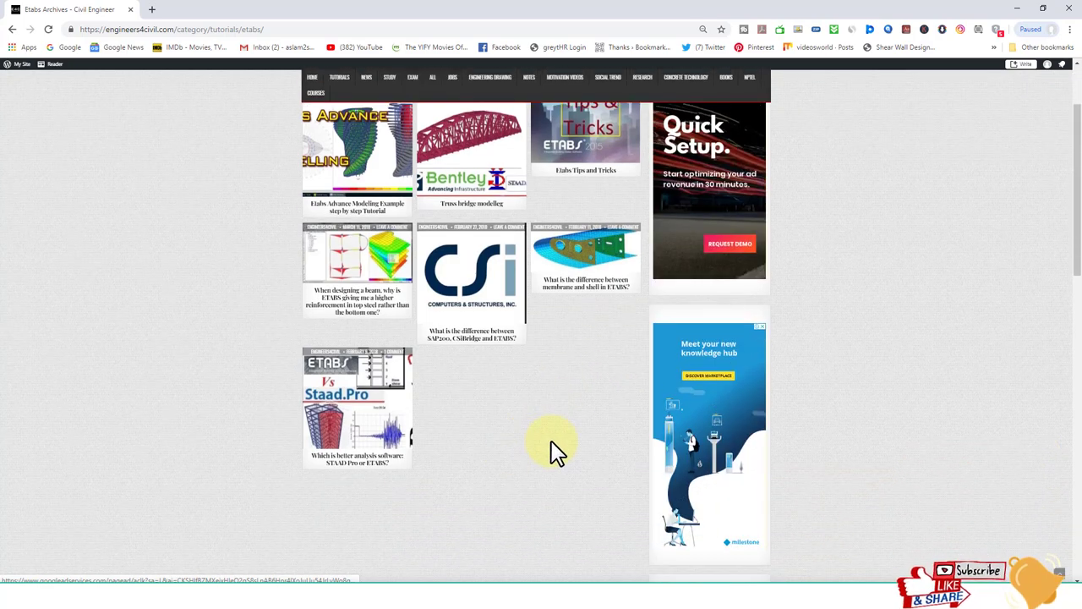
{"action": "scroll", "coordinate": [346, 244], "scroll_direction": "up", "scroll_amount": 1}
{"action": "left_click", "coordinate": [353, 47]}
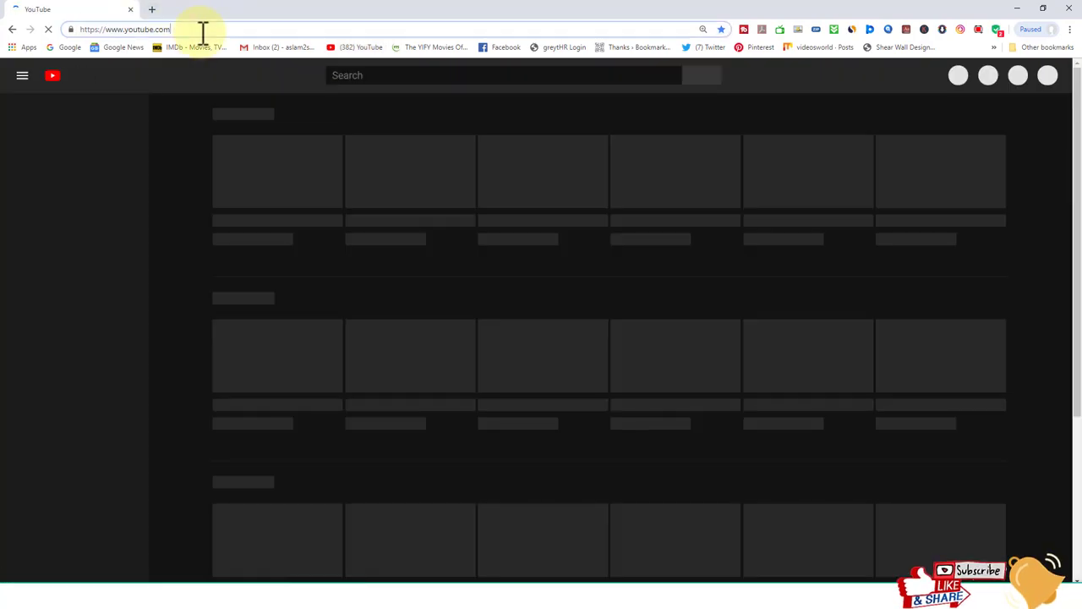
- Open the youtube.com/ENGINEERS4CIVIL channel from the address-bar suggestions
{"action": "left_click", "coordinate": [203, 31]}
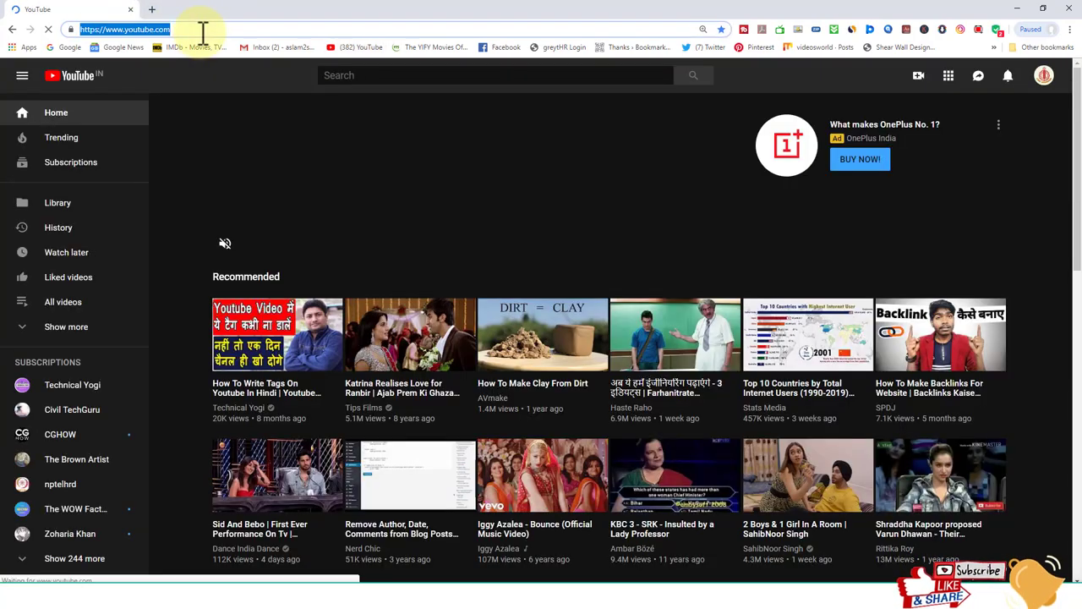
{"action": "type", "text": "y"}
{"action": "left_click", "coordinate": [181, 137]}
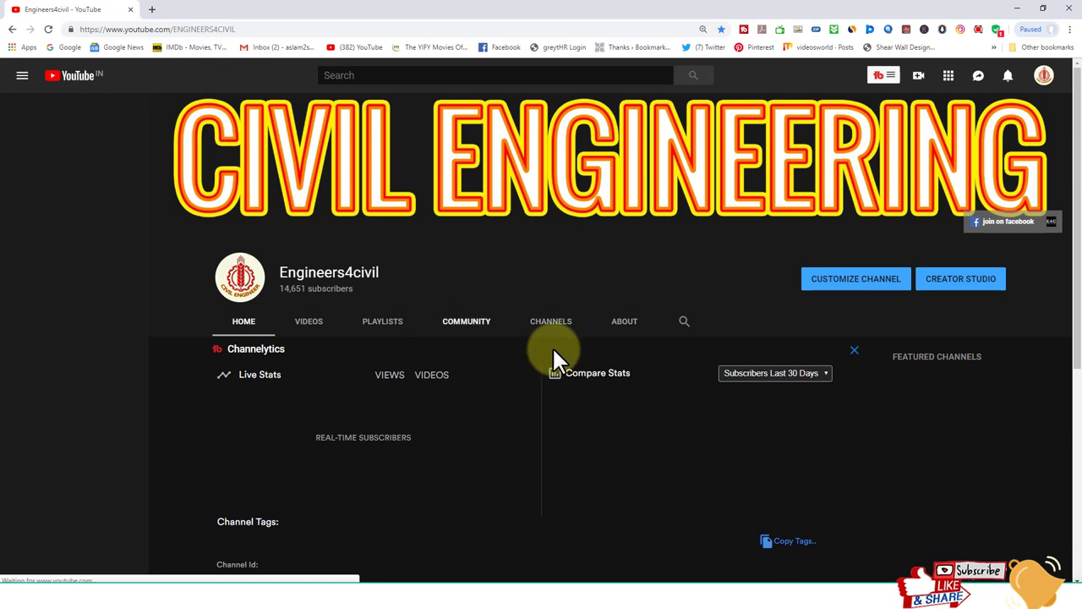
- View the channel's Videos, then return to Home and scroll its stats and Popular uploads
{"action": "left_click", "coordinate": [292, 322]}
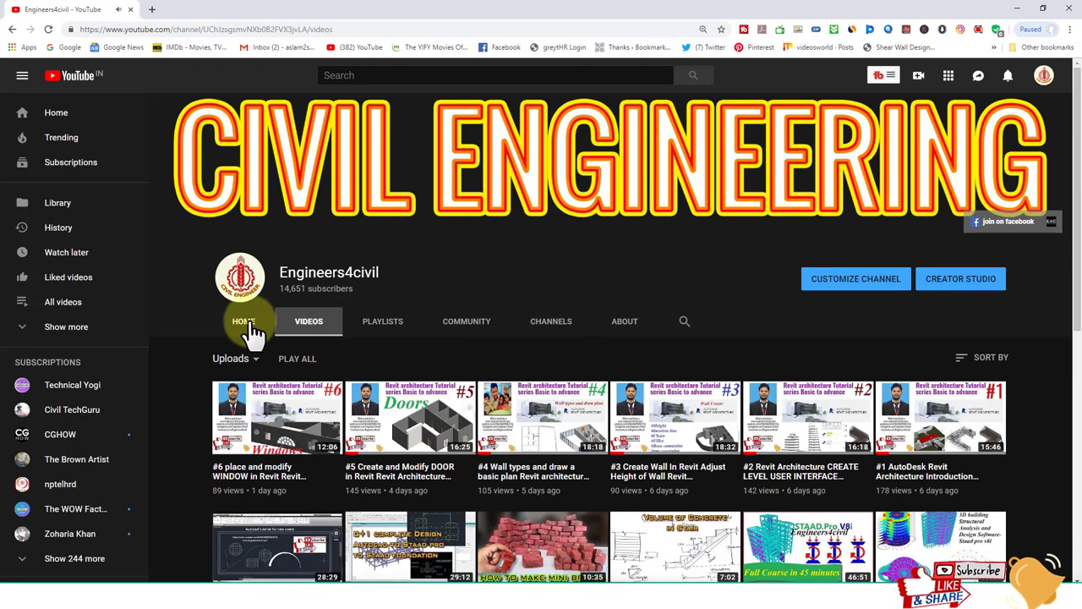
{"action": "left_click", "coordinate": [252, 330]}
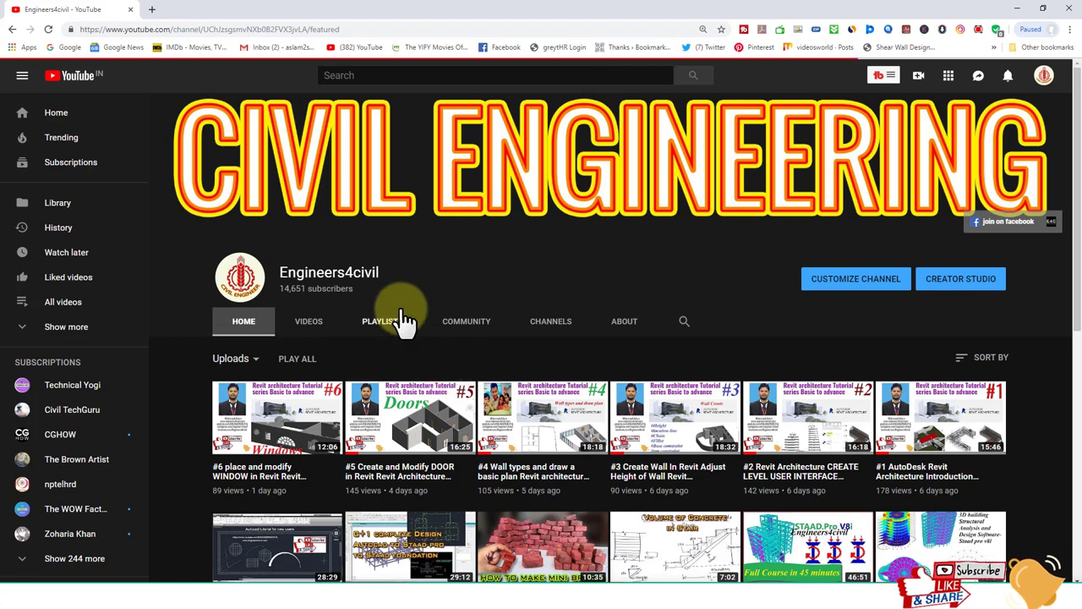
{"action": "scroll", "coordinate": [382, 381], "scroll_direction": "down", "scroll_amount": 1}
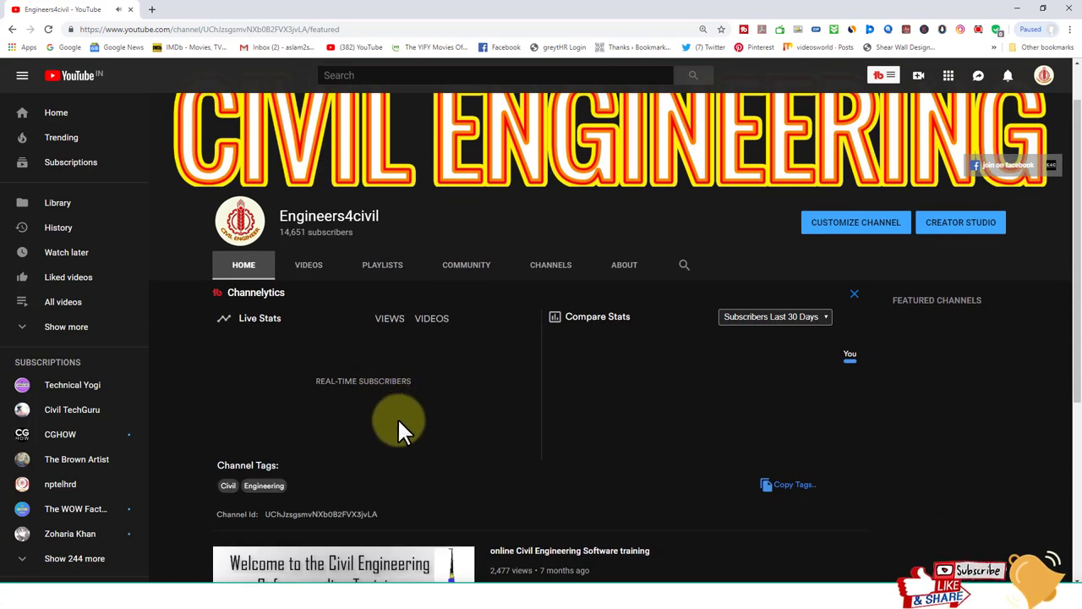
{"action": "scroll", "coordinate": [347, 435], "scroll_direction": "down", "scroll_amount": 1}
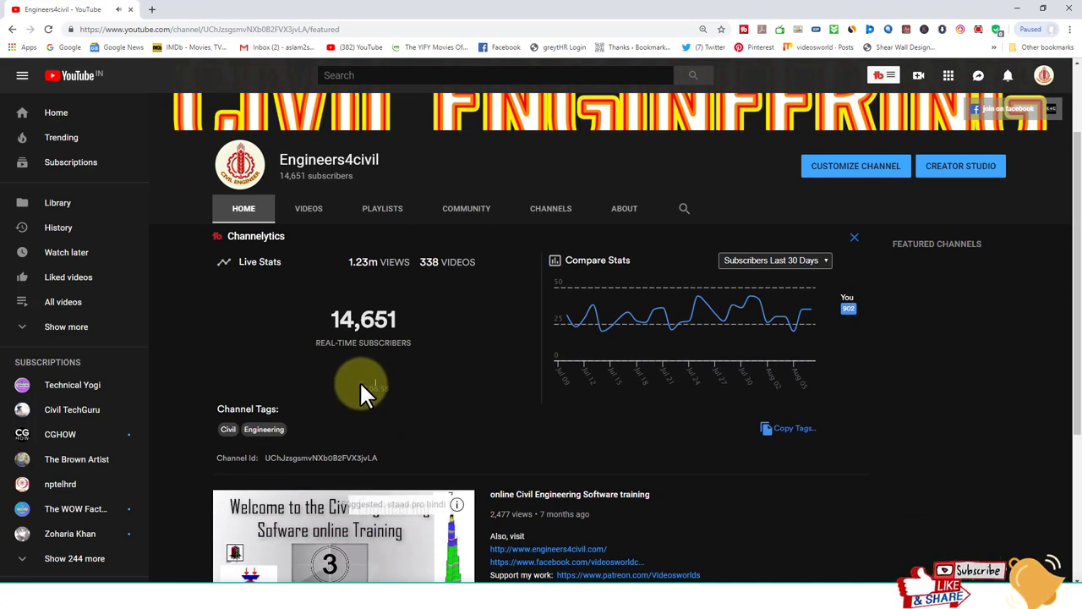
{"action": "scroll", "coordinate": [362, 390], "scroll_direction": "down", "scroll_amount": 3}
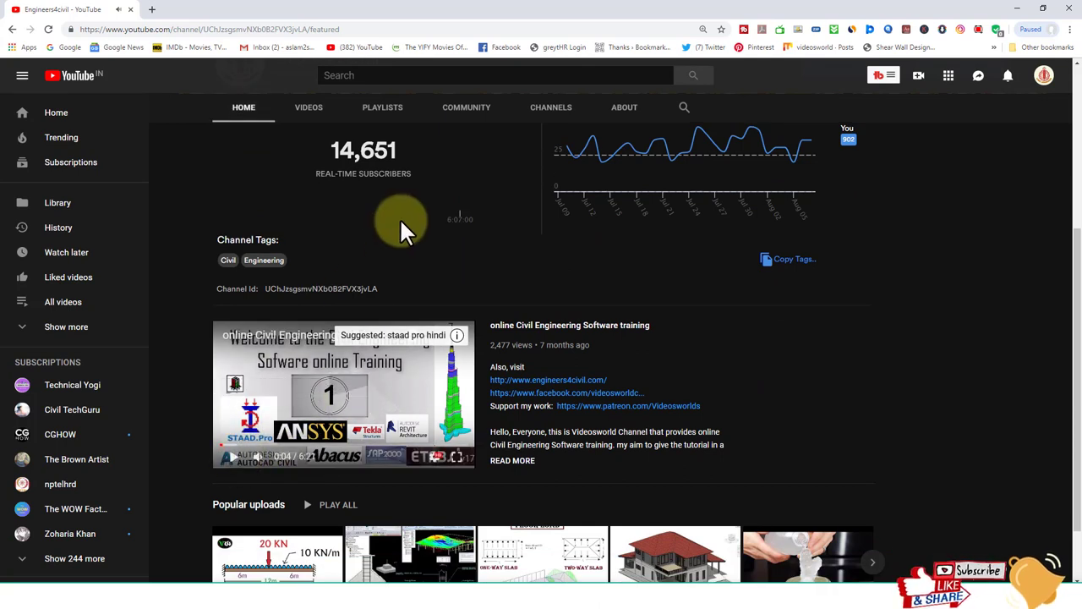
{"action": "scroll", "coordinate": [399, 217], "scroll_direction": "up", "scroll_amount": 2}
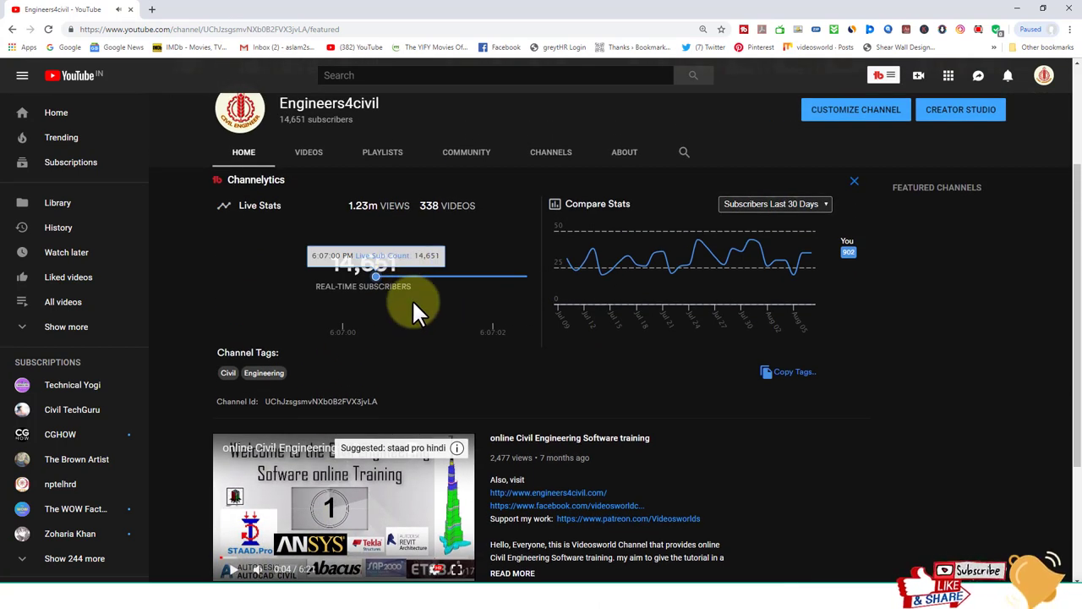